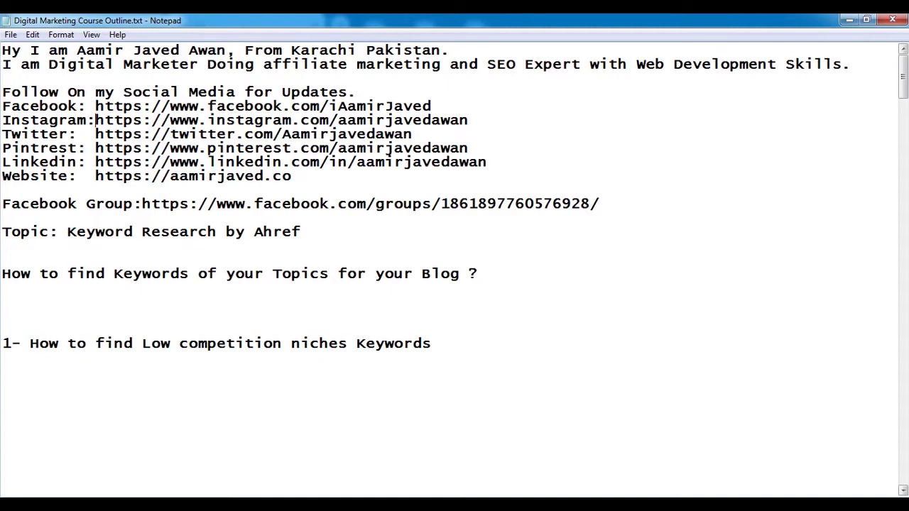
Switch to the browser, open the Ahrefs website from the Google results and go to its plans and pricing page
{"action": "key", "text": "alt+Tab"}
{"action": "left_click", "coordinate": [81, 22]}
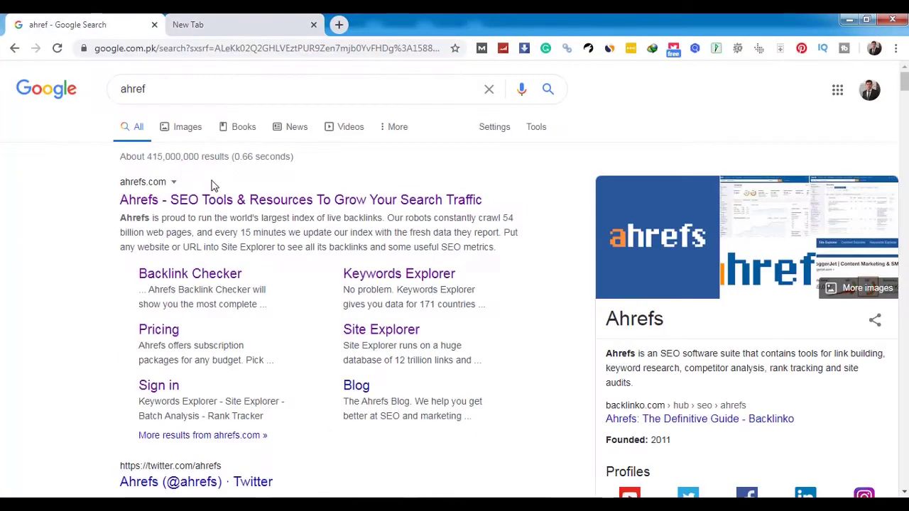
{"action": "left_click", "coordinate": [211, 201]}
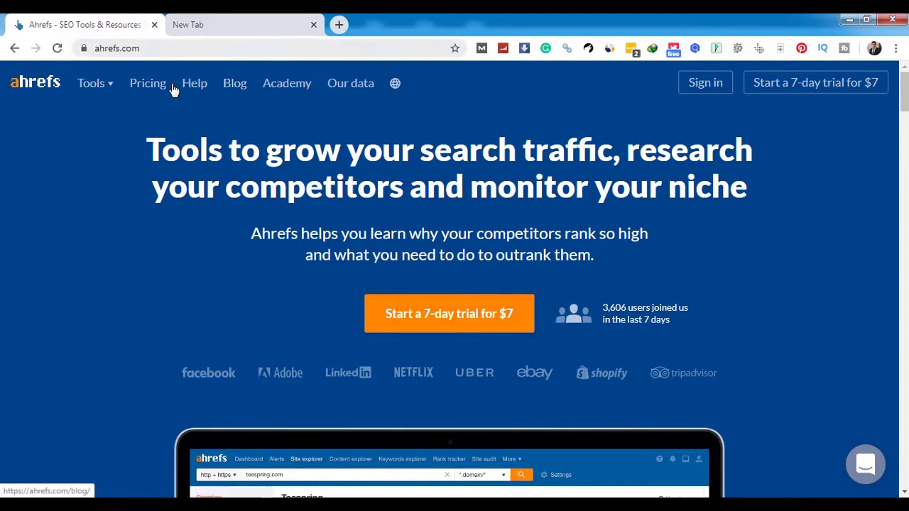
{"action": "left_click", "coordinate": [146, 86]}
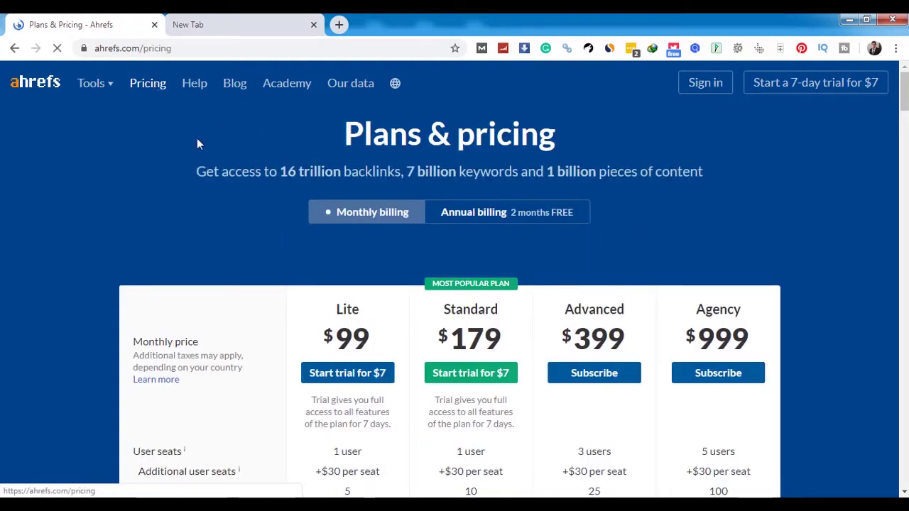
Examine the Lite plan's monthly price, user seats and included limits
{"action": "left_click_drag", "start_coordinate": [323, 337], "coordinate": [376, 344]}
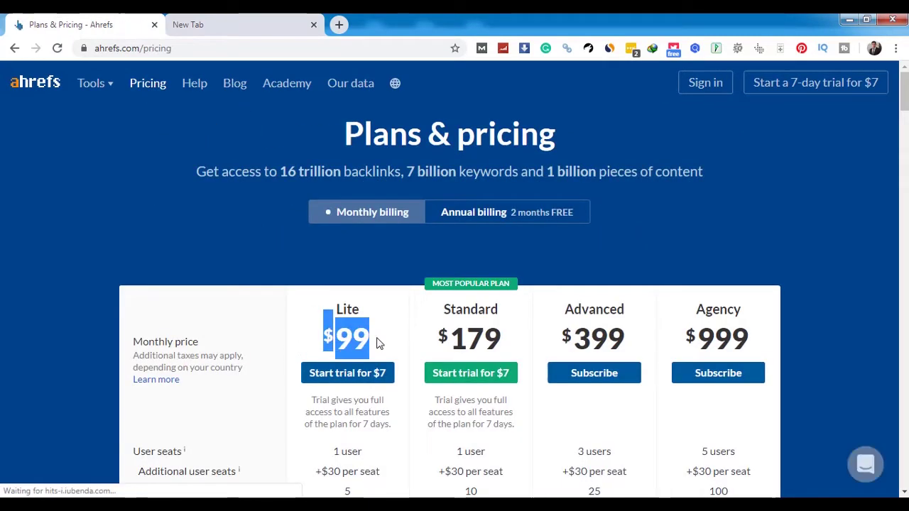
{"action": "double_click", "coordinate": [355, 337]}
{"action": "triple_click", "coordinate": [355, 336]}
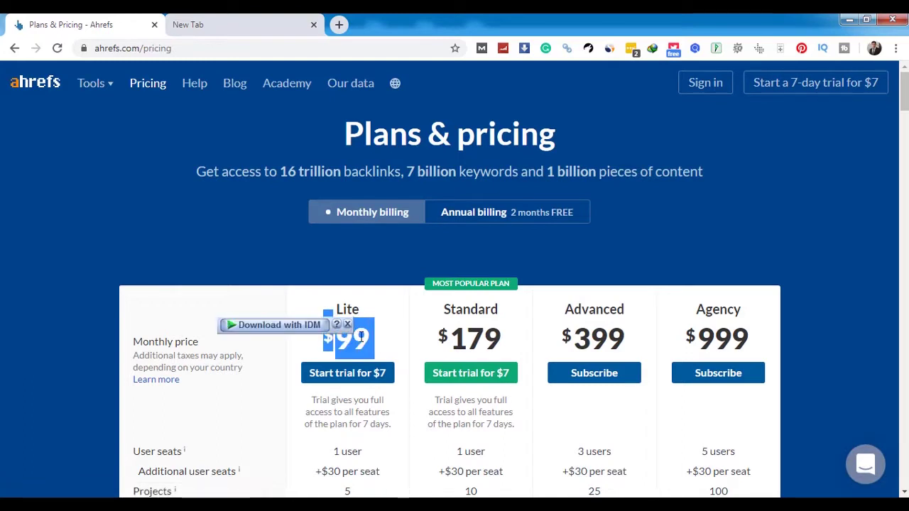
{"action": "left_click", "coordinate": [366, 335]}
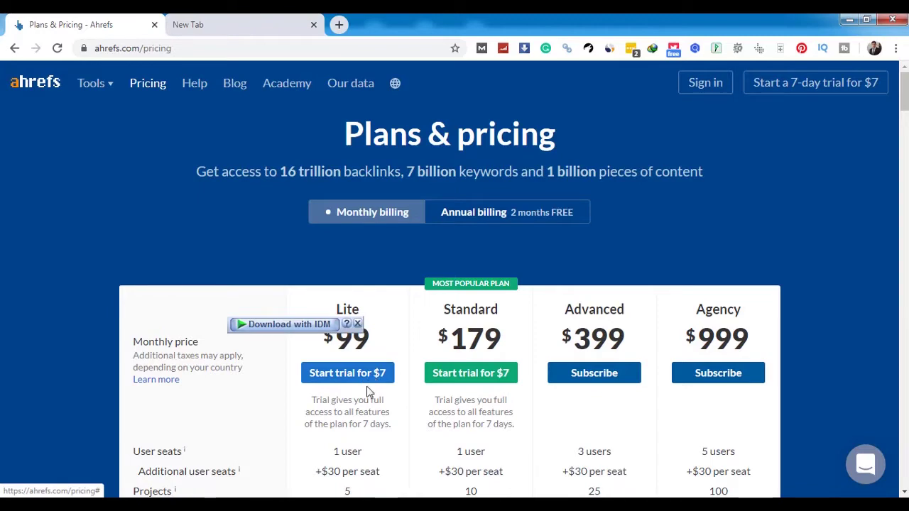
{"action": "scroll", "coordinate": [368, 398], "scroll_direction": "down", "scroll_amount": 2}
{"action": "double_click", "coordinate": [349, 321]}
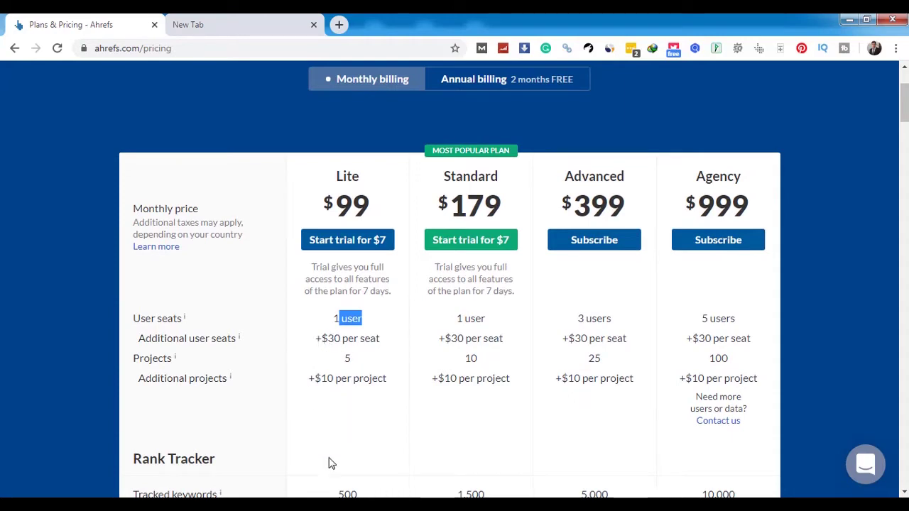
{"action": "scroll", "coordinate": [331, 458], "scroll_direction": "down", "scroll_amount": 3}
{"action": "scroll", "coordinate": [329, 455], "scroll_direction": "up", "scroll_amount": 5}
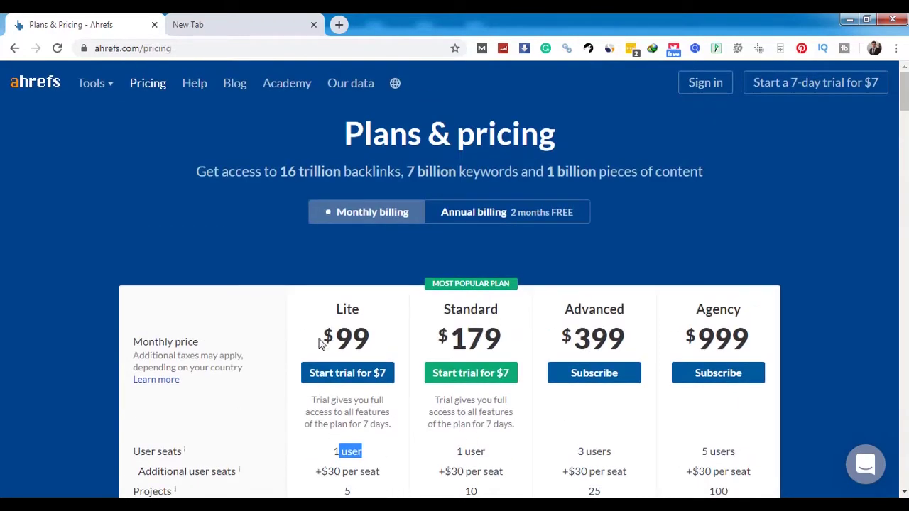
Compare the Lite and Standard plans by monthly price and included features
{"action": "left_click_drag", "start_coordinate": [321, 346], "coordinate": [376, 347]}
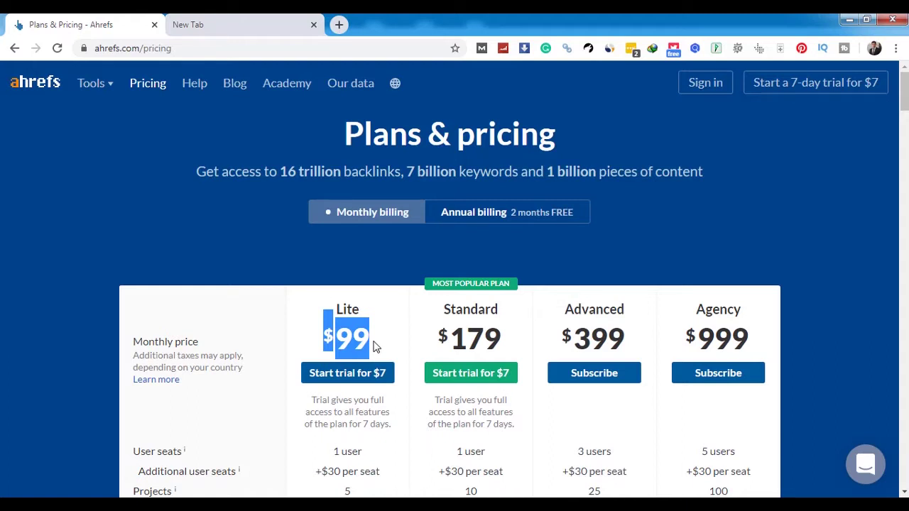
{"action": "left_click_drag", "start_coordinate": [442, 310], "coordinate": [505, 312]}
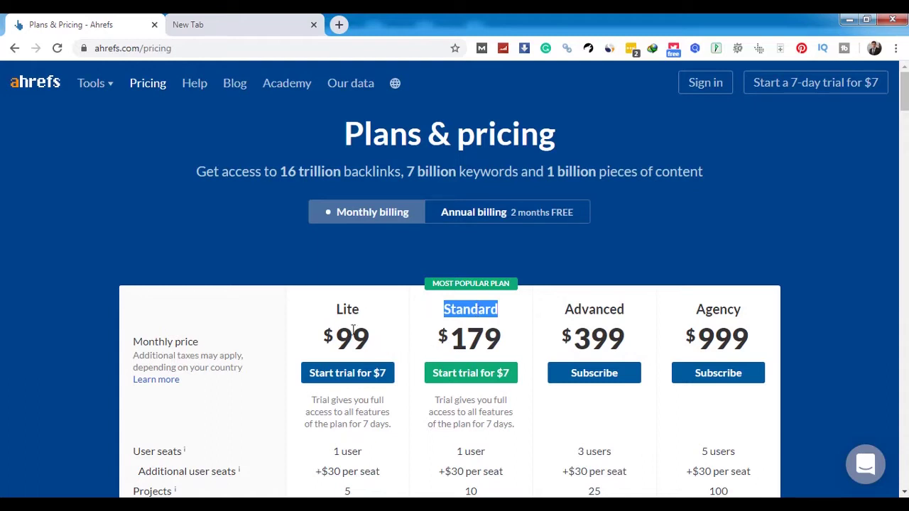
{"action": "double_click", "coordinate": [347, 340]}
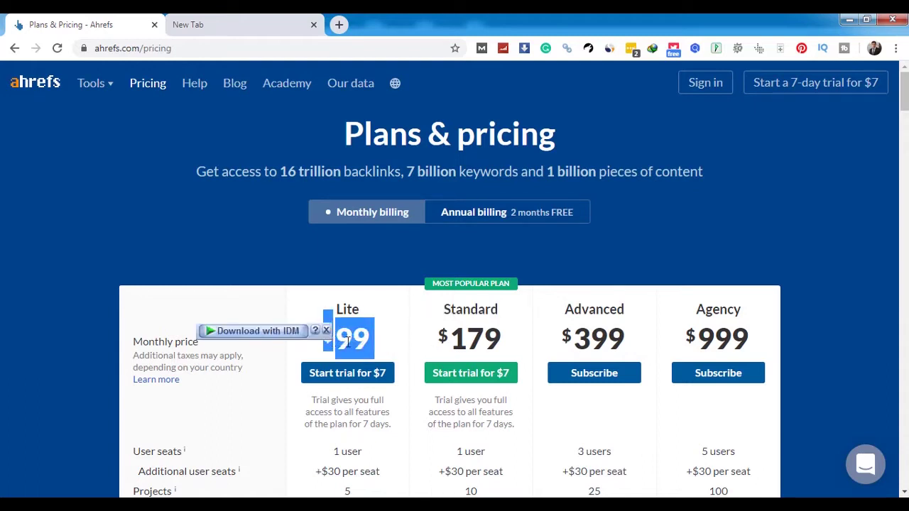
{"action": "double_click", "coordinate": [361, 342]}
{"action": "left_click", "coordinate": [370, 342]}
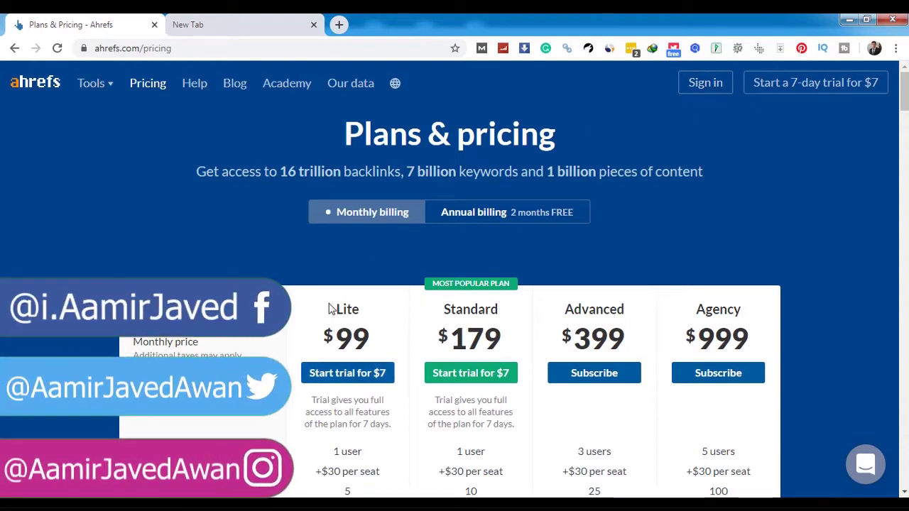
{"action": "left_click_drag", "start_coordinate": [331, 305], "coordinate": [362, 308]}
{"action": "left_click_drag", "start_coordinate": [442, 309], "coordinate": [503, 313]}
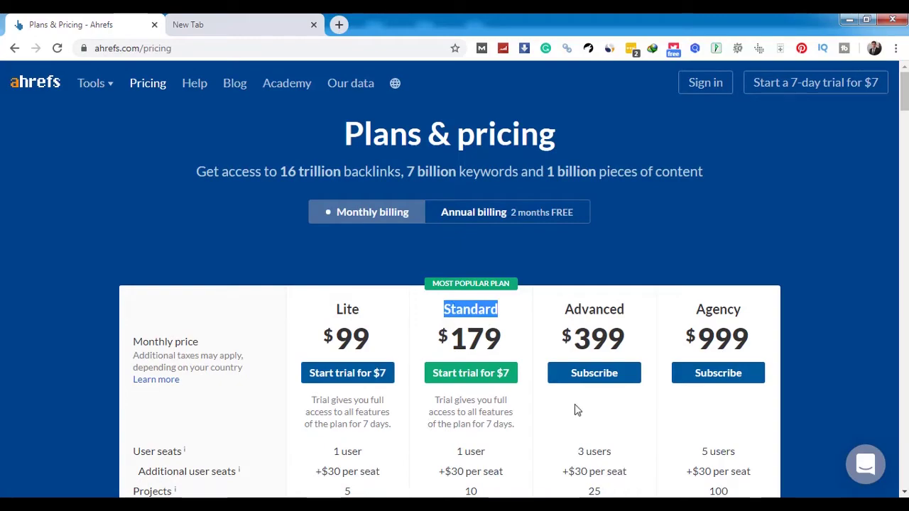
{"action": "scroll", "coordinate": [517, 429], "scroll_direction": "down", "scroll_amount": 2}
{"action": "scroll", "coordinate": [517, 428], "scroll_direction": "down", "scroll_amount": 3}
{"action": "scroll", "coordinate": [508, 430], "scroll_direction": "up", "scroll_amount": 5}
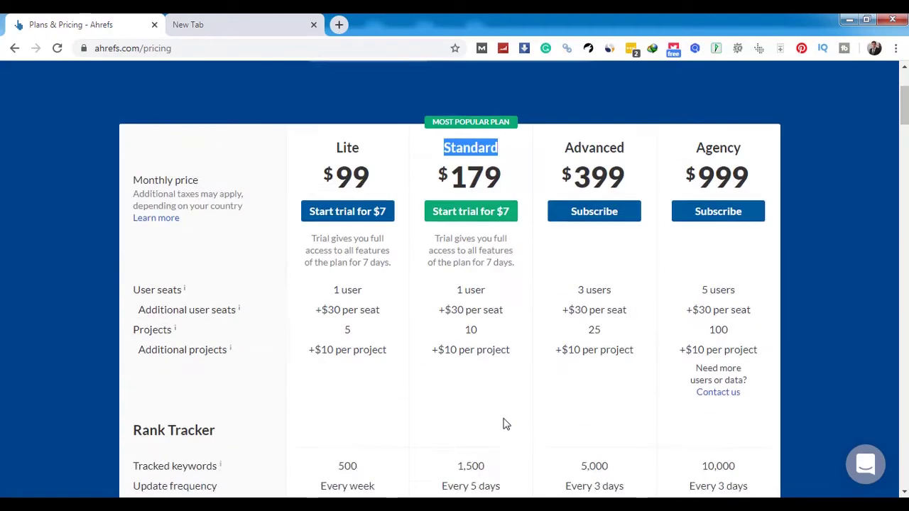
{"action": "double_click", "coordinate": [347, 309]}
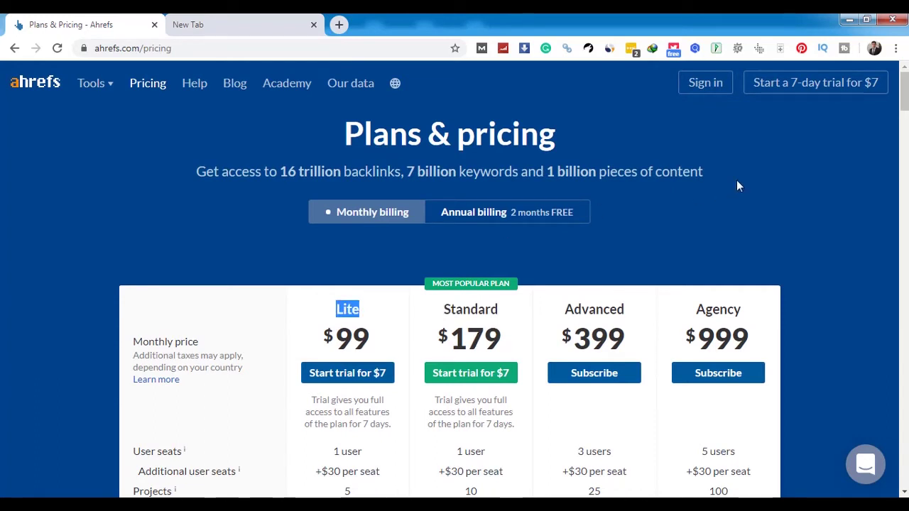
Sign in to the Ahrefs account with the prefilled credentials and open Keywords Explorer from the dashboard
{"action": "left_click", "coordinate": [704, 84]}
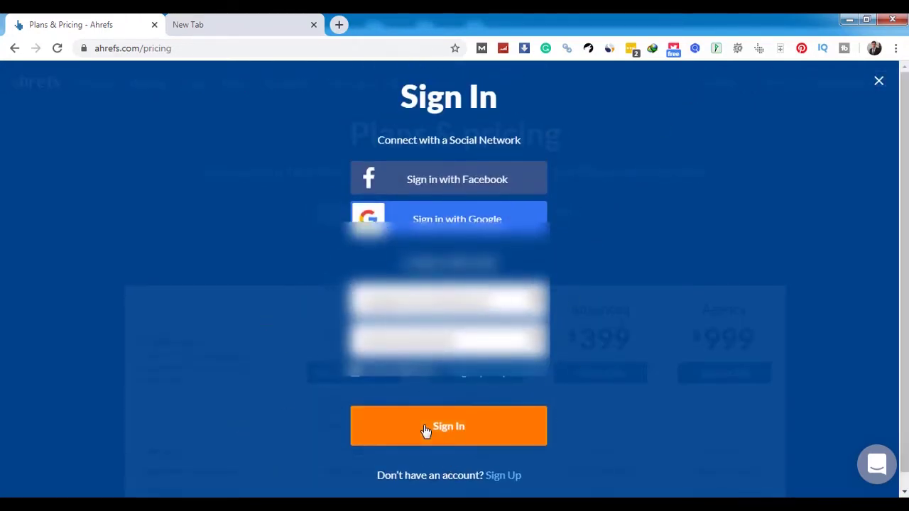
{"action": "left_click", "coordinate": [425, 429]}
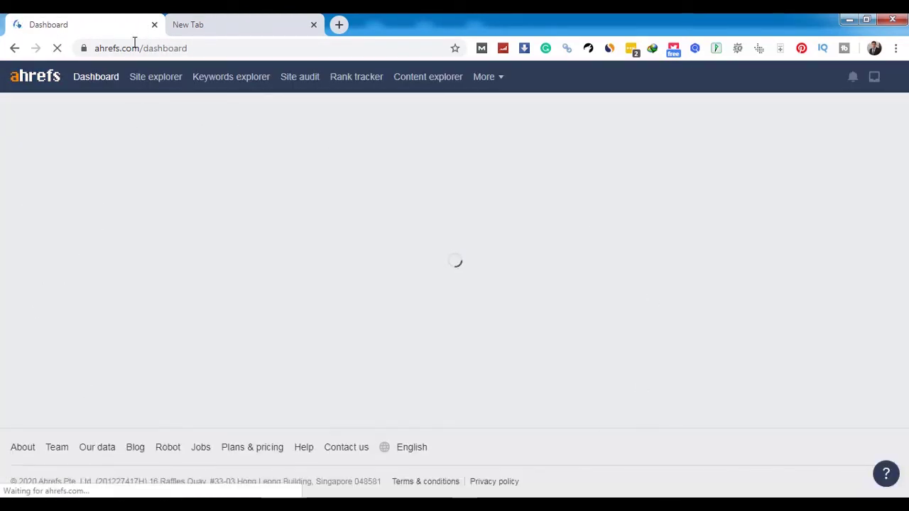
{"action": "double_click", "coordinate": [194, 48]}
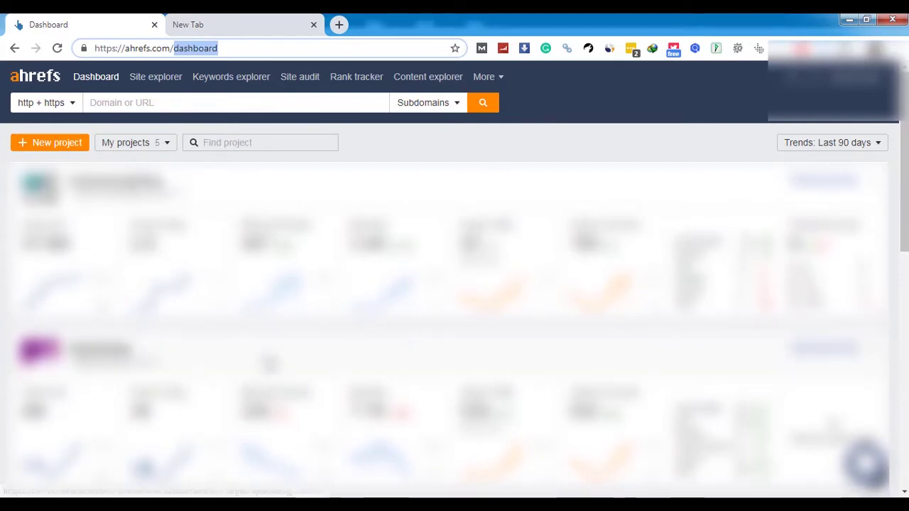
{"action": "scroll", "coordinate": [165, 301], "scroll_direction": "down", "scroll_amount": 3}
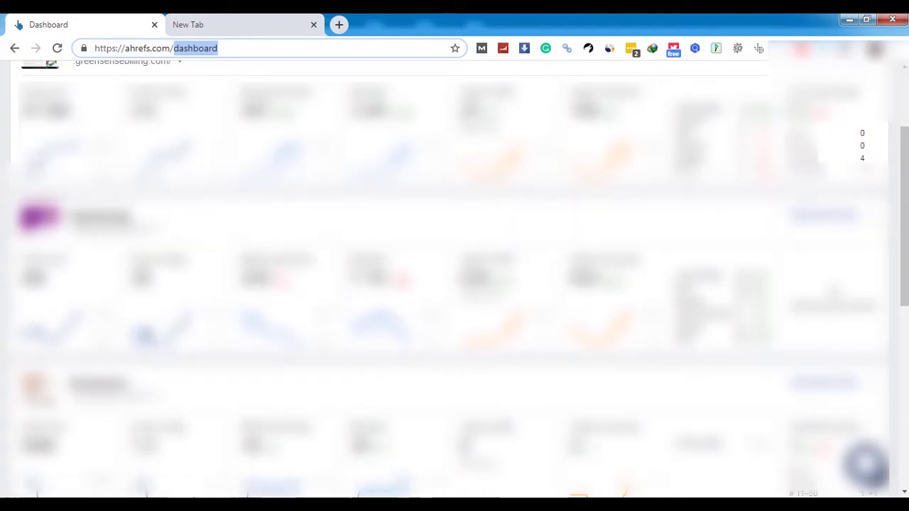
{"action": "scroll", "coordinate": [348, 226], "scroll_direction": "up", "scroll_amount": 3}
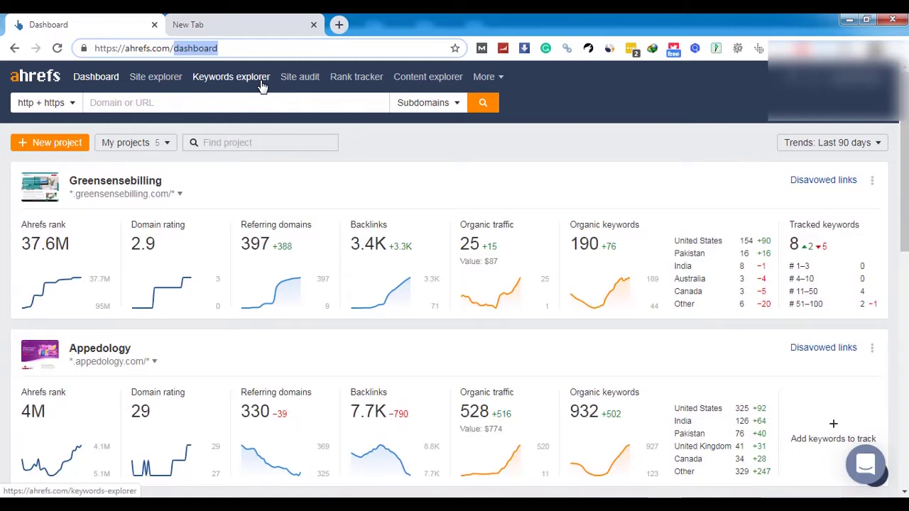
{"action": "left_click", "coordinate": [260, 83]}
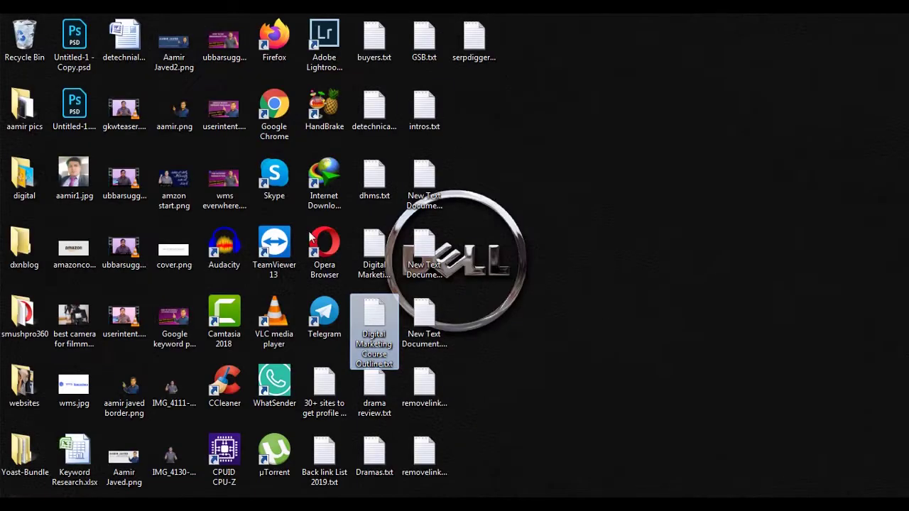
Open the Keyword Research.xlsx workbook from the desktop in Excel and maximize its window
{"action": "left_click", "coordinate": [324, 316]}
{"action": "left_click", "coordinate": [71, 462]}
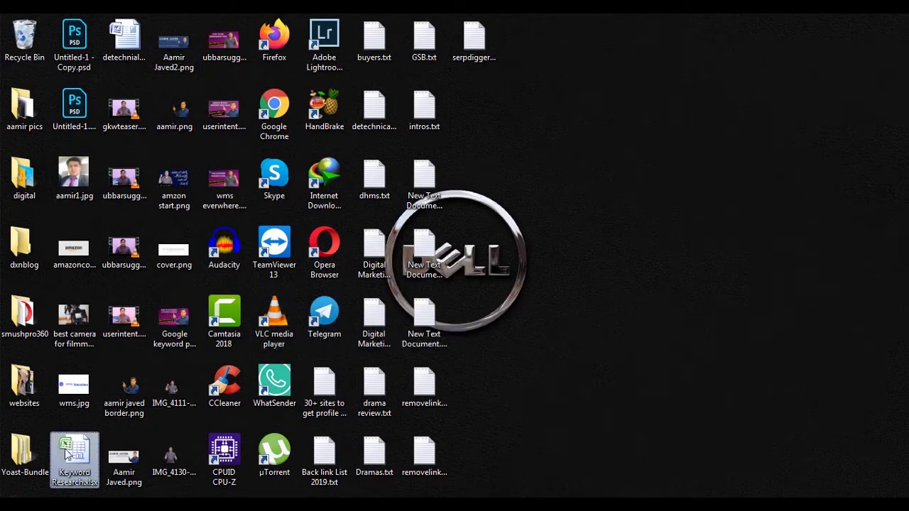
{"action": "double_click", "coordinate": [71, 464]}
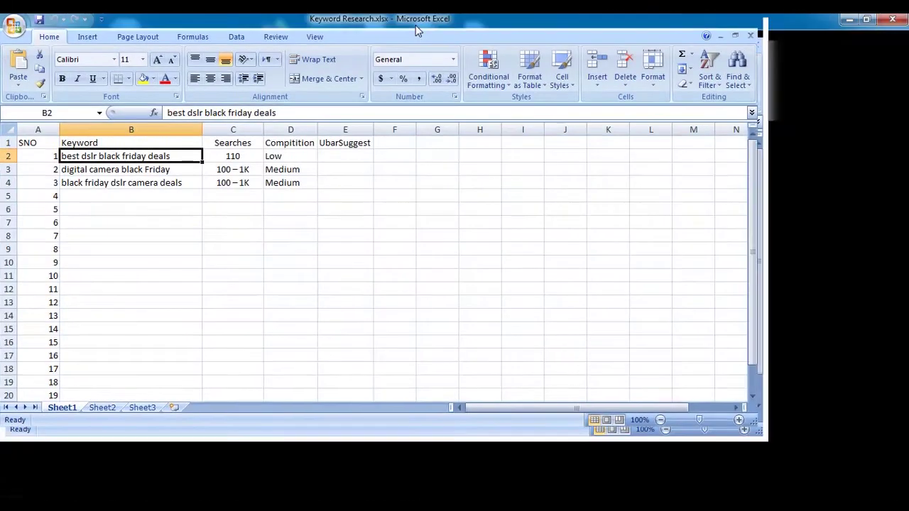
{"action": "double_click", "coordinate": [417, 28]}
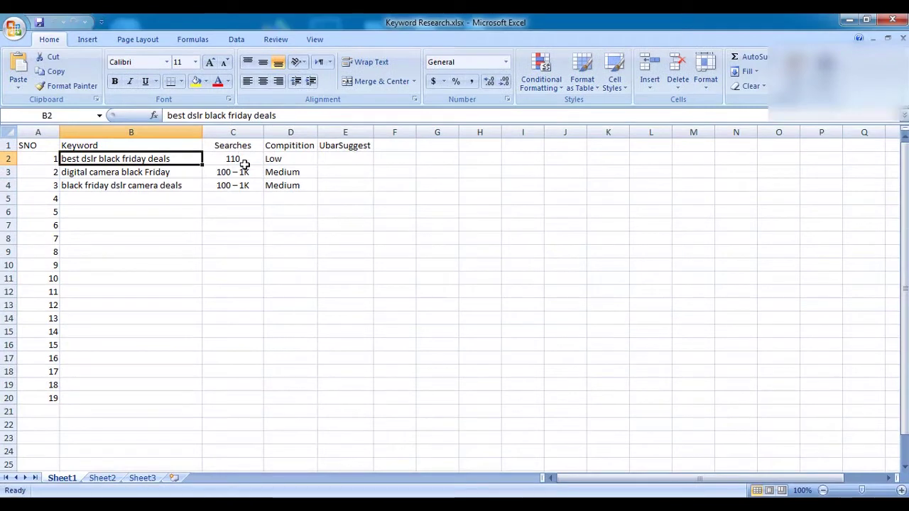
Narrow the Keyword column in Sheet1 to fit its entries
{"action": "double_click", "coordinate": [244, 172]}
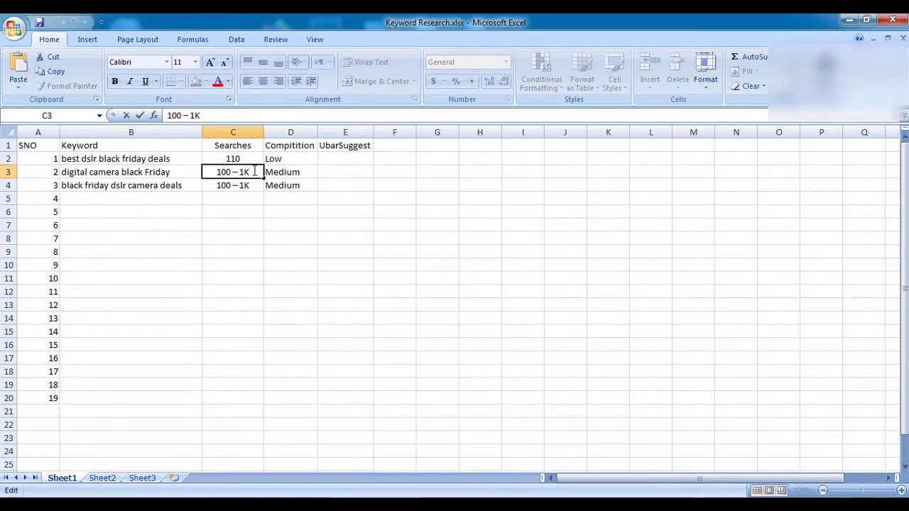
{"action": "left_click_drag", "start_coordinate": [131, 132], "coordinate": [188, 133]}
{"action": "left_click", "coordinate": [225, 132]}
{"action": "left_click", "coordinate": [327, 211]}
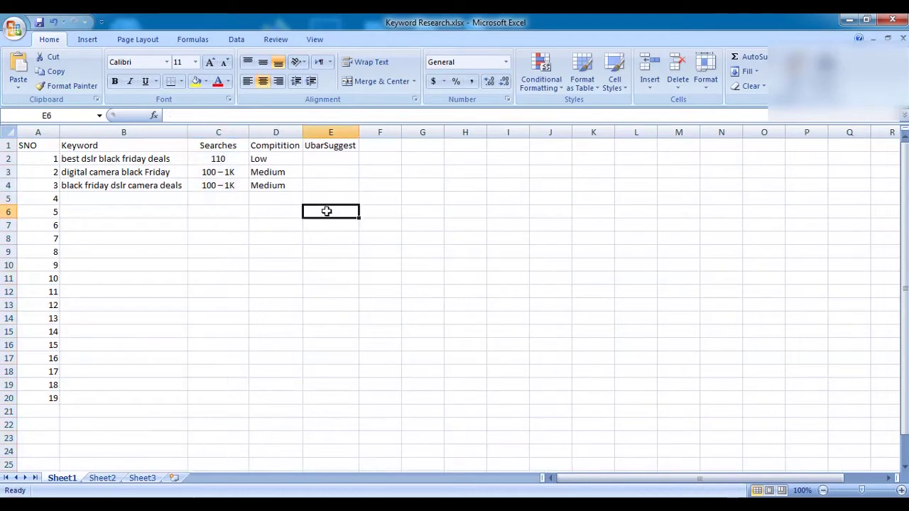
Copy the keyword text "best dslr black friday deals" from cell B2
{"action": "left_click", "coordinate": [180, 158]}
{"action": "double_click", "coordinate": [182, 158]}
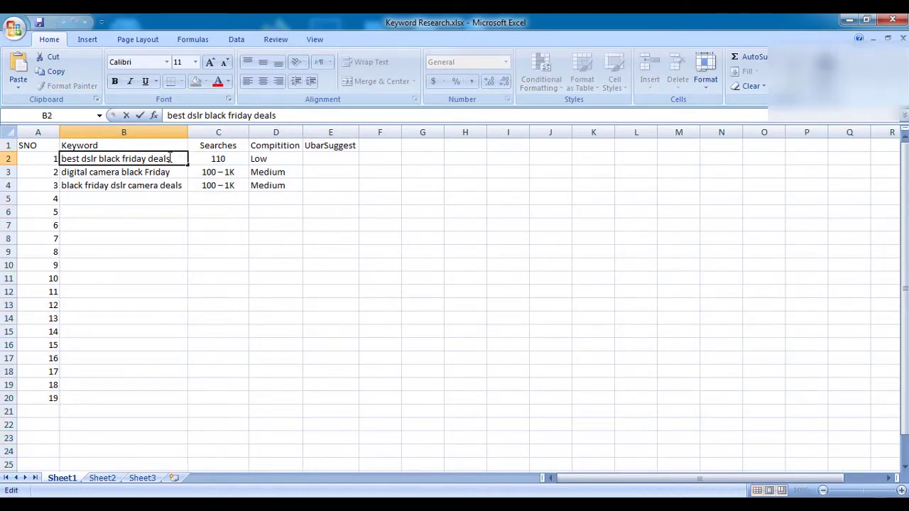
{"action": "left_click_drag", "start_coordinate": [175, 158], "coordinate": [51, 157]}
{"action": "key", "text": "ctrl+c"}
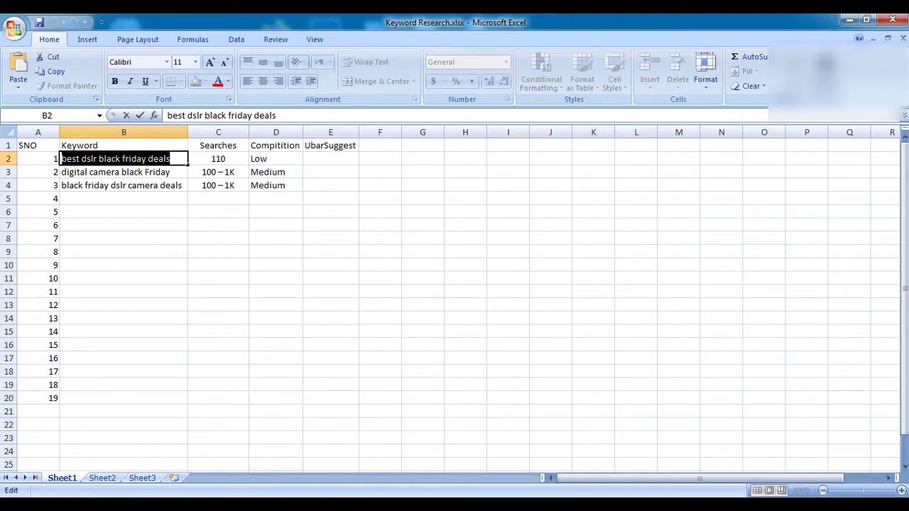
Switch back to Keywords Explorer in the browser and set the target country to United States
{"action": "left_click", "coordinate": [297, 505]}
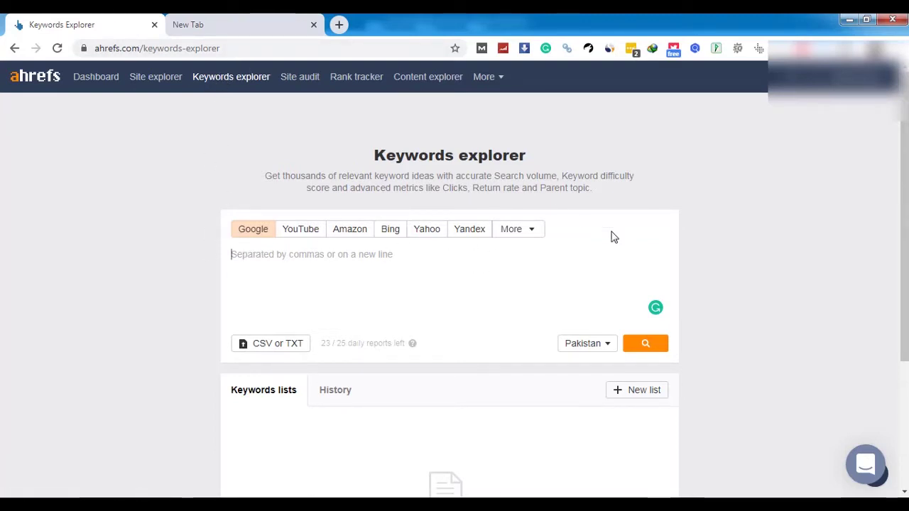
{"action": "left_click", "coordinate": [601, 346]}
{"action": "type", "text": "u"}
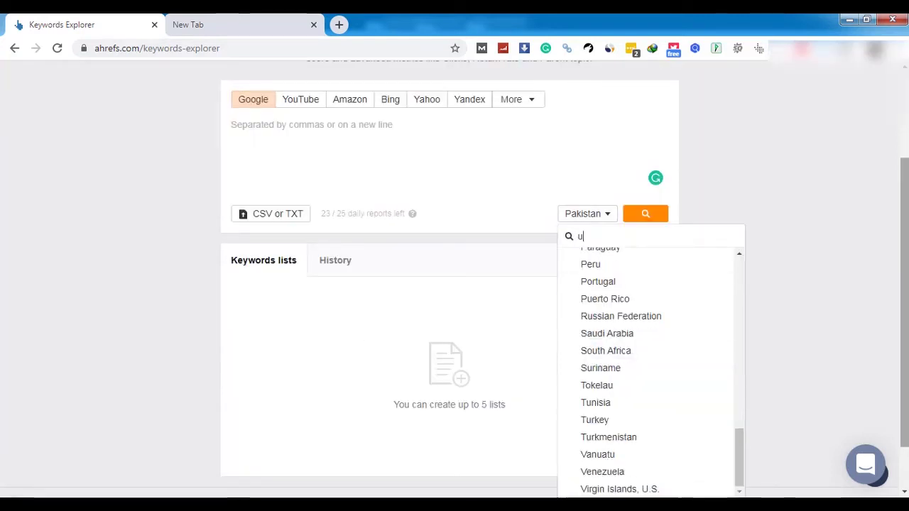
{"action": "type", "text": "nite"}
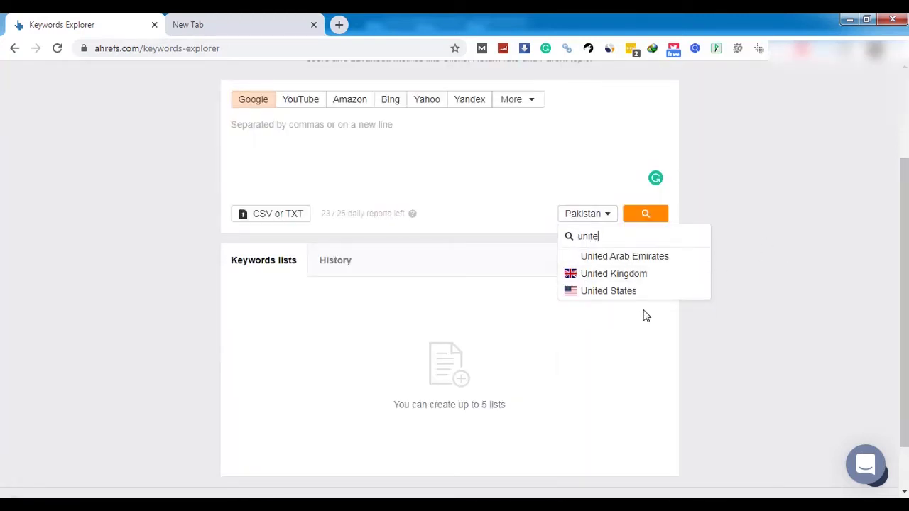
{"action": "left_click", "coordinate": [625, 291]}
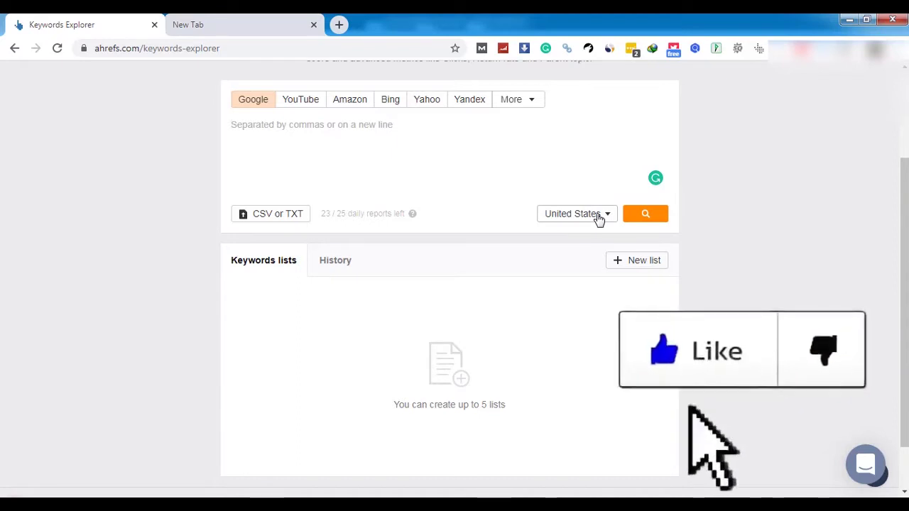
Paste "best dslr black friday deals" as the Google keyword and check the daily report allowance
{"action": "left_click", "coordinate": [386, 130]}
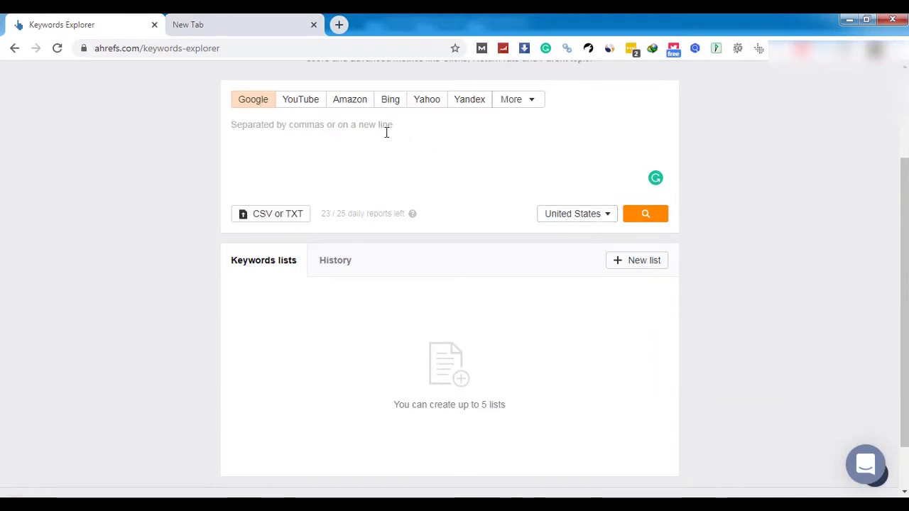
{"action": "key", "text": "ctrl+v"}
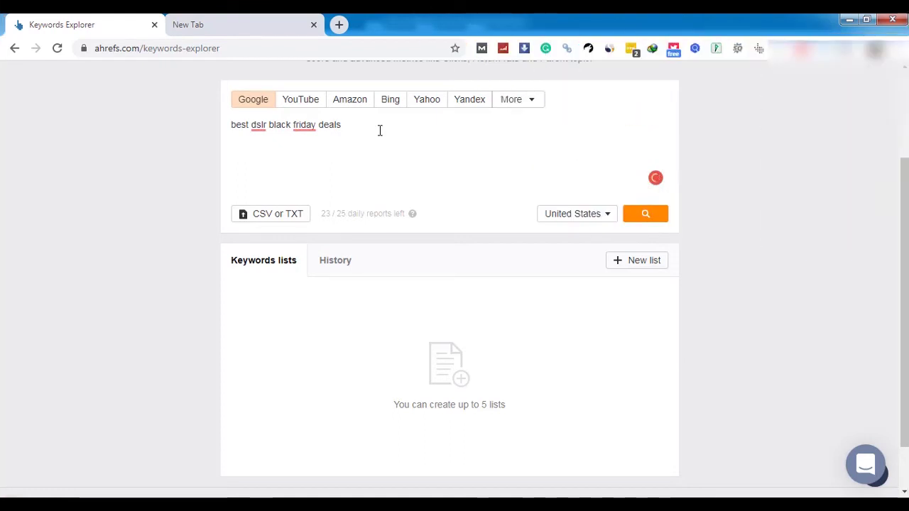
{"action": "left_click_drag", "start_coordinate": [321, 216], "coordinate": [347, 216]}
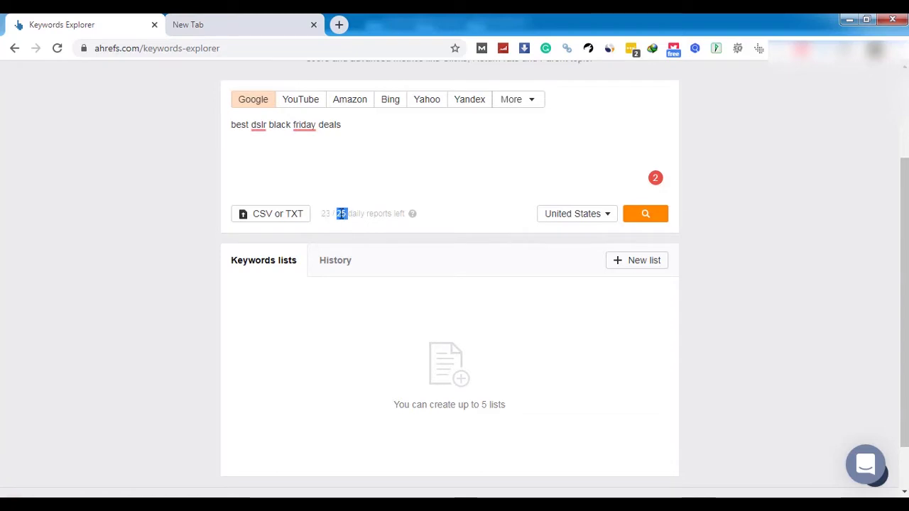
Run the Google keyword report for "best dslr black friday deals" in the United States and show its overview
{"action": "triple_click", "coordinate": [341, 215]}
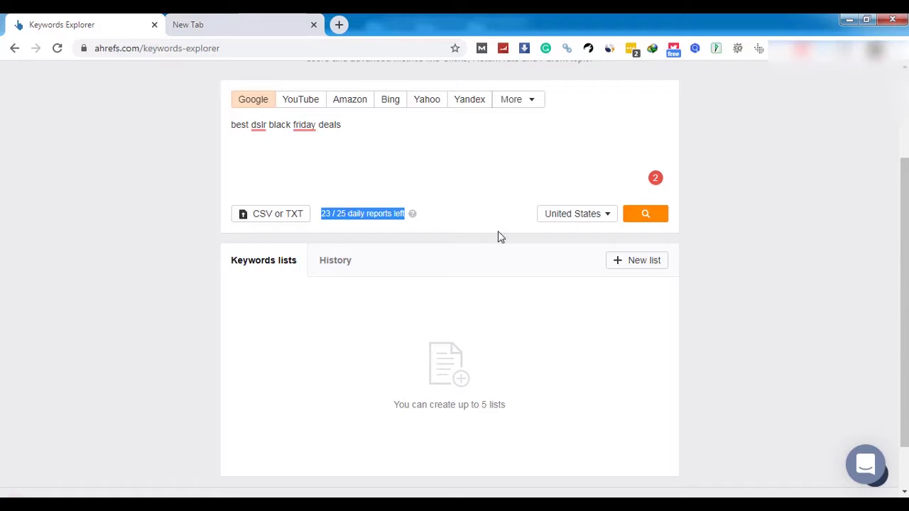
{"action": "left_click", "coordinate": [652, 218]}
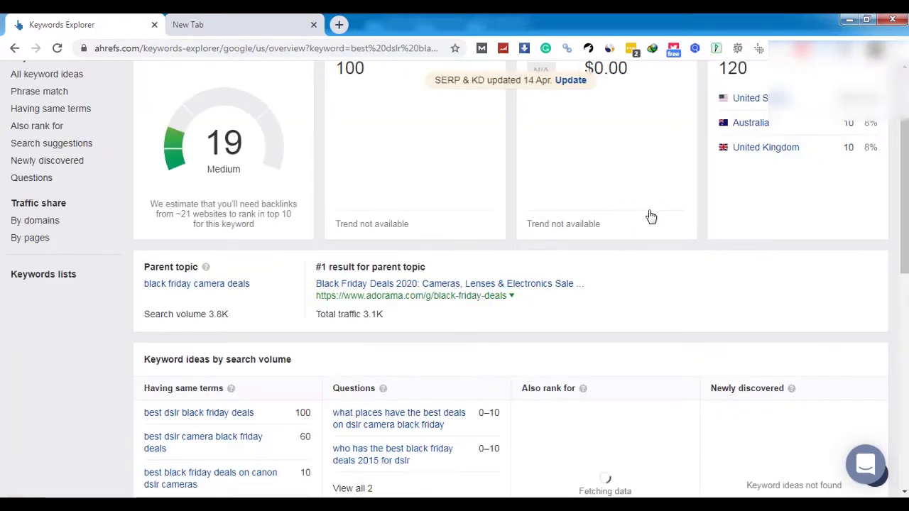
{"action": "scroll", "coordinate": [426, 276], "scroll_direction": "up", "scroll_amount": 2}
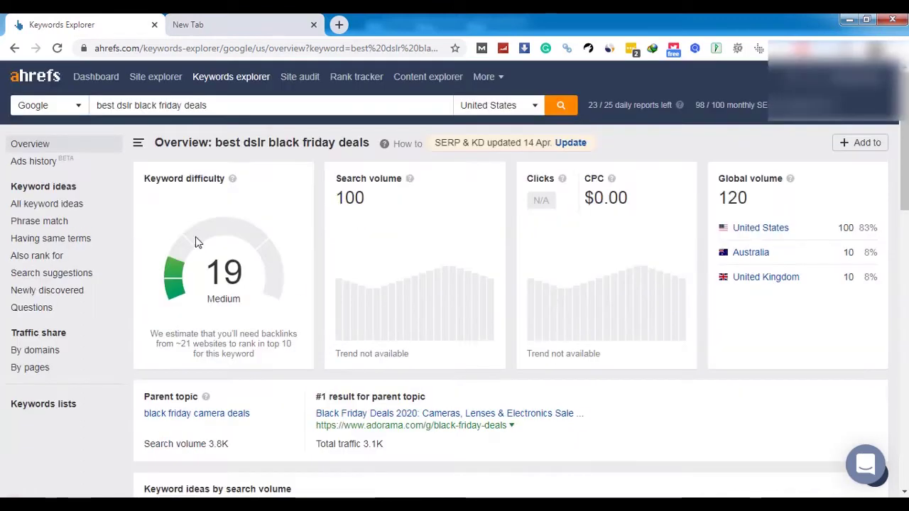
Examine the keyword difficulty score and its rating for "best dslr black friday deals"
{"action": "left_click_drag", "start_coordinate": [211, 266], "coordinate": [254, 267]}
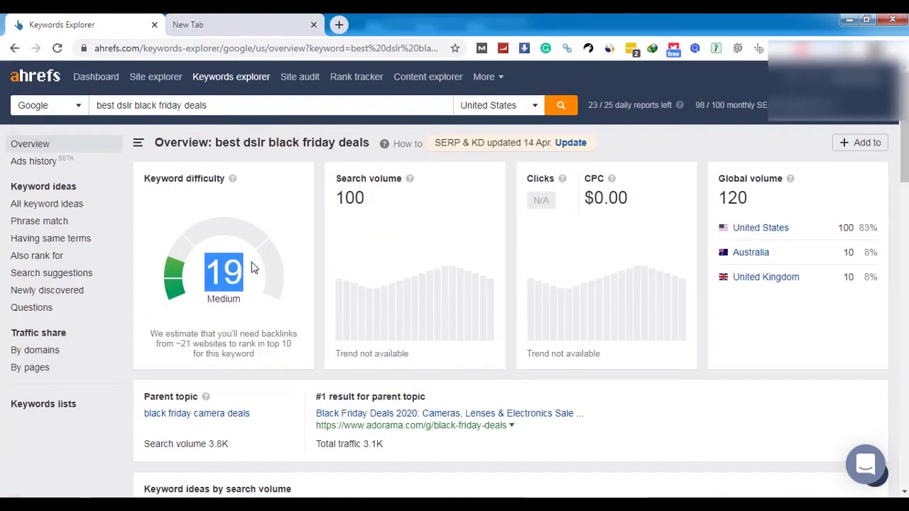
{"action": "left_click_drag", "start_coordinate": [146, 179], "coordinate": [222, 179]}
{"action": "left_click_drag", "start_coordinate": [192, 268], "coordinate": [253, 268]}
{"action": "double_click", "coordinate": [211, 304]}
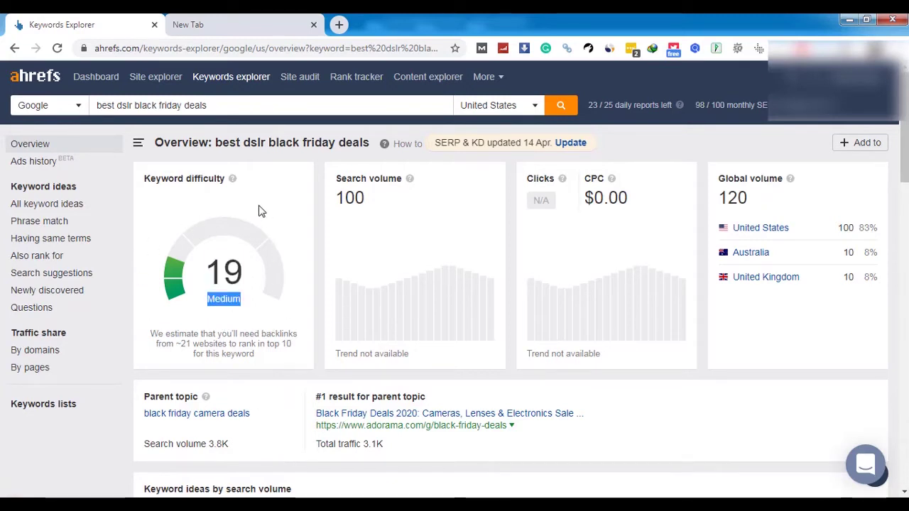
{"action": "left_click_drag", "start_coordinate": [225, 270], "coordinate": [200, 269]}
{"action": "double_click", "coordinate": [213, 271]}
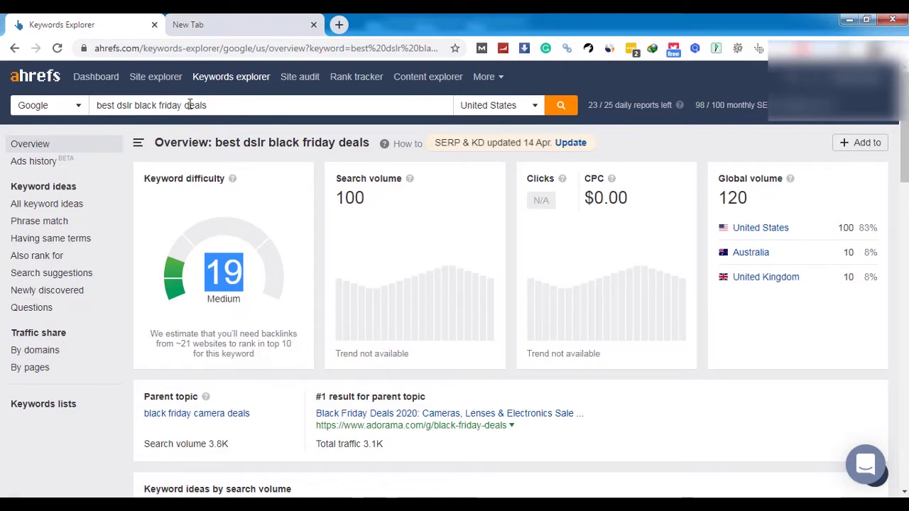
Compare the United States search volume with the global volume for the keyword
{"action": "left_click_drag", "start_coordinate": [337, 196], "coordinate": [372, 205]}
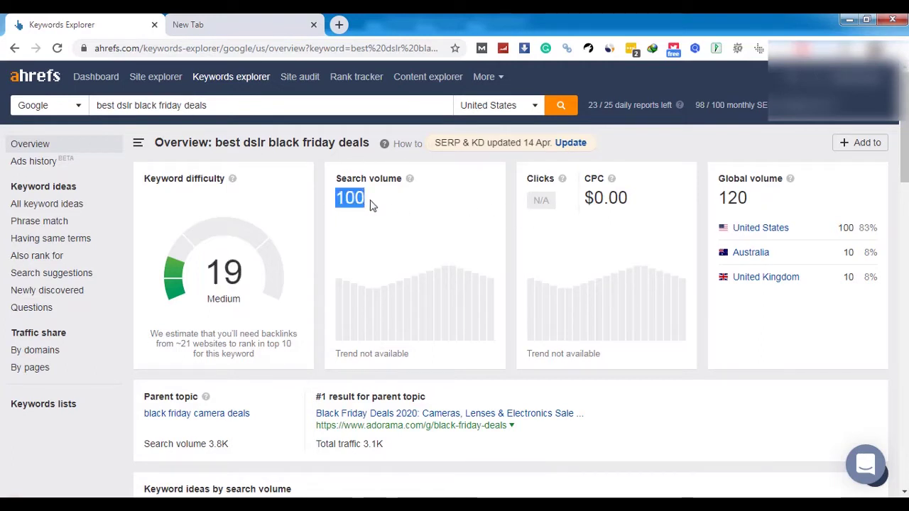
{"action": "left_click", "coordinate": [346, 200]}
{"action": "double_click", "coordinate": [346, 200]}
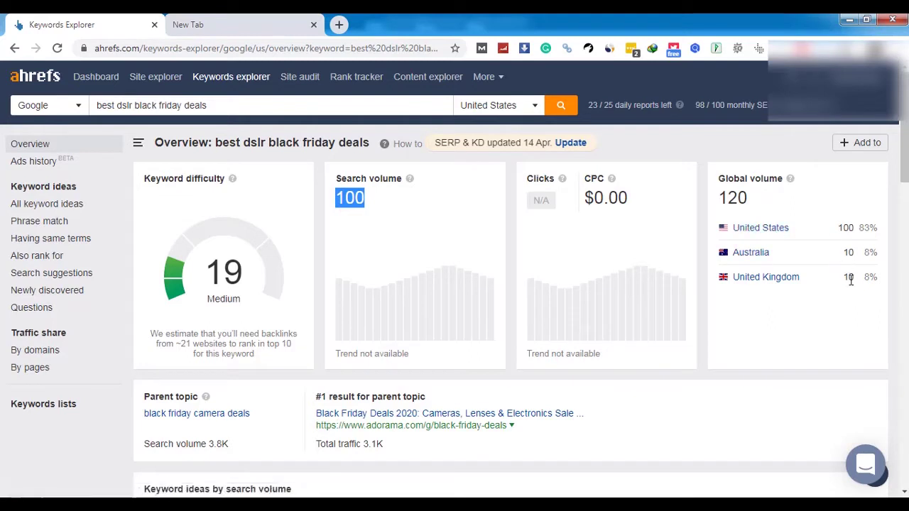
{"action": "left_click_drag", "start_coordinate": [726, 198], "coordinate": [736, 197]}
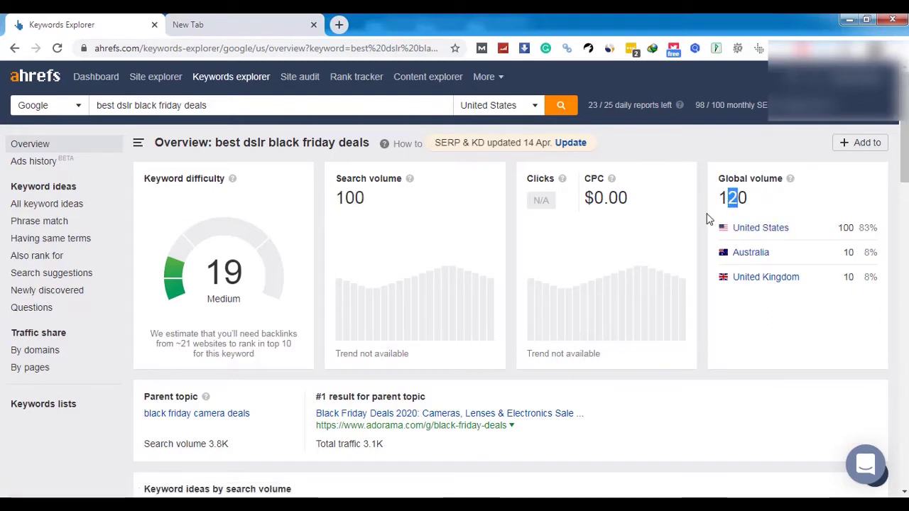
{"action": "double_click", "coordinate": [722, 188]}
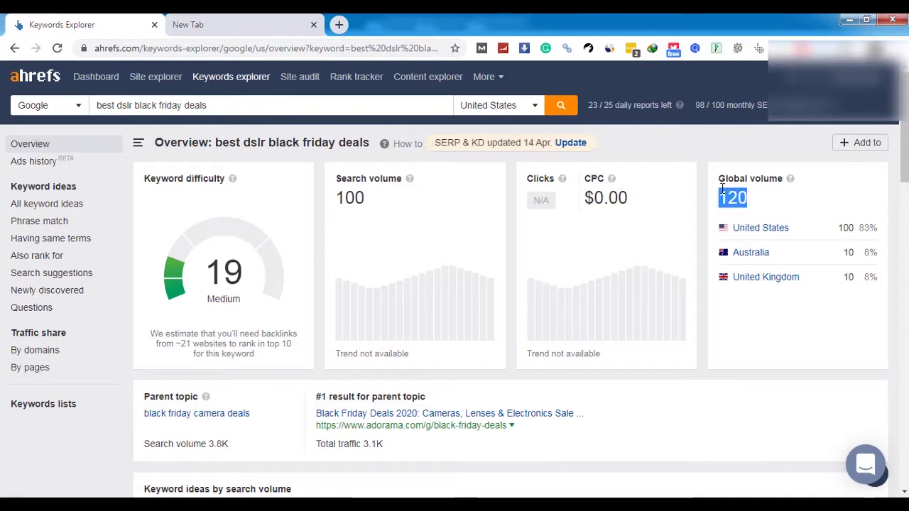
{"action": "left_click_drag", "start_coordinate": [722, 187], "coordinate": [745, 191]}
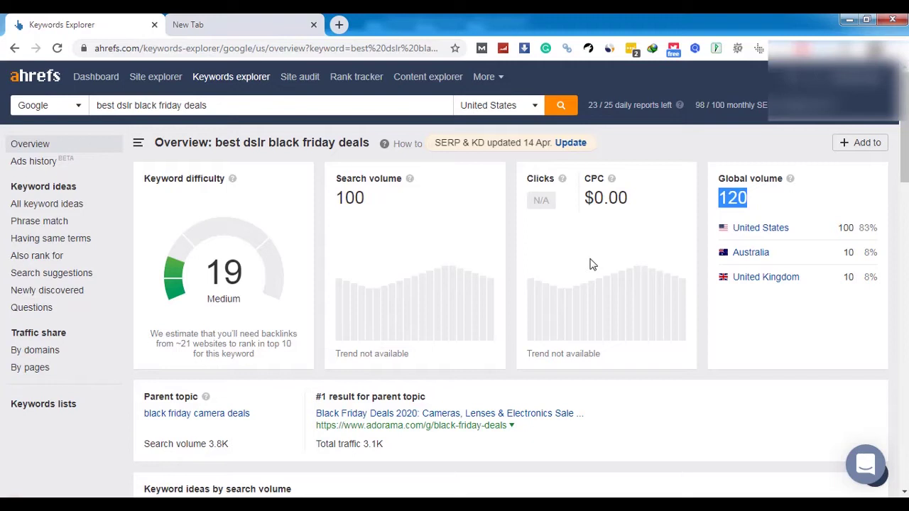
Read the estimate of how many websites' backlinks are needed to rank in the top 10, alongside the difficulty score
{"action": "double_click", "coordinate": [208, 271]}
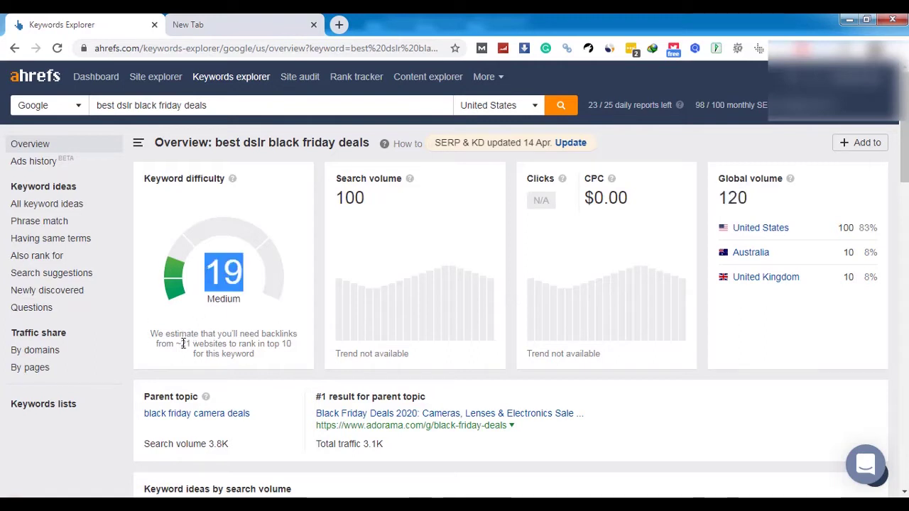
{"action": "left_click_drag", "start_coordinate": [154, 334], "coordinate": [300, 339]}
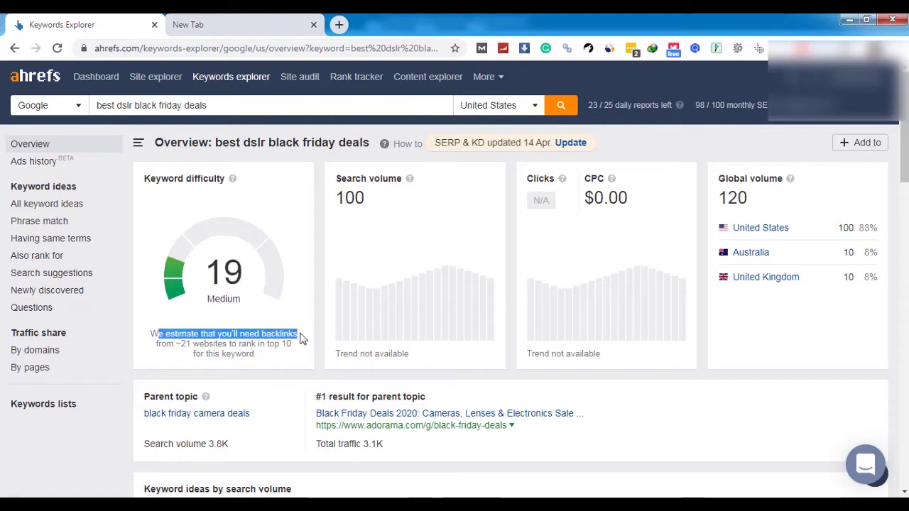
{"action": "left_click_drag", "start_coordinate": [180, 344], "coordinate": [304, 355]}
{"action": "left_click", "coordinate": [205, 343]}
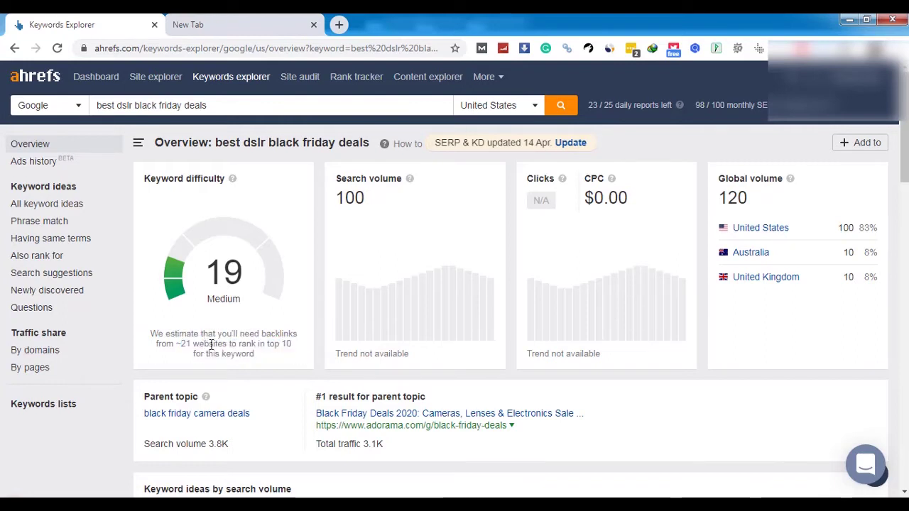
{"action": "left_click_drag", "start_coordinate": [227, 346], "coordinate": [177, 339]}
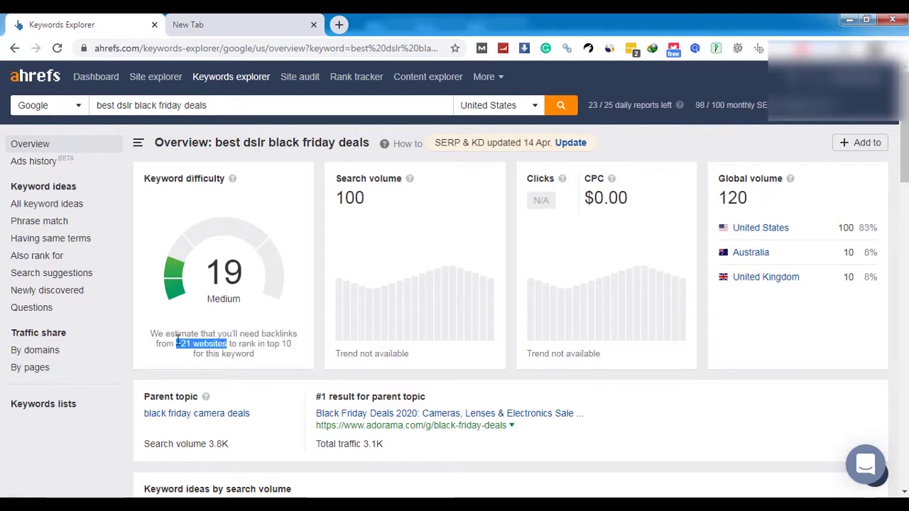
{"action": "left_click_drag", "start_coordinate": [266, 345], "coordinate": [300, 359]}
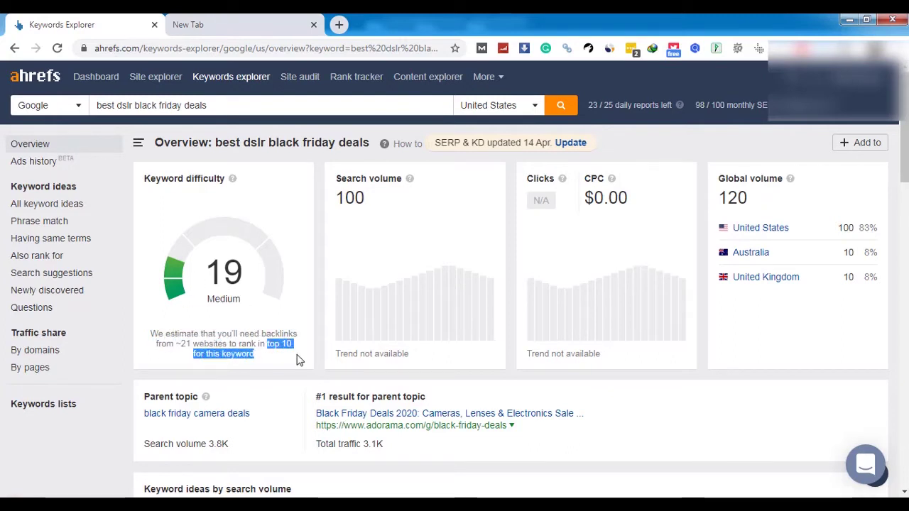
{"action": "scroll", "coordinate": [886, 189], "scroll_direction": "down", "scroll_amount": 3}
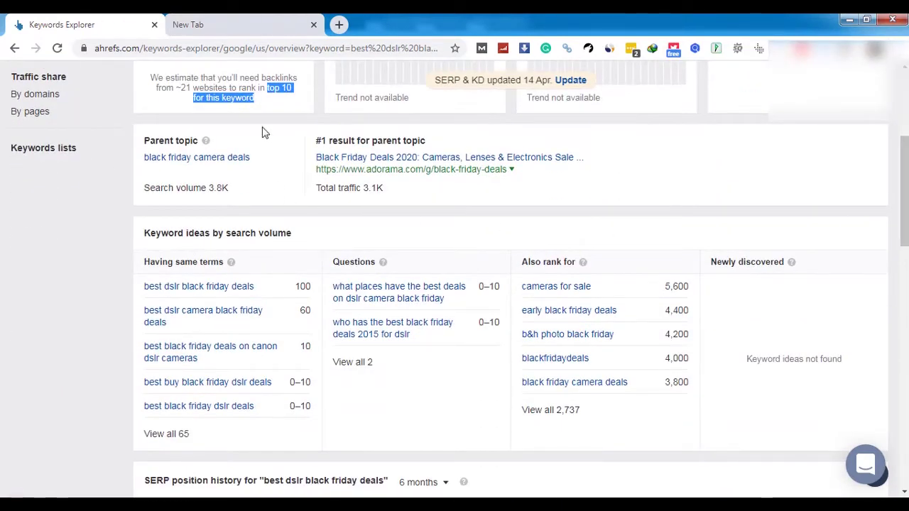
{"action": "left_click_drag", "start_coordinate": [179, 78], "coordinate": [217, 86]}
{"action": "left_click", "coordinate": [190, 85]}
{"action": "scroll", "coordinate": [395, 263], "scroll_direction": "up", "scroll_amount": 3}
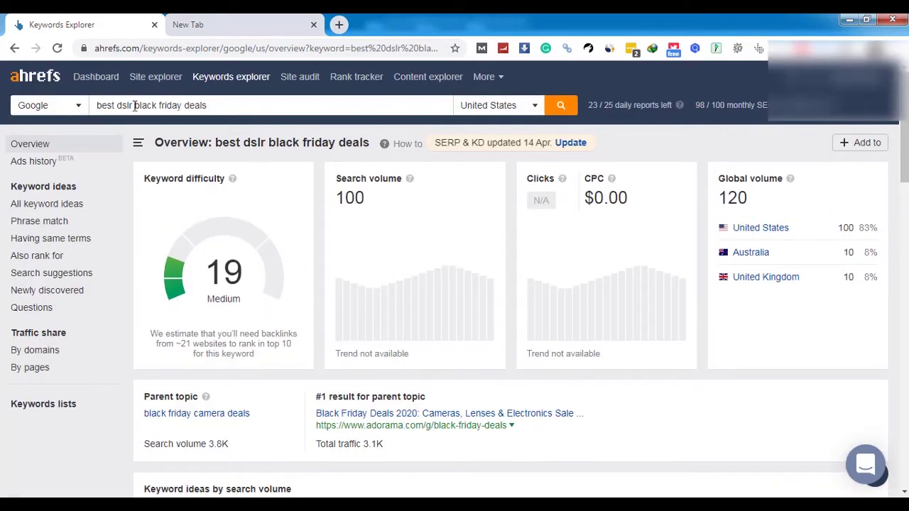
Review the searched keyword's wording and check its CPC value
{"action": "left_click_drag", "start_coordinate": [118, 105], "coordinate": [208, 105]}
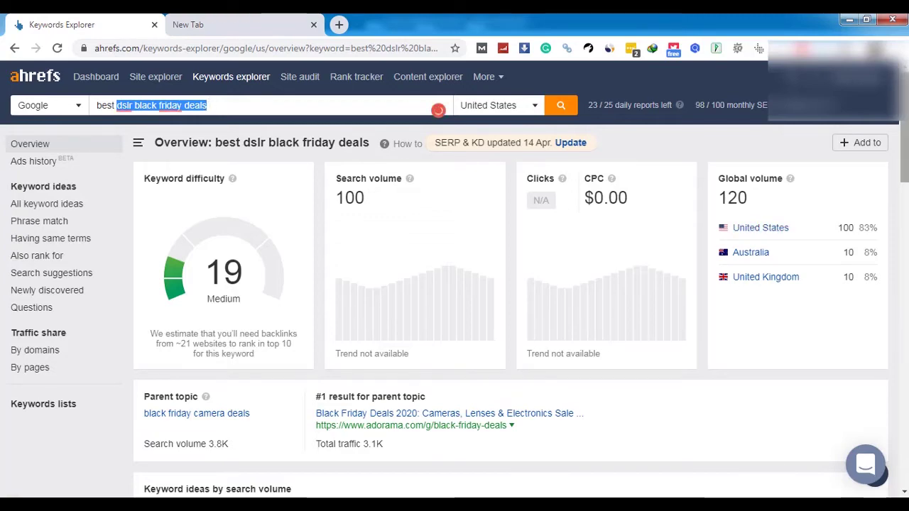
{"action": "scroll", "coordinate": [454, 284], "scroll_direction": "down", "scroll_amount": 4}
{"action": "scroll", "coordinate": [605, 191], "scroll_direction": "up", "scroll_amount": 4}
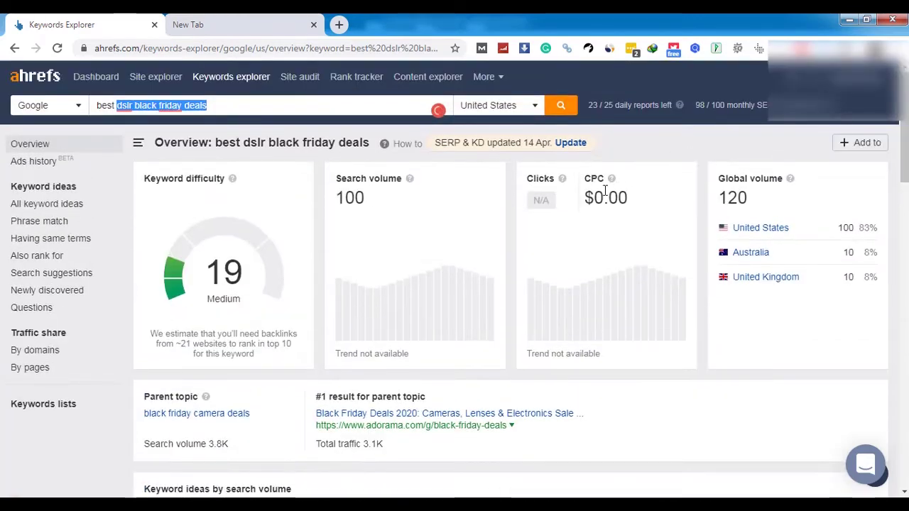
{"action": "left_click_drag", "start_coordinate": [595, 197], "coordinate": [640, 204]}
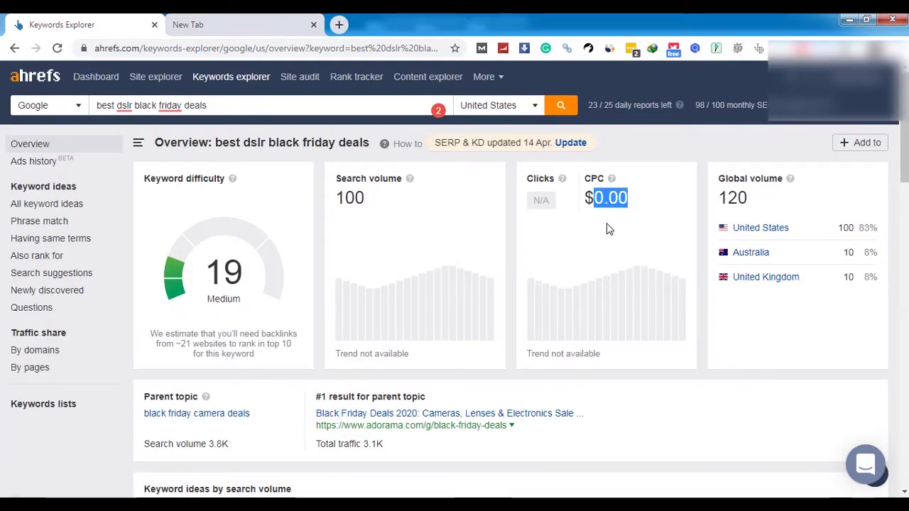
Look through the keyword ideas and compare the suggested parent topic with the searched keyword
{"action": "scroll", "coordinate": [607, 228], "scroll_direction": "down", "scroll_amount": 7}
{"action": "scroll", "coordinate": [455, 284], "scroll_direction": "down", "scroll_amount": 1}
{"action": "scroll", "coordinate": [183, 145], "scroll_direction": "up", "scroll_amount": 3}
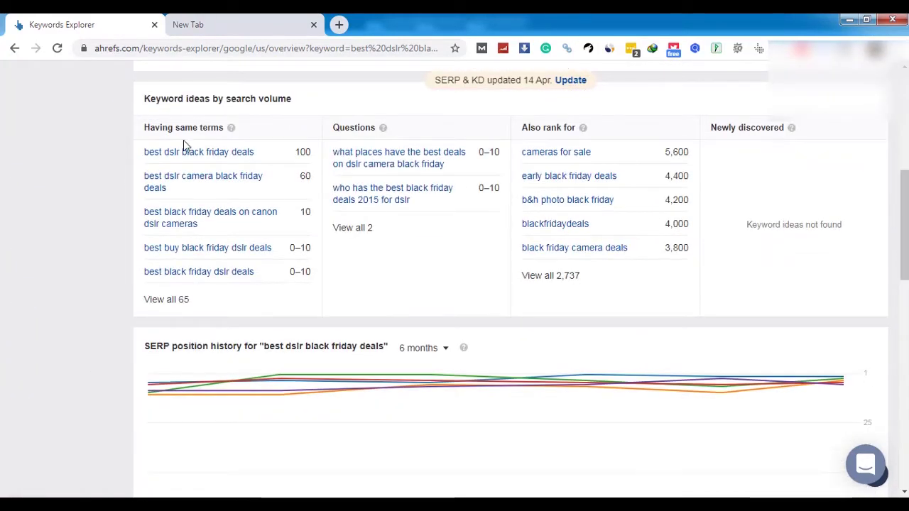
{"action": "scroll", "coordinate": [184, 145], "scroll_direction": "up", "scroll_amount": 1}
{"action": "scroll", "coordinate": [142, 179], "scroll_direction": "up", "scroll_amount": 2}
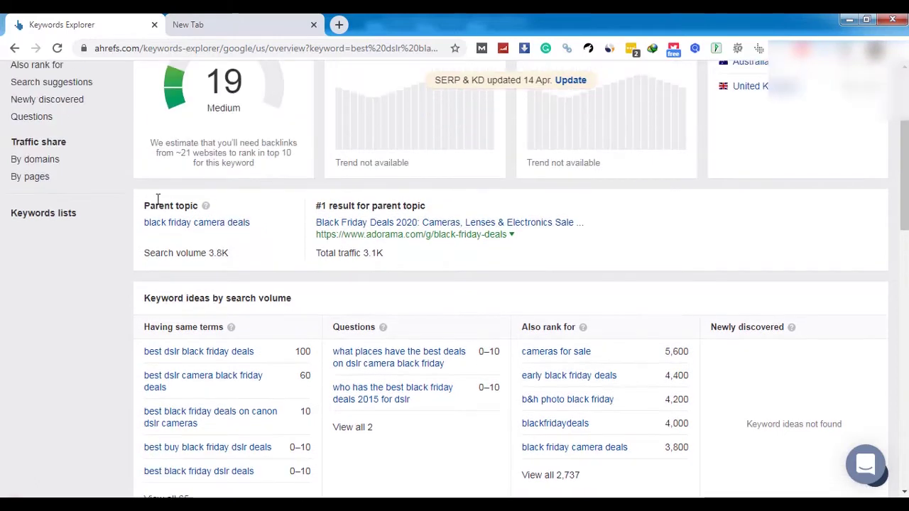
{"action": "left_click_drag", "start_coordinate": [145, 207], "coordinate": [200, 208]}
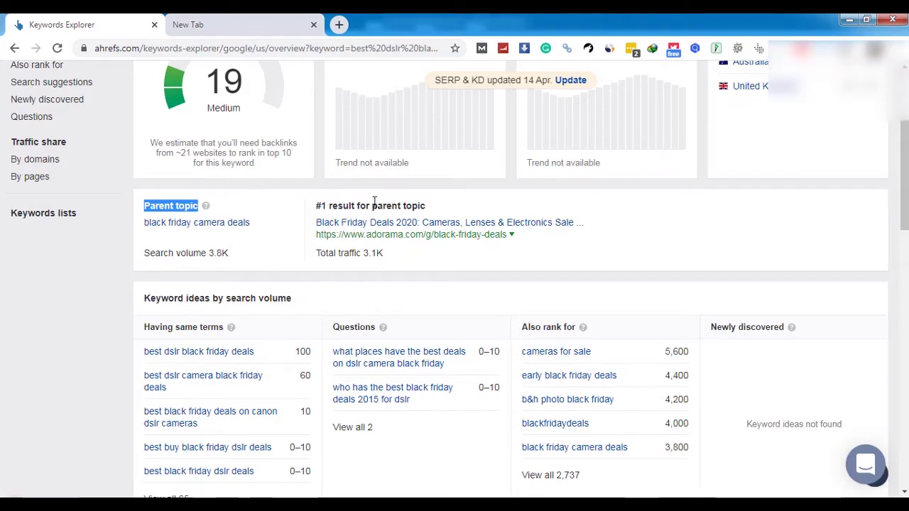
{"action": "scroll", "coordinate": [213, 213], "scroll_direction": "up", "scroll_amount": 3}
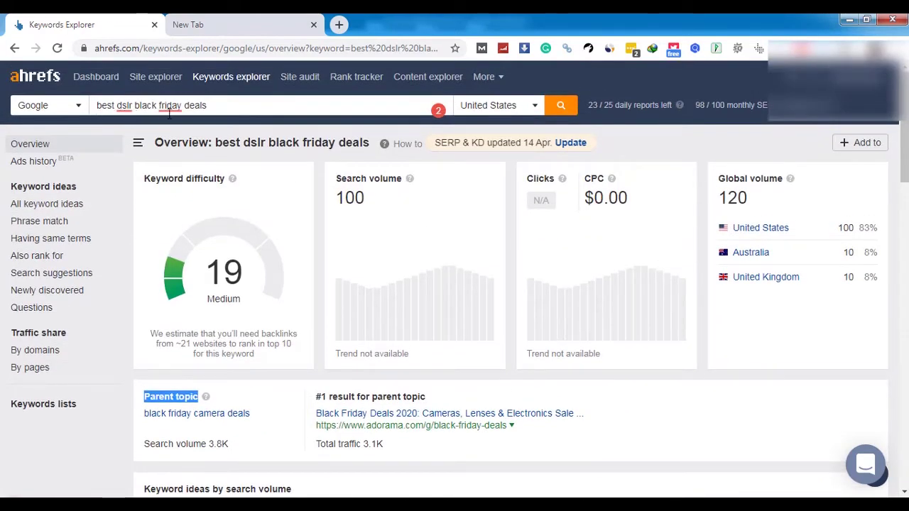
{"action": "scroll", "coordinate": [214, 242], "scroll_direction": "down", "scroll_amount": 2}
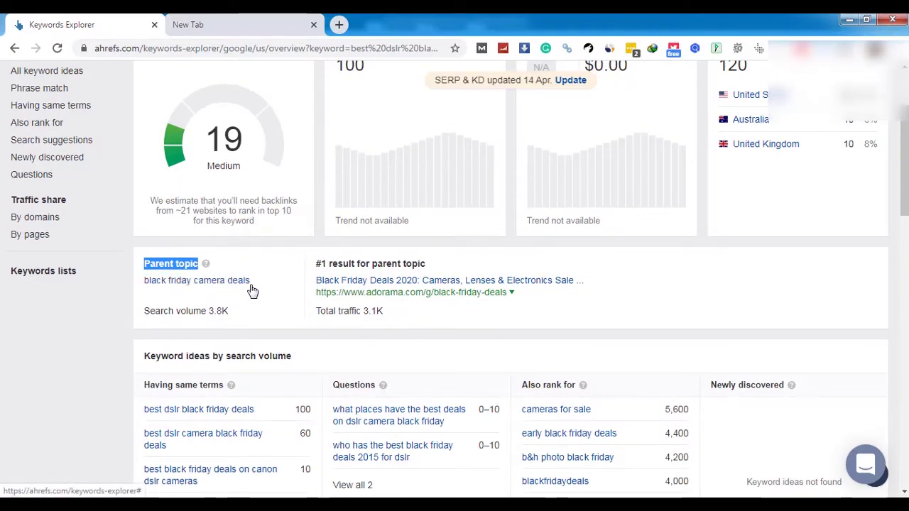
{"action": "scroll", "coordinate": [147, 81], "scroll_direction": "up", "scroll_amount": 2}
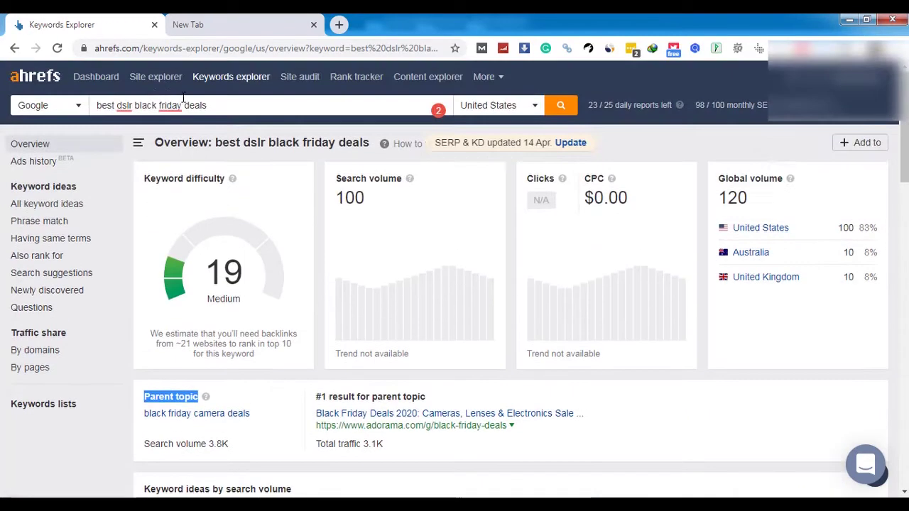
{"action": "scroll", "coordinate": [160, 390], "scroll_direction": "down", "scroll_amount": 1}
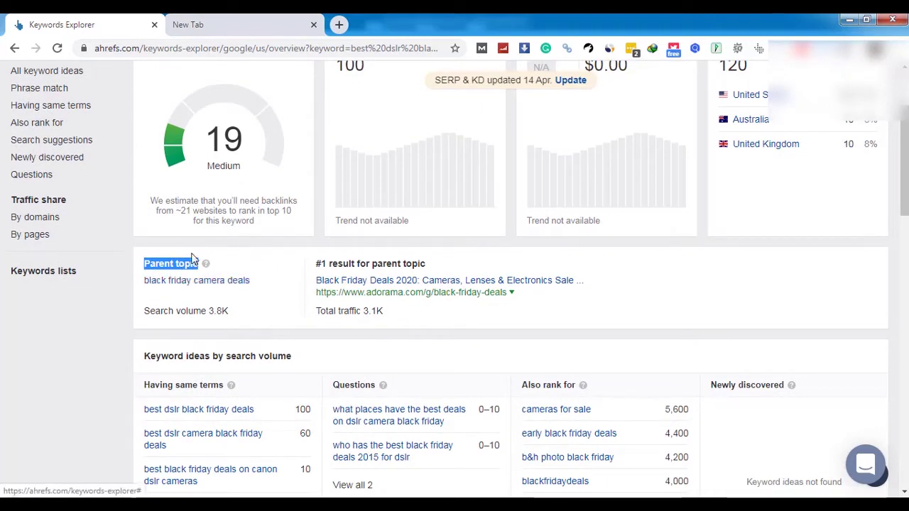
{"action": "scroll", "coordinate": [151, 242], "scroll_direction": "up", "scroll_amount": 1}
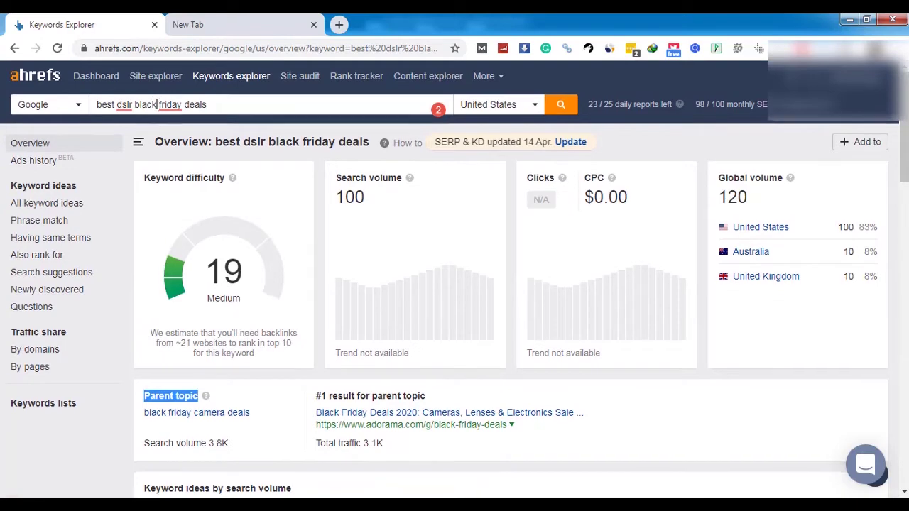
{"action": "scroll", "coordinate": [157, 105], "scroll_direction": "down", "scroll_amount": 1}
{"action": "scroll", "coordinate": [150, 111], "scroll_direction": "up", "scroll_amount": 1}
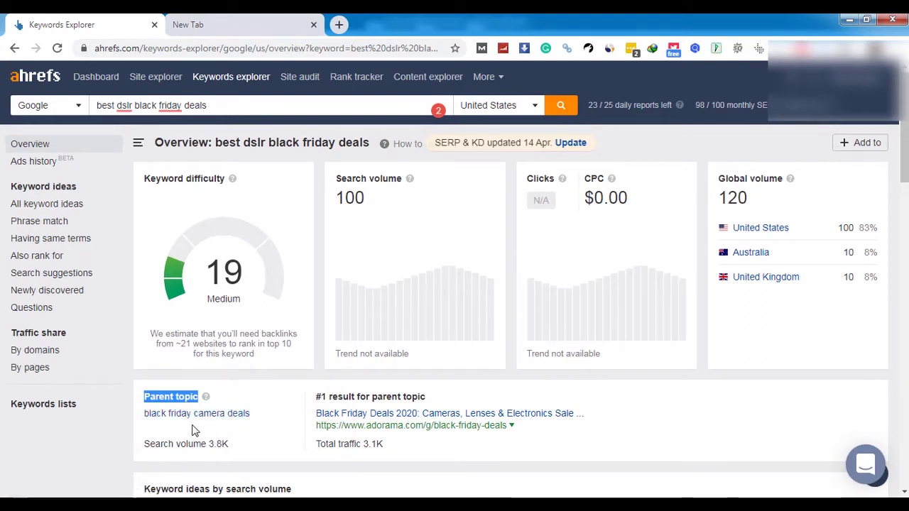
Check the searched phrase again and read the help explanation for the parent topic
{"action": "triple_click", "coordinate": [124, 105]}
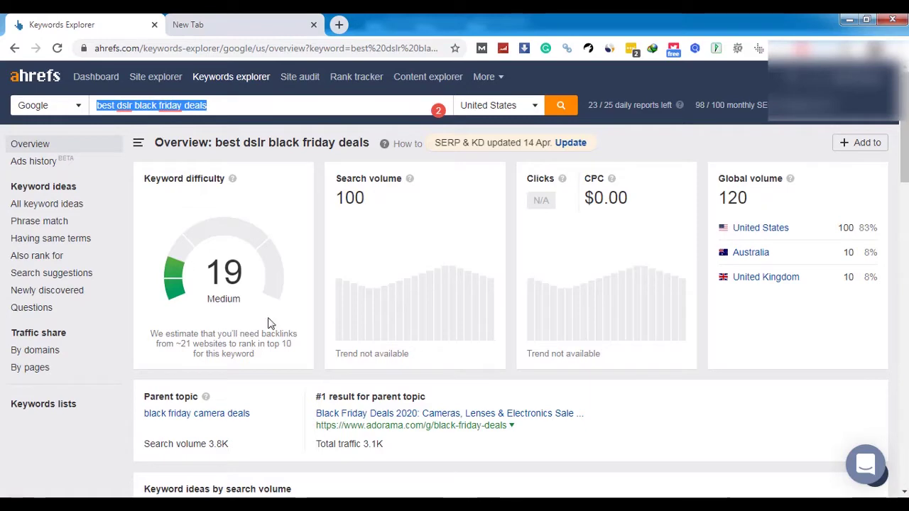
{"action": "scroll", "coordinate": [579, 314], "scroll_direction": "down", "scroll_amount": 2}
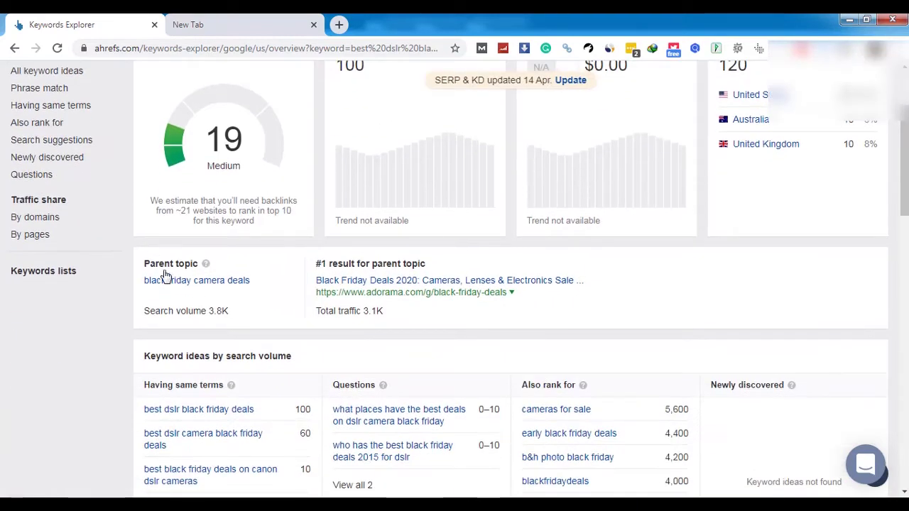
{"action": "mouse_move", "coordinate": [209, 265]}
Review the "Also rank for" keyword ideas and the SERP position history for "best dslr black friday deals"
{"action": "scroll", "coordinate": [216, 266], "scroll_direction": "down", "scroll_amount": 2}
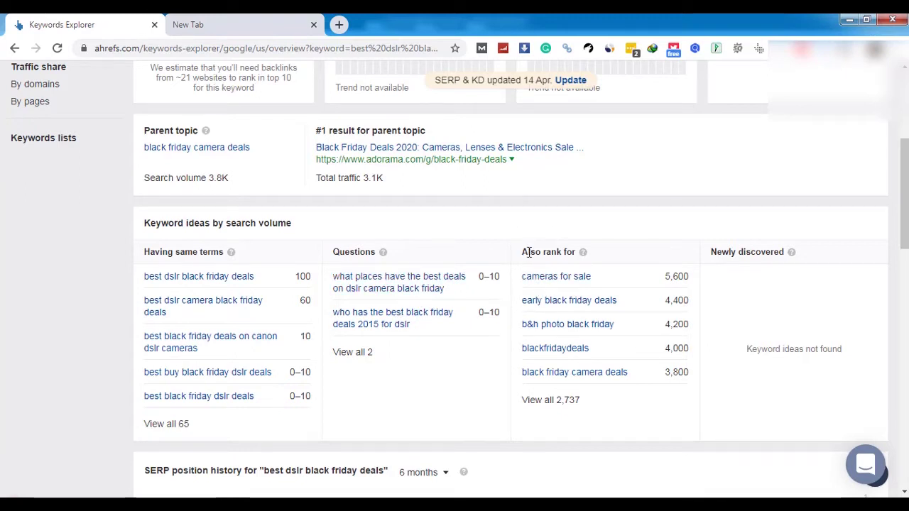
{"action": "left_click_drag", "start_coordinate": [546, 250], "coordinate": [551, 251]}
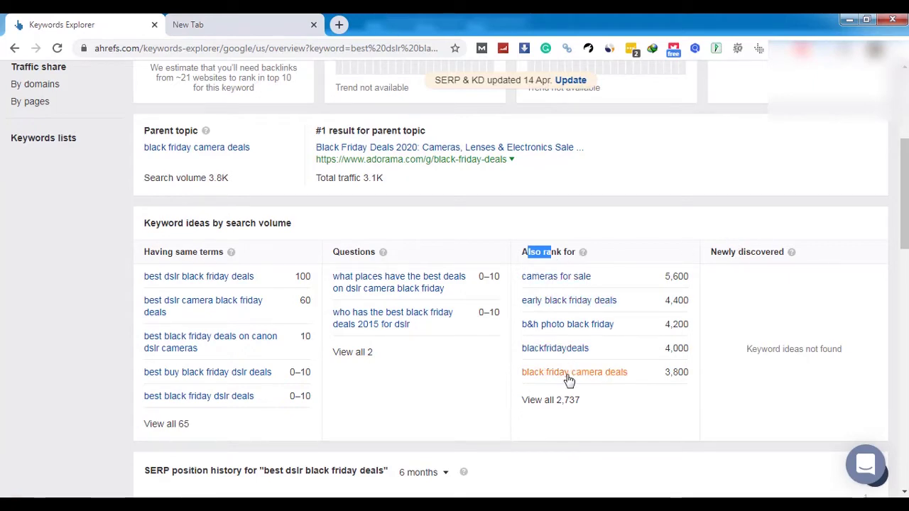
{"action": "scroll", "coordinate": [497, 366], "scroll_direction": "down", "scroll_amount": 3}
{"action": "scroll", "coordinate": [492, 362], "scroll_direction": "down", "scroll_amount": 3}
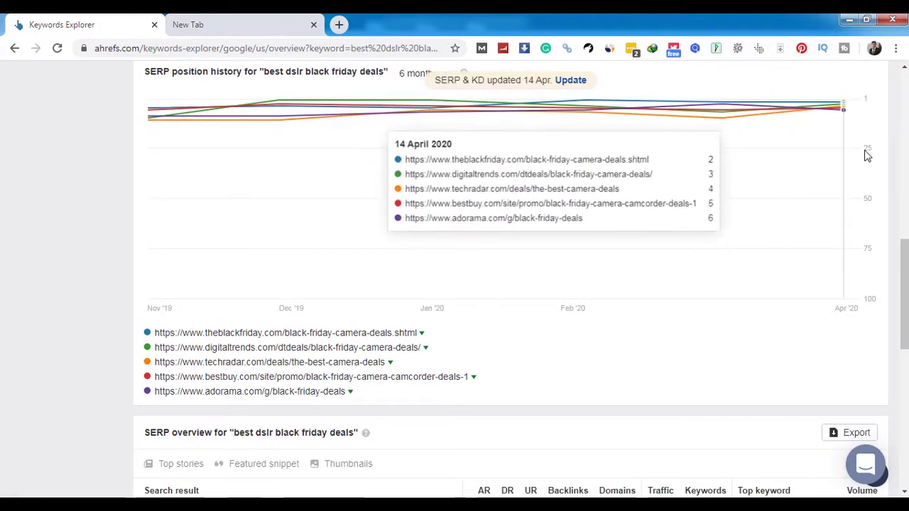
Review the SERP overview for "best dslr black friday deals", checking the DR and UR of the Tom's Guide featured snippet
{"action": "scroll", "coordinate": [511, 284], "scroll_direction": "down", "scroll_amount": 5}
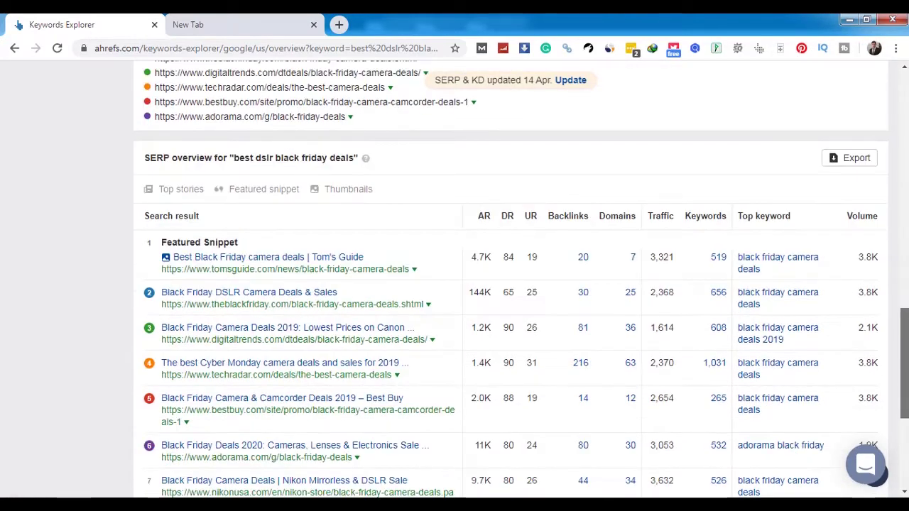
{"action": "scroll", "coordinate": [511, 284], "scroll_direction": "down", "scroll_amount": 1}
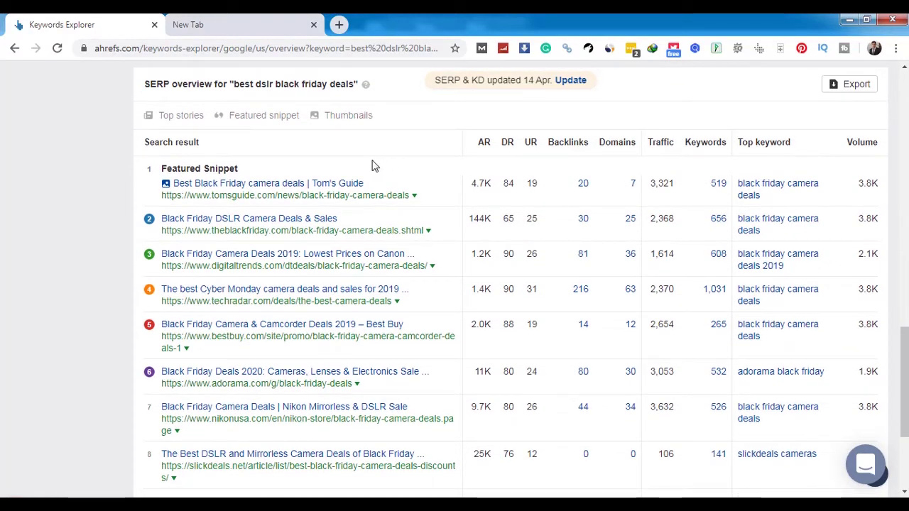
{"action": "left_click_drag", "start_coordinate": [178, 168], "coordinate": [506, 182]}
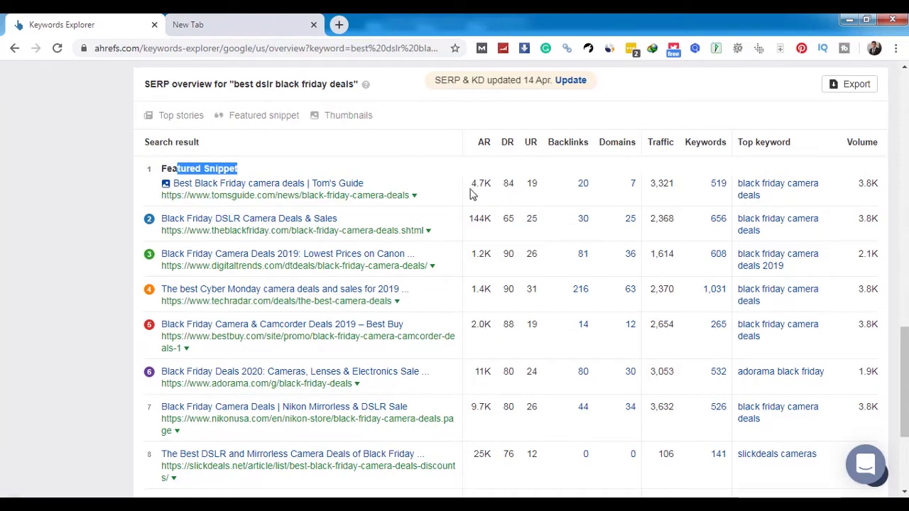
{"action": "left_click", "coordinate": [509, 184]}
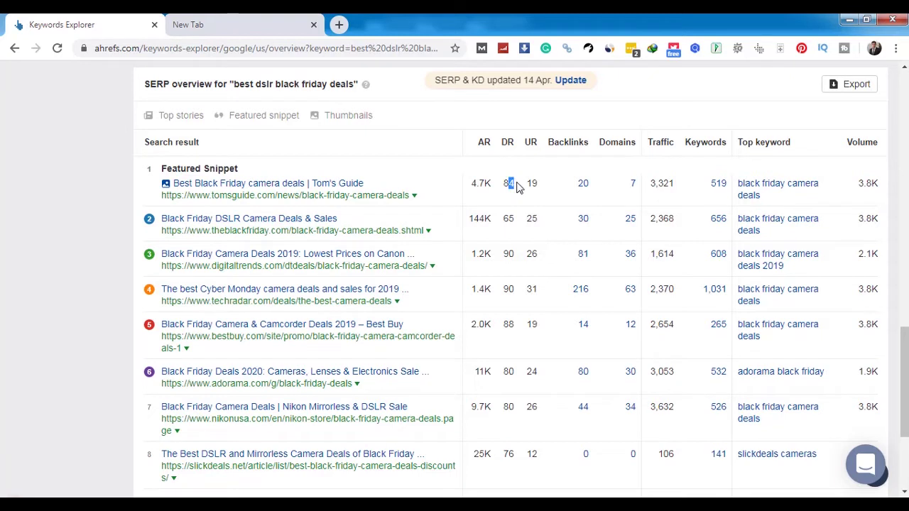
{"action": "double_click", "coordinate": [533, 184]}
{"action": "mouse_move", "coordinate": [528, 145]}
{"action": "double_click", "coordinate": [507, 182]}
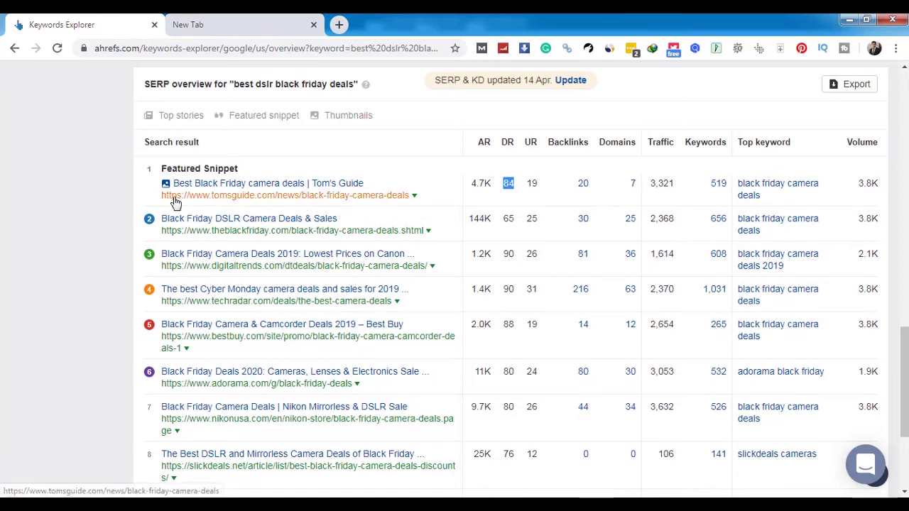
Open the Moz website in the empty browser tab
{"action": "key", "text": "ctrl+Tab"}
{"action": "type", "text": "moz"}
{"action": "key", "text": "Return"}
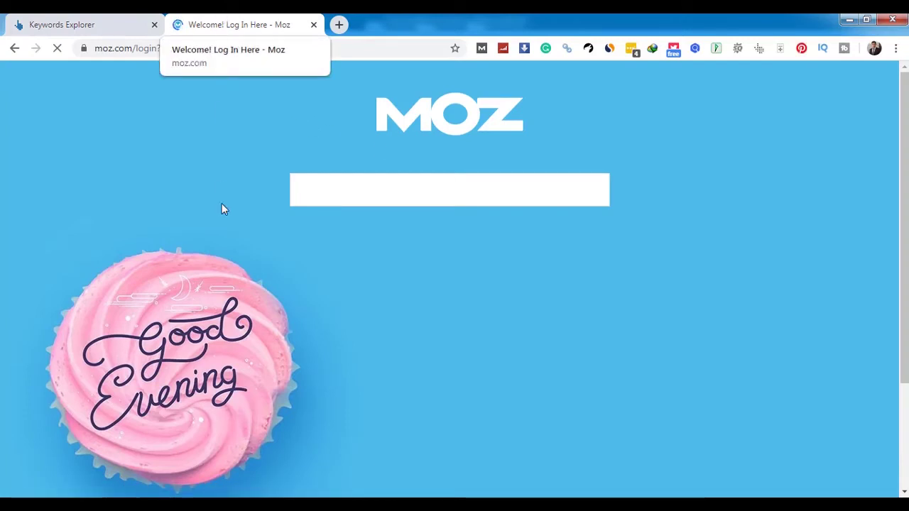
Look up "da checker" in a new tab and open the suggested websiteseochecker.com DA PA Checker page
{"action": "left_click", "coordinate": [339, 25]}
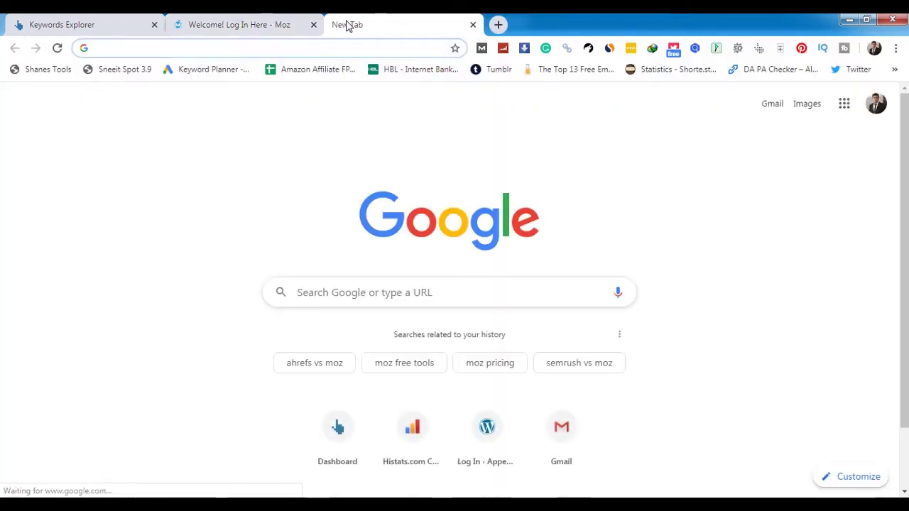
{"action": "type", "text": "da checker"}
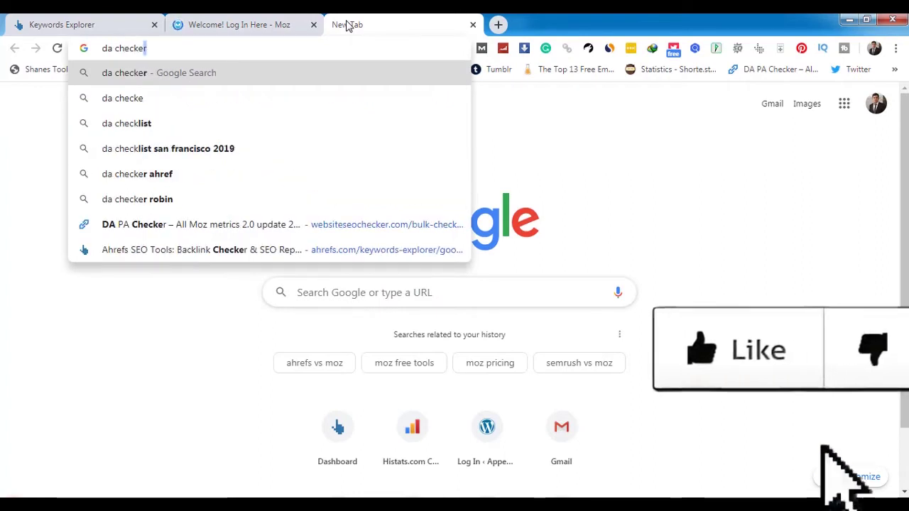
{"action": "key", "text": "Down"}
{"action": "key", "text": "Up"}
{"action": "key", "text": "Up"}
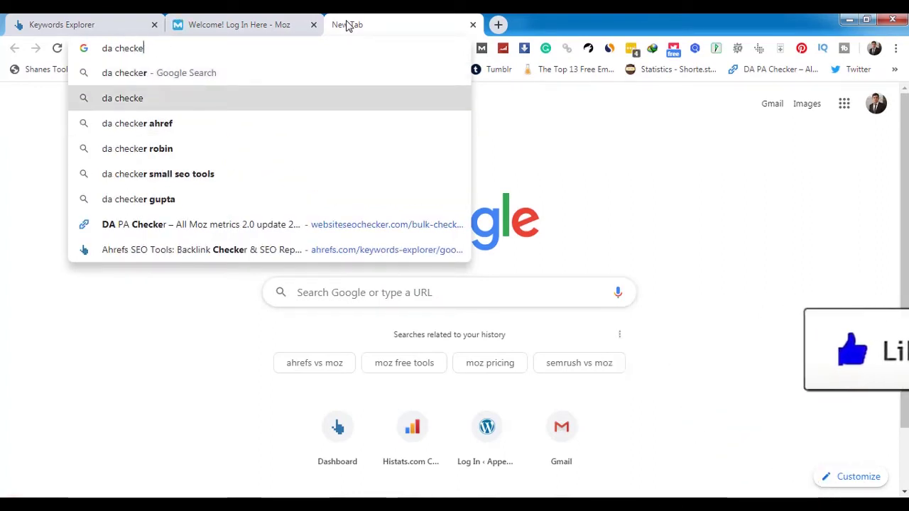
{"action": "key", "text": "Down"}
{"action": "key", "text": "Down"}
{"action": "key", "text": "Down"}
{"action": "key", "text": "Down"}
{"action": "key", "text": "Down"}
{"action": "key", "text": "Down"}
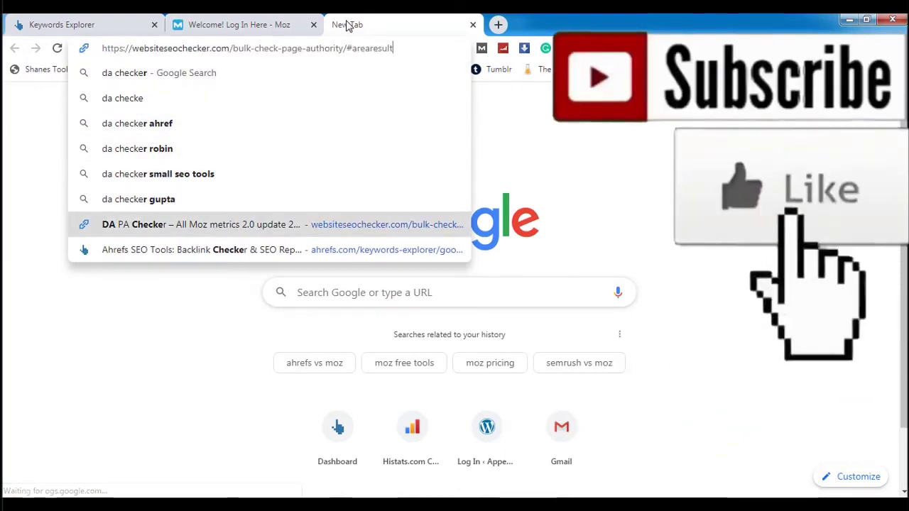
{"action": "key", "text": "Return"}
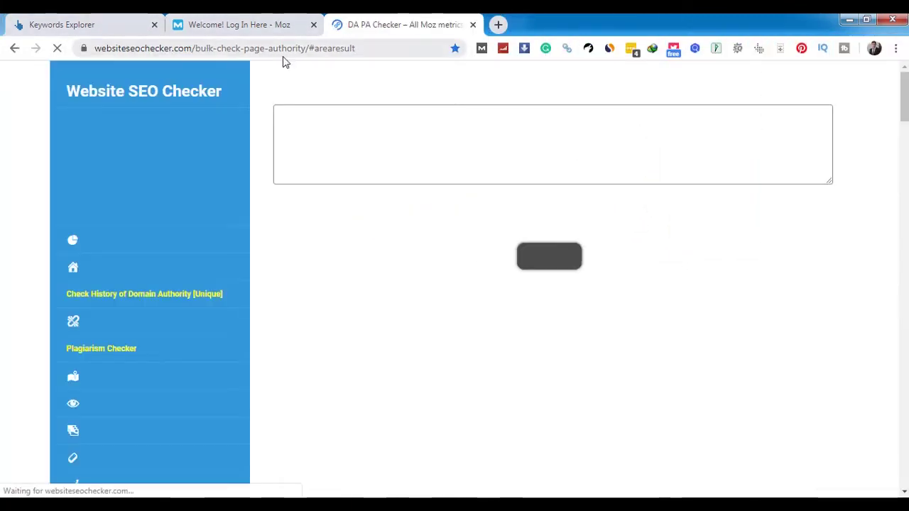
Log in to Moz with the prefilled account credentials
{"action": "left_click", "coordinate": [213, 25]}
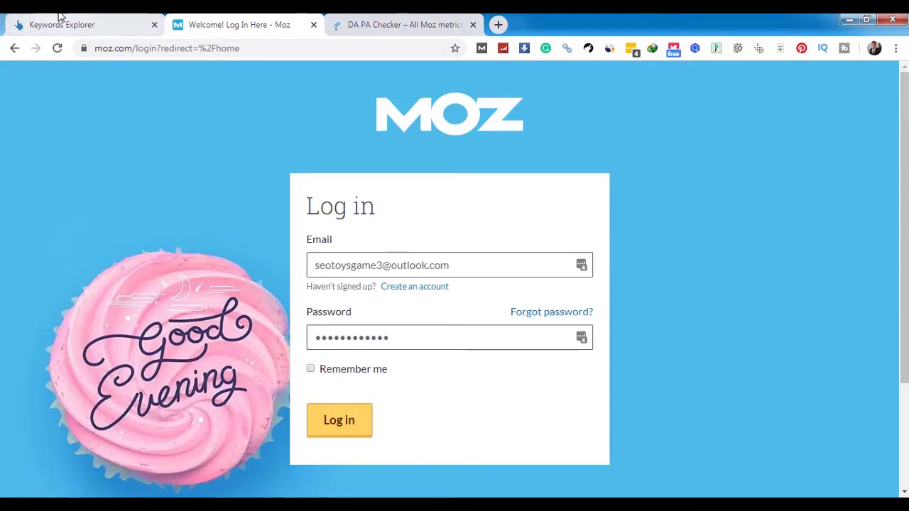
{"action": "left_click", "coordinate": [315, 424]}
Copy the Tom's Guide result's title and domain from the Ahrefs SERP overview and paste them into the DA PA Checker's URL box
{"action": "key", "text": "ctrl+1"}
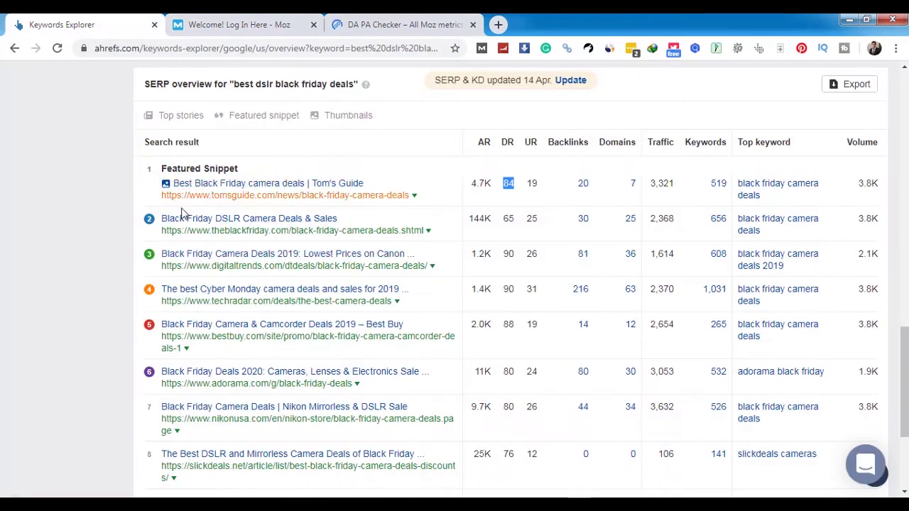
{"action": "left_click_drag", "start_coordinate": [162, 182], "coordinate": [274, 196]}
{"action": "key", "text": "ctrl+c"}
{"action": "left_click", "coordinate": [234, 17]}
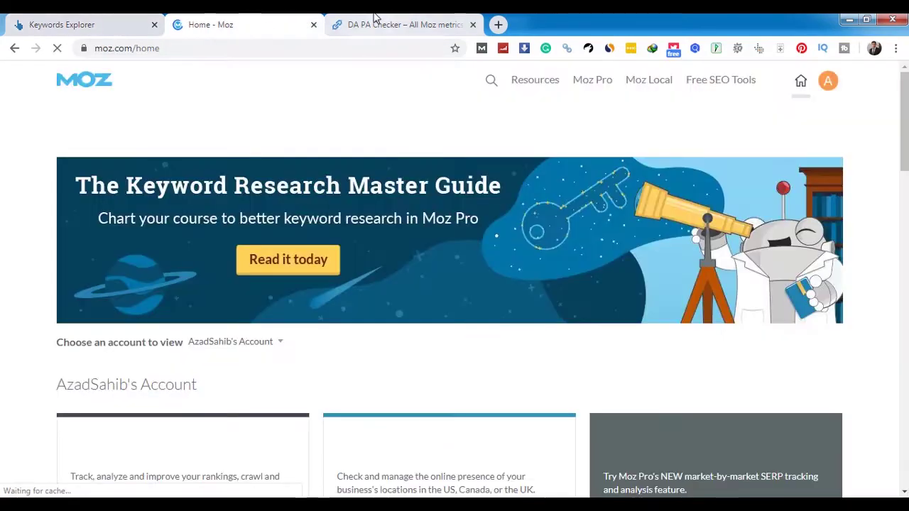
{"action": "left_click", "coordinate": [375, 20]}
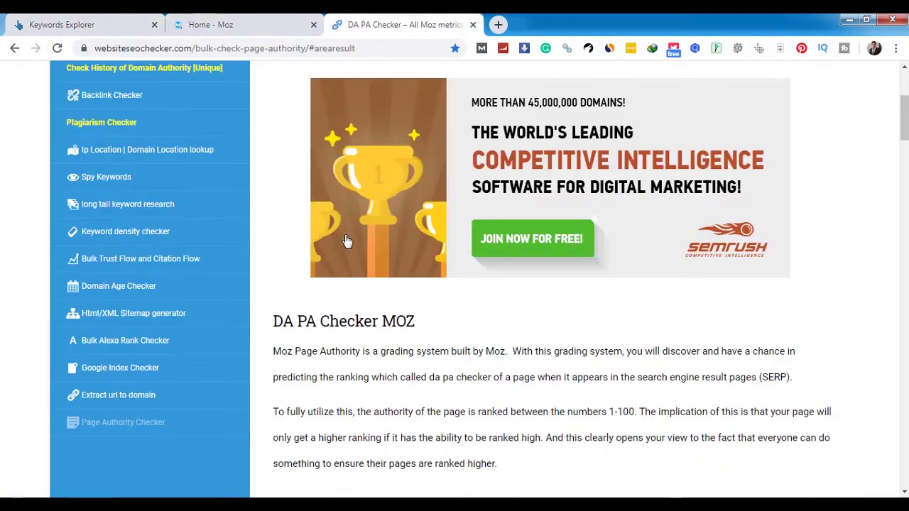
{"action": "scroll", "coordinate": [431, 363], "scroll_direction": "down", "scroll_amount": 10}
{"action": "scroll", "coordinate": [431, 364], "scroll_direction": "down", "scroll_amount": 10}
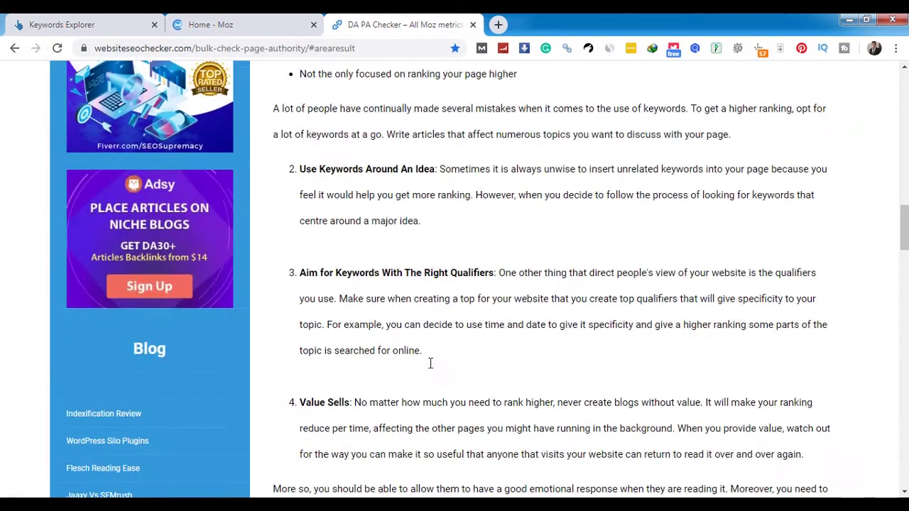
{"action": "scroll", "coordinate": [447, 234], "scroll_direction": "up", "scroll_amount": 15}
{"action": "scroll", "coordinate": [318, 200], "scroll_direction": "up", "scroll_amount": 5}
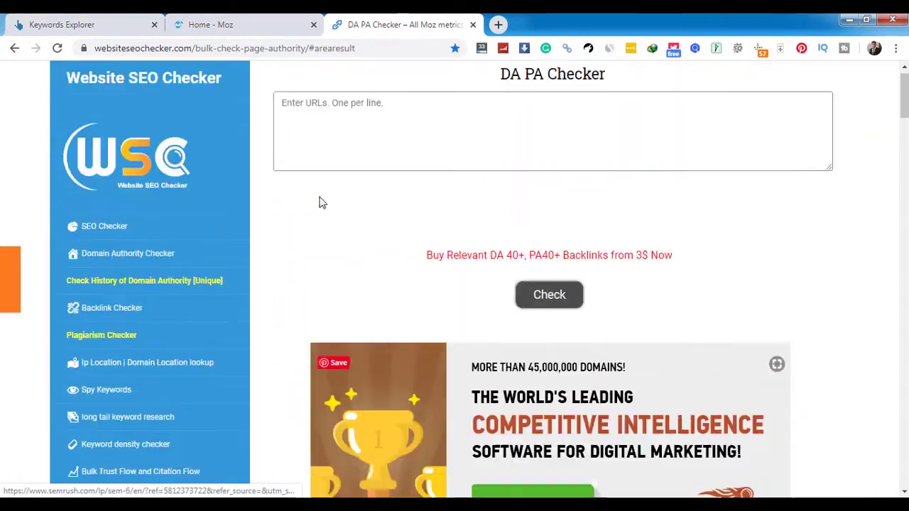
{"action": "left_click", "coordinate": [316, 121]}
{"action": "key", "text": "ctrl+v"}
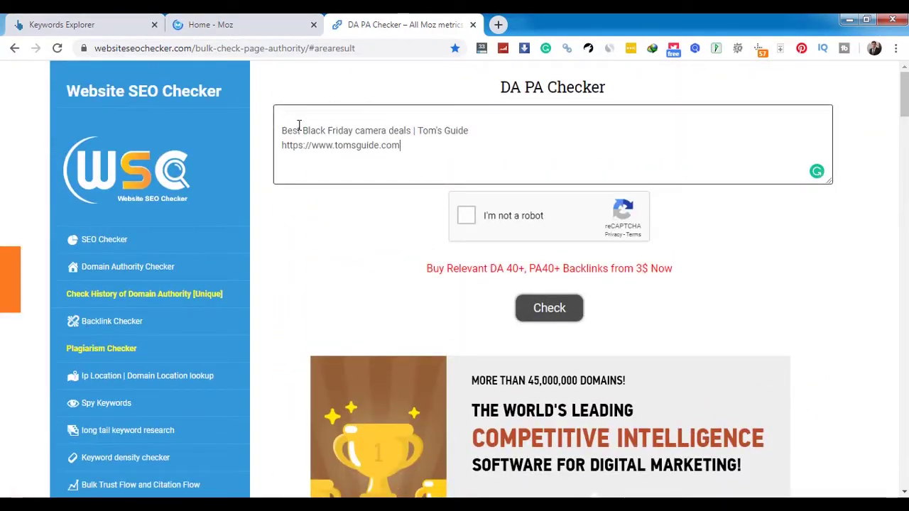
{"action": "left_click_drag", "start_coordinate": [433, 146], "coordinate": [514, 142]}
{"action": "left_click", "coordinate": [306, 115]}
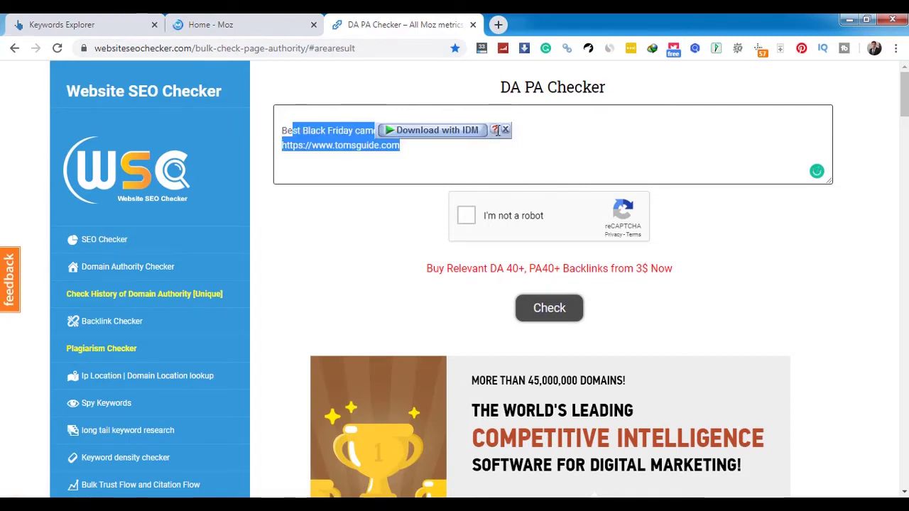
{"action": "left_click", "coordinate": [499, 129]}
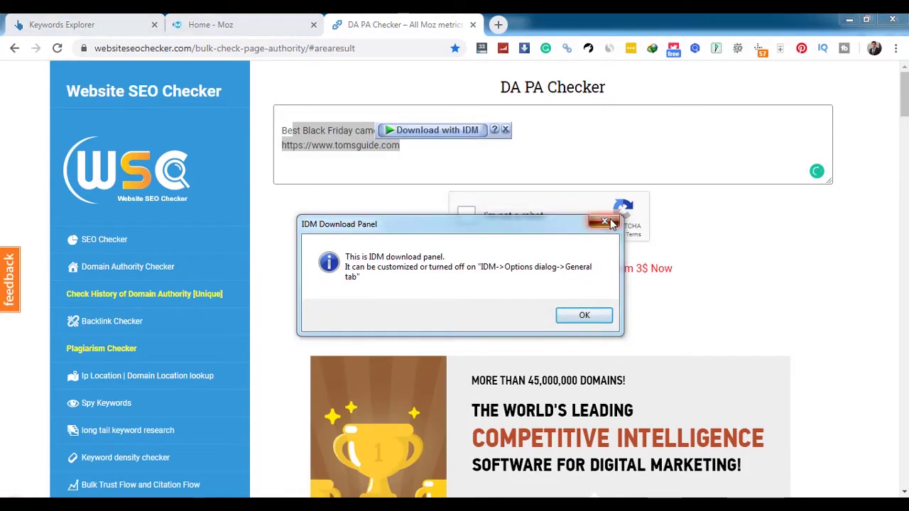
{"action": "left_click", "coordinate": [606, 222]}
{"action": "left_click", "coordinate": [480, 124]}
{"action": "left_click_drag", "start_coordinate": [481, 125], "coordinate": [261, 137]}
{"action": "key", "text": "Delete"}
{"action": "key", "text": "Delete"}
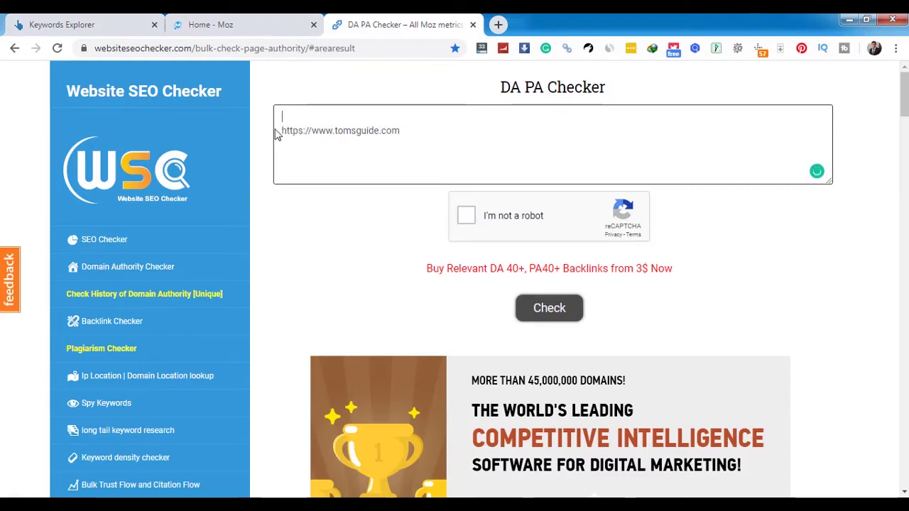
Complete the robot verification to run the DA PA check on the Tom's Guide domain, and close the Moz page
{"action": "left_click", "coordinate": [468, 216]}
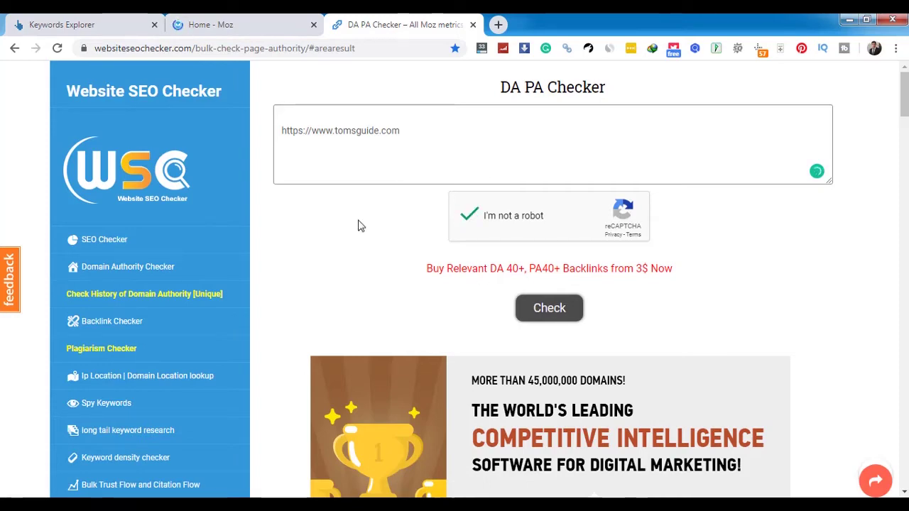
{"action": "left_click", "coordinate": [561, 310]}
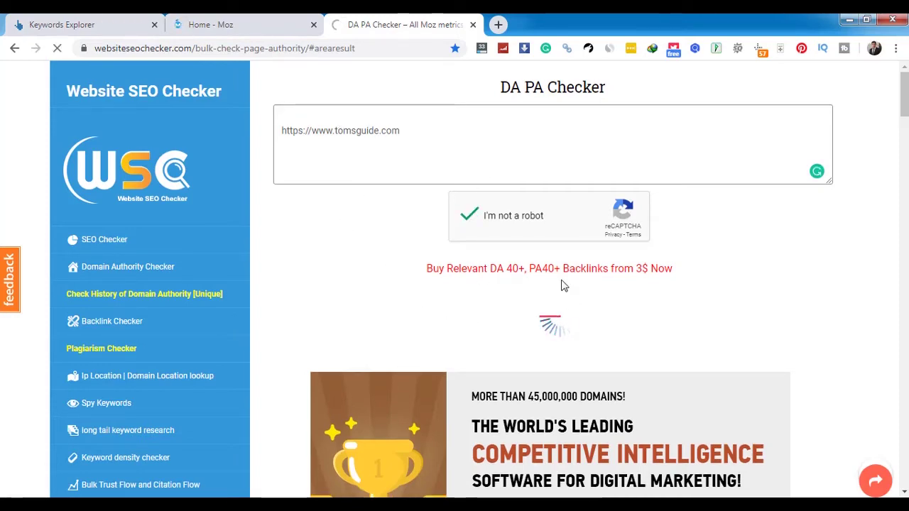
{"action": "left_click", "coordinate": [256, 21]}
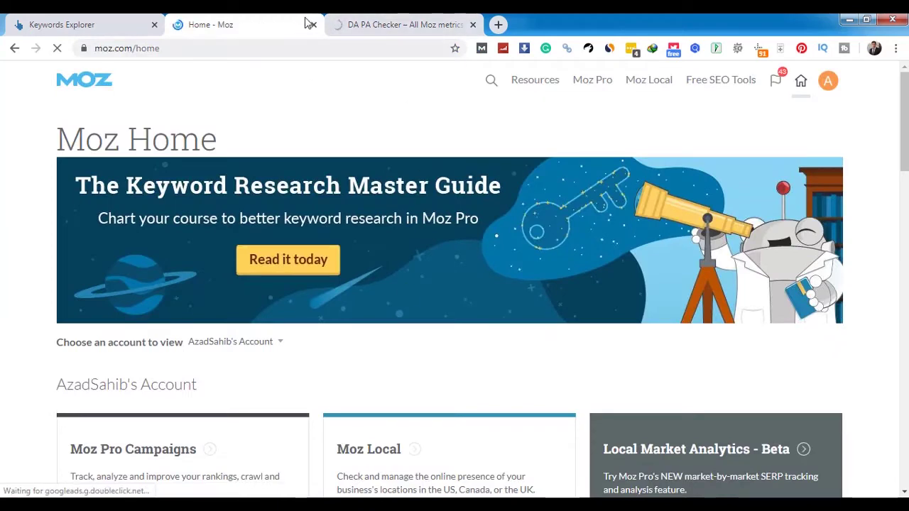
{"action": "key", "text": "ctrl+w"}
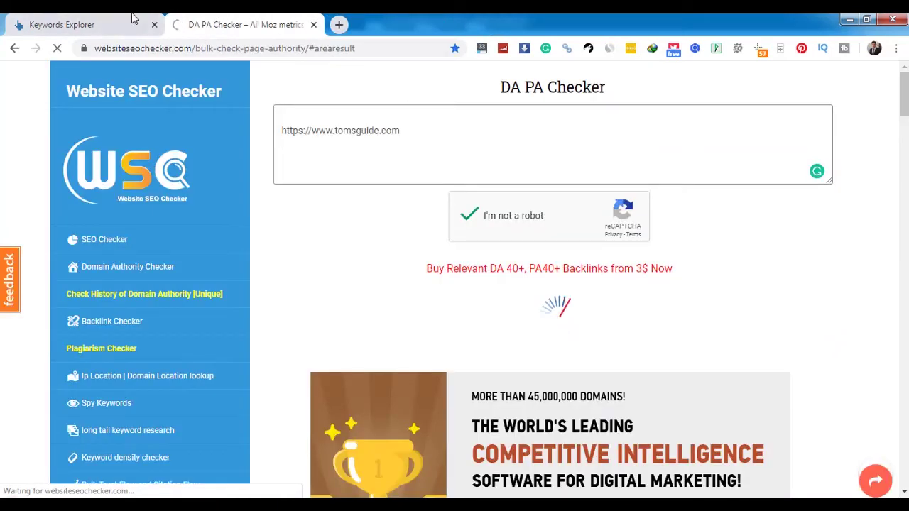
Open the Tom's Guide Black Friday camera deals result from the SERP overview in its own browser tab
{"action": "left_click", "coordinate": [91, 21]}
{"action": "left_click", "coordinate": [216, 24]}
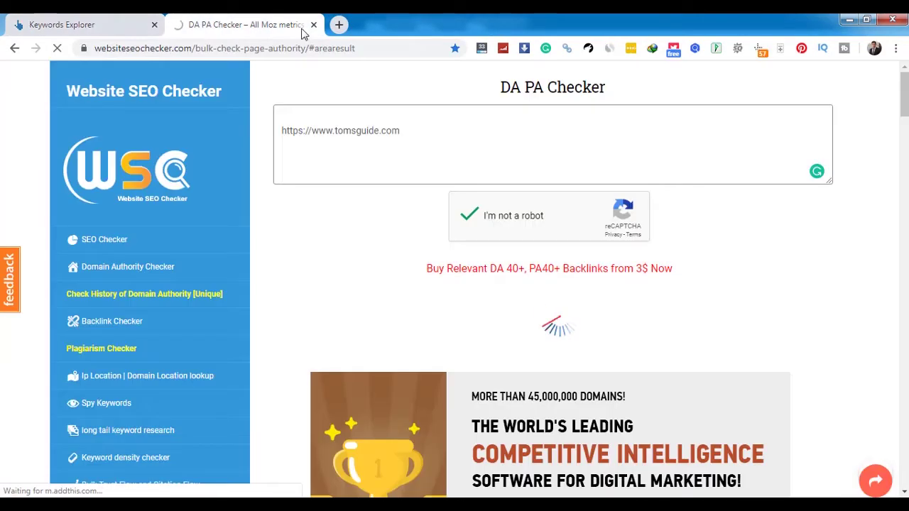
{"action": "left_click", "coordinate": [338, 25]}
{"action": "left_click", "coordinate": [81, 24]}
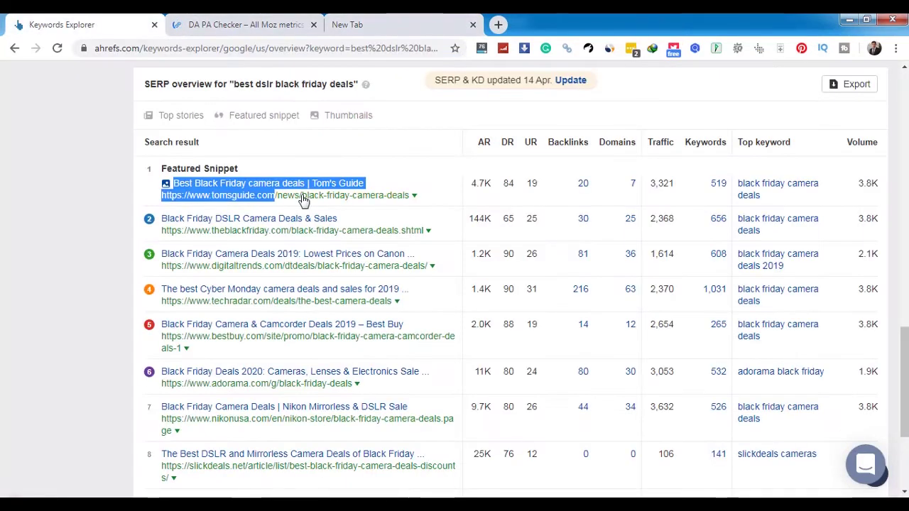
{"action": "right_click", "coordinate": [284, 186]}
{"action": "left_click", "coordinate": [305, 191]}
{"action": "left_click", "coordinate": [249, 24]}
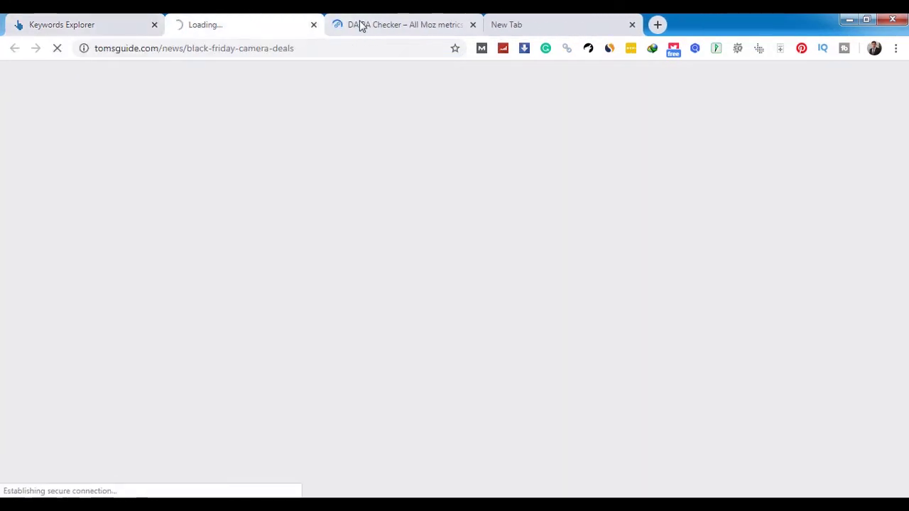
Compare the DA and PA results for Tom's Guide with its DR and UR in the Ahrefs SERP overview
{"action": "left_click", "coordinate": [376, 20]}
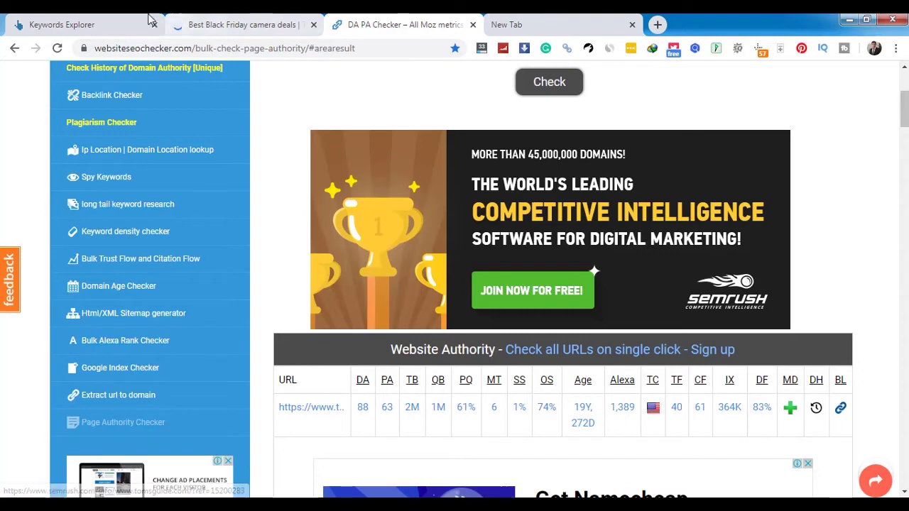
{"action": "left_click", "coordinate": [62, 24]}
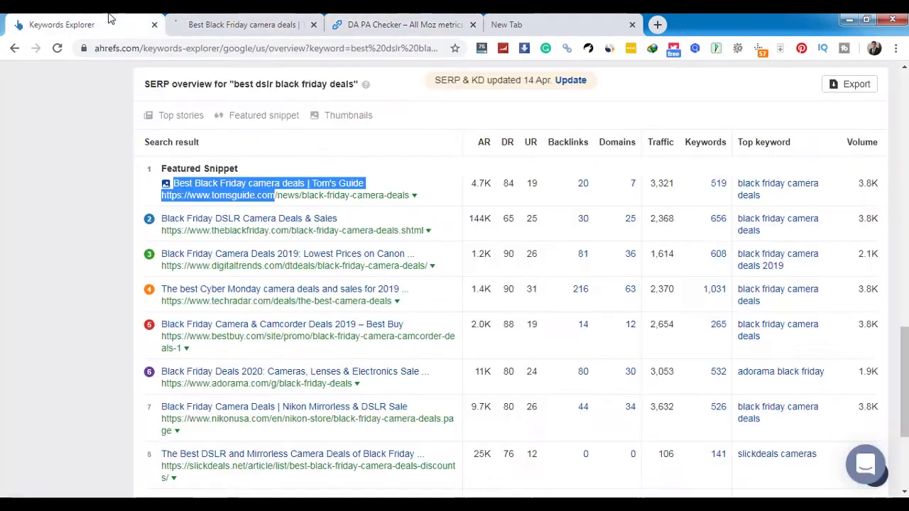
{"action": "double_click", "coordinate": [508, 183]}
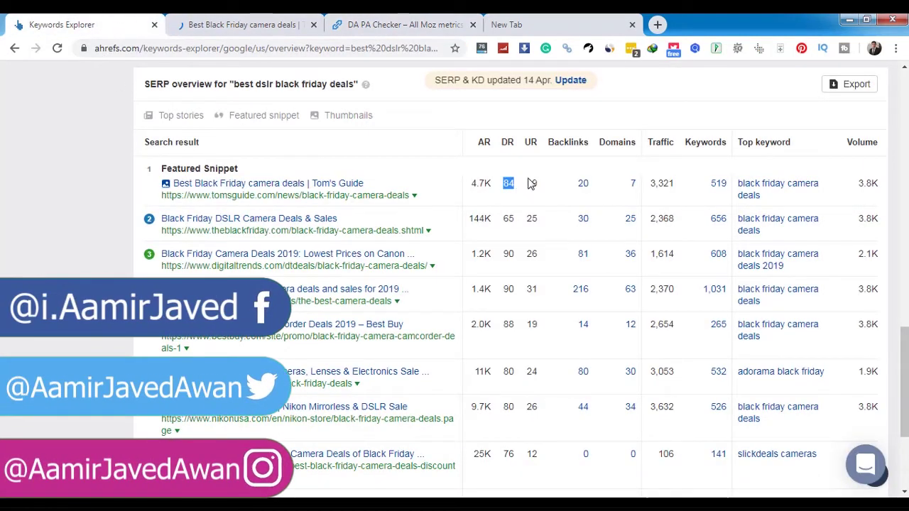
{"action": "double_click", "coordinate": [531, 183]}
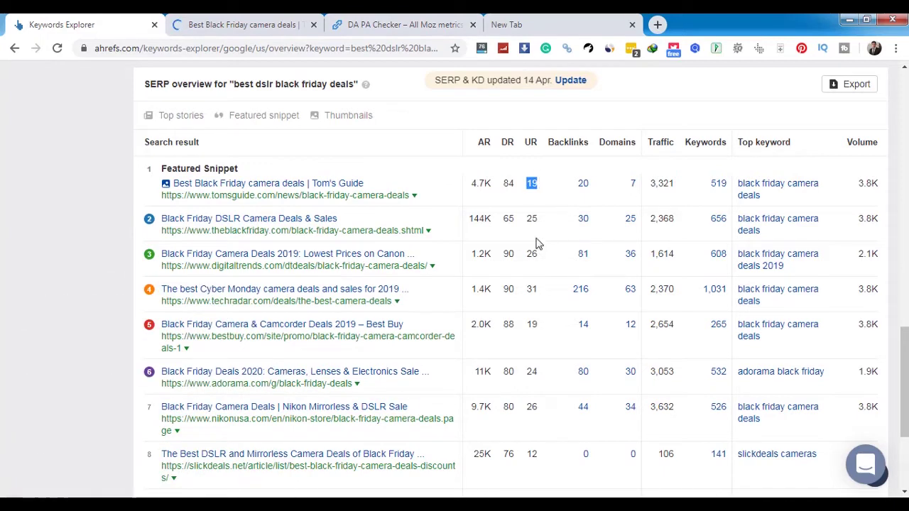
{"action": "left_click", "coordinate": [387, 20]}
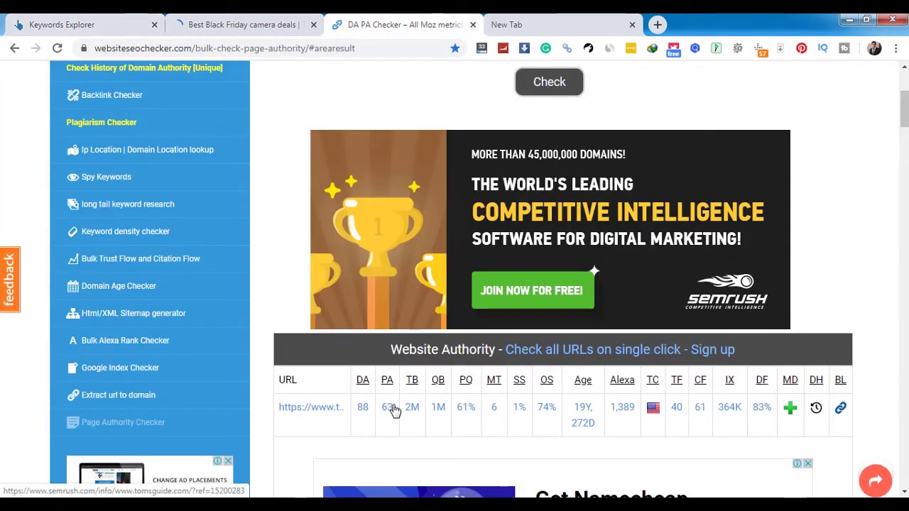
{"action": "left_click", "coordinate": [89, 21]}
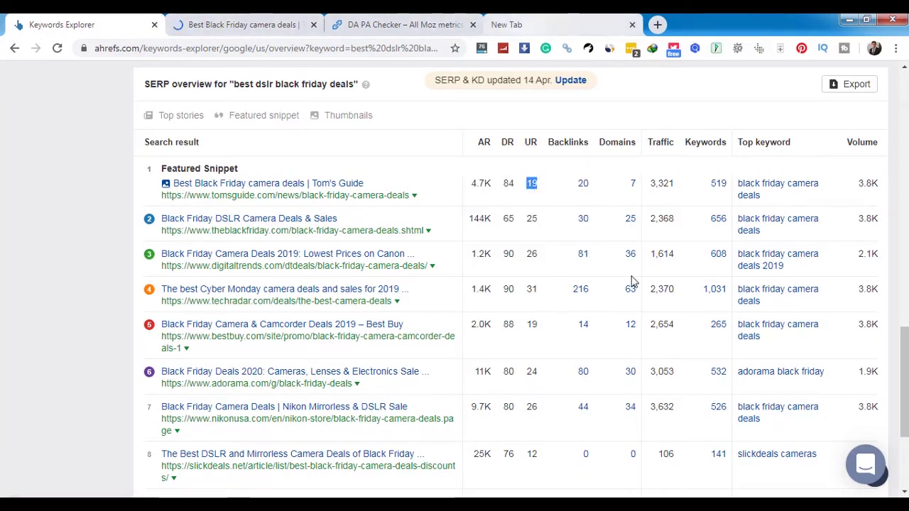
{"action": "mouse_move", "coordinate": [509, 145]}
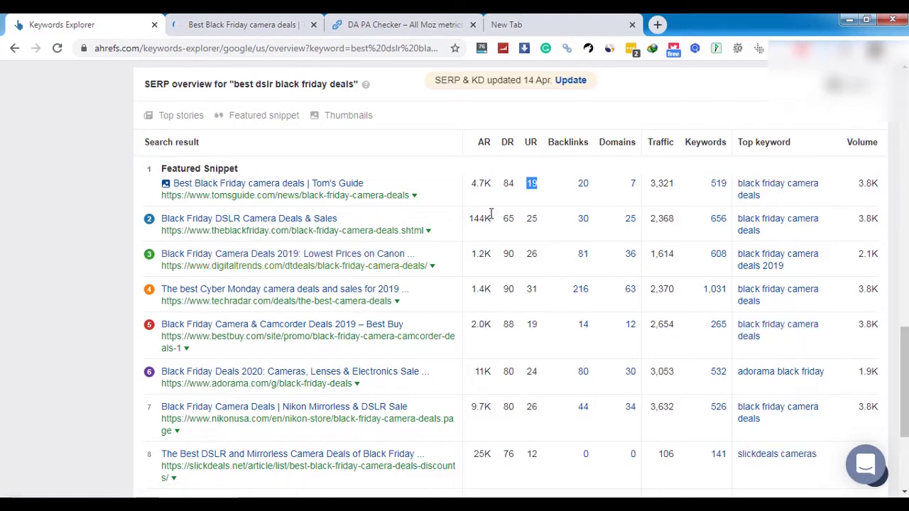
Run a United States keyword search for "dslr" and check its keyword difficulty and search volume
{"action": "scroll", "coordinate": [490, 213], "scroll_direction": "up", "scroll_amount": 15}
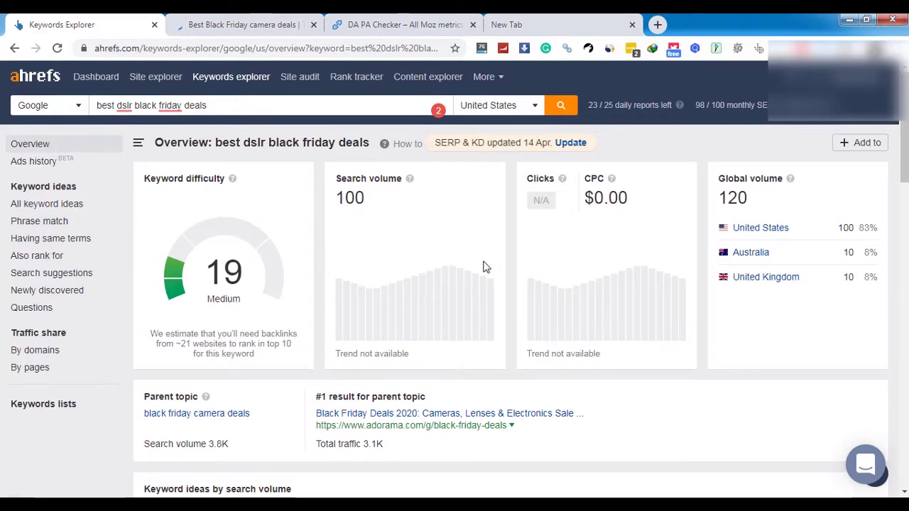
{"action": "triple_click", "coordinate": [231, 108]}
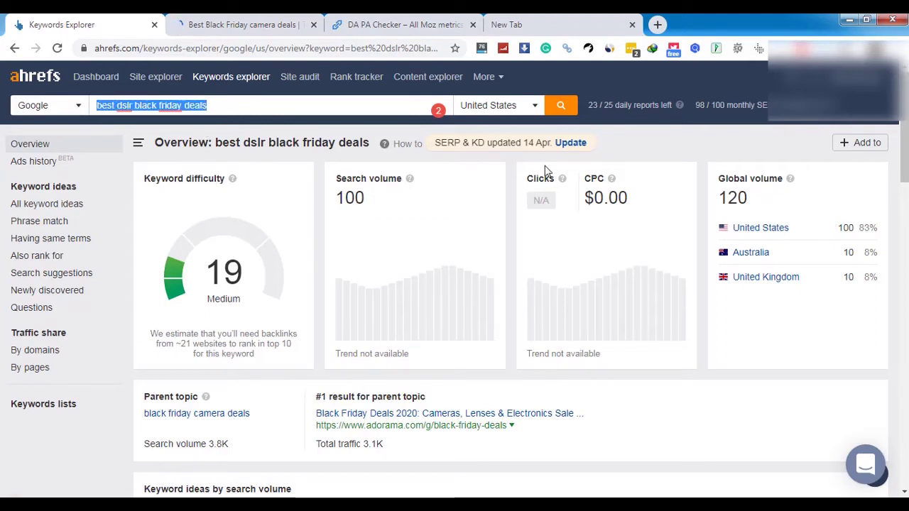
{"action": "type", "text": "b"}
{"action": "type", "text": "ds"}
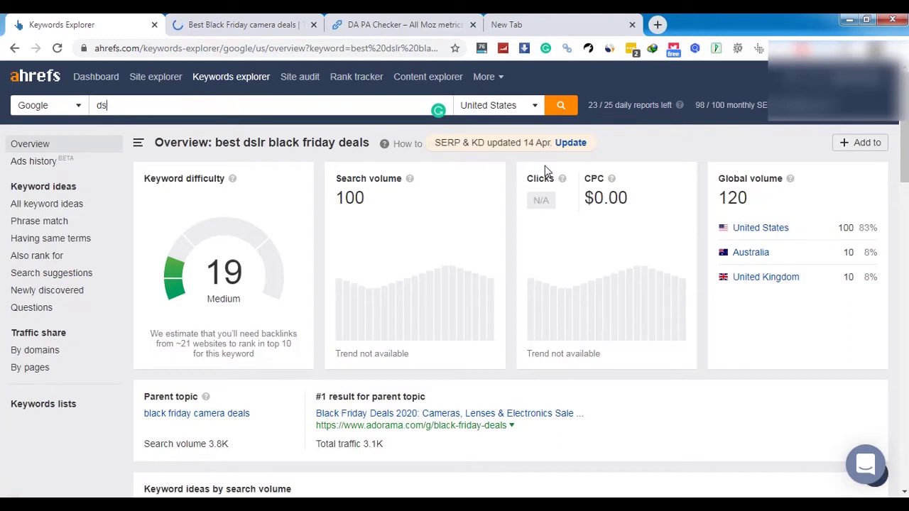
{"action": "type", "text": "lr"}
{"action": "key", "text": "Return"}
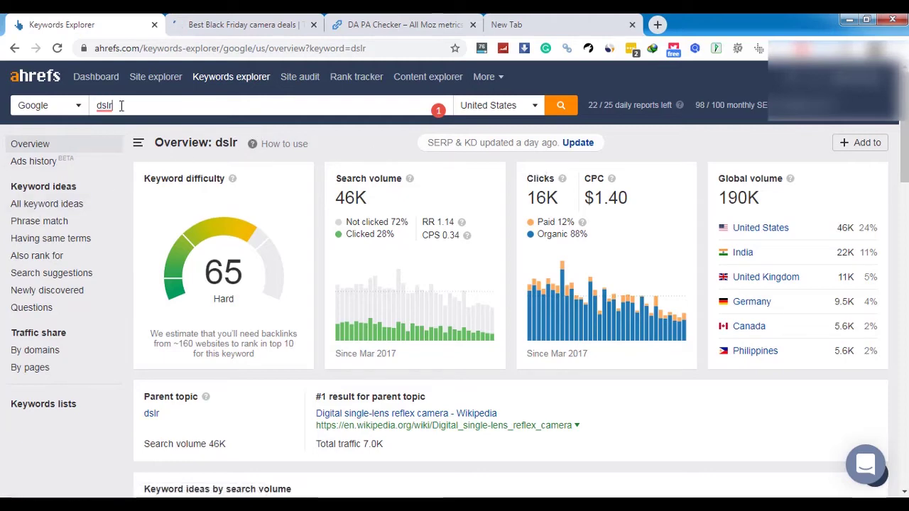
{"action": "left_click_drag", "start_coordinate": [194, 267], "coordinate": [257, 267]}
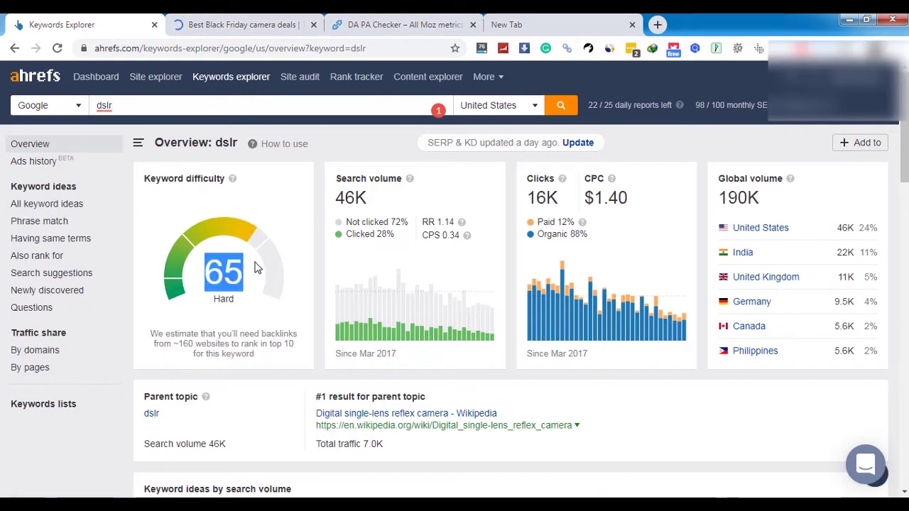
{"action": "left_click_drag", "start_coordinate": [328, 192], "coordinate": [373, 201]}
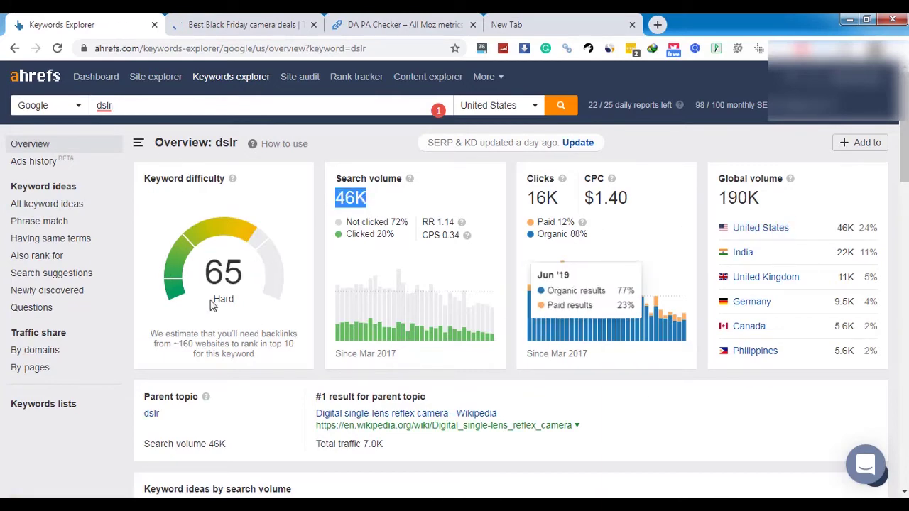
{"action": "left_click_drag", "start_coordinate": [200, 279], "coordinate": [244, 273]}
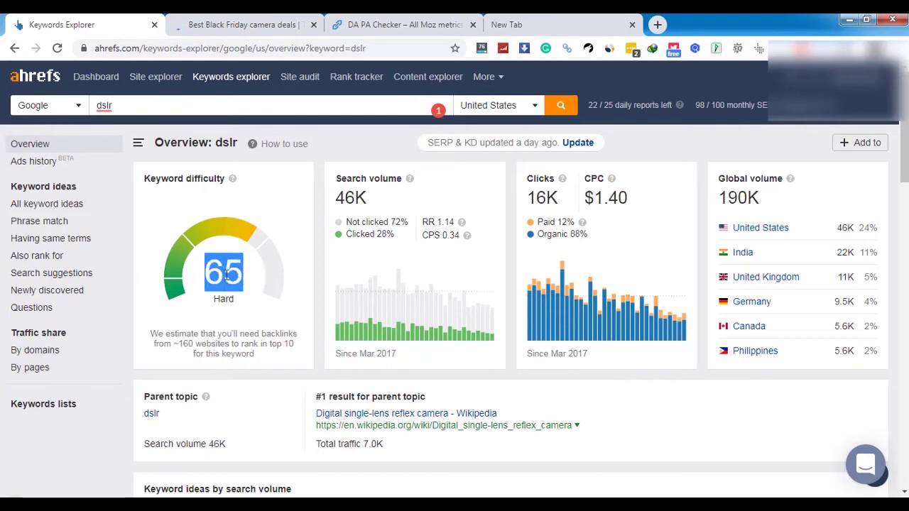
Open all keyword ideas for "dslr" and look over the number of keywords and their KD scores
{"action": "left_click", "coordinate": [53, 207]}
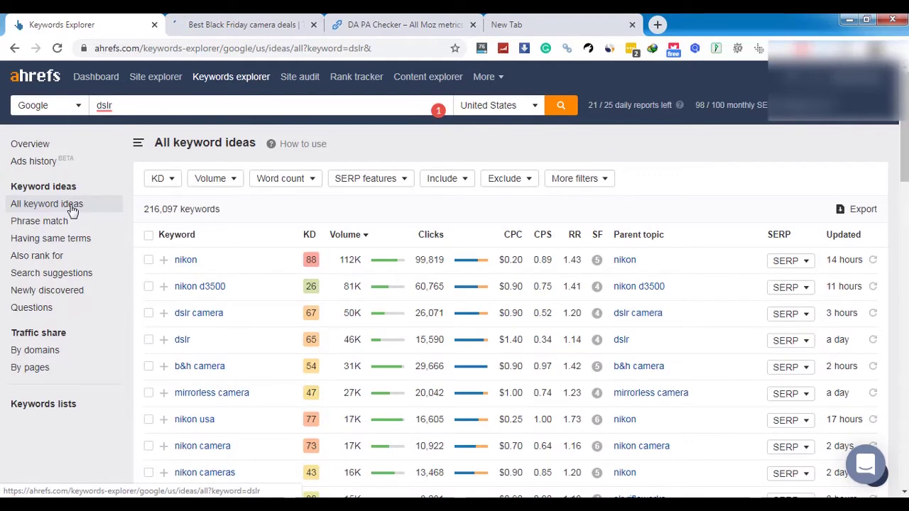
{"action": "left_click", "coordinate": [169, 181]}
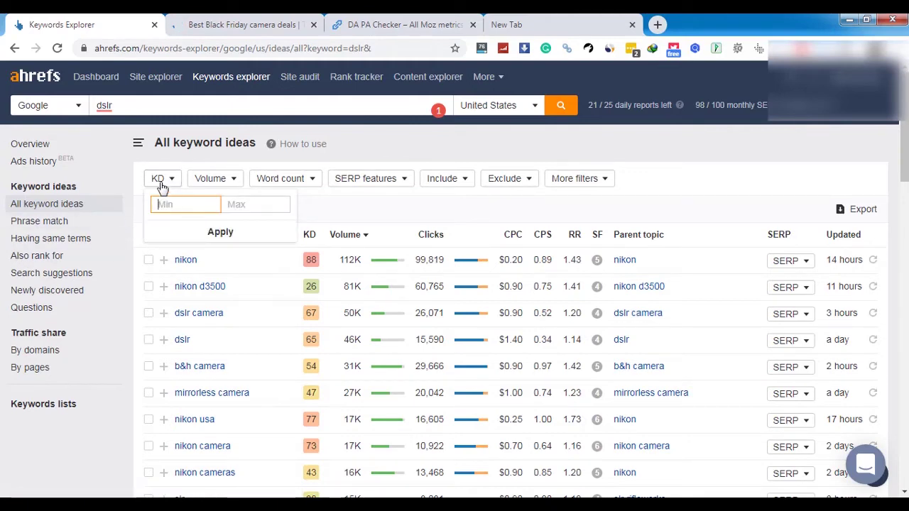
{"action": "left_click", "coordinate": [423, 219]}
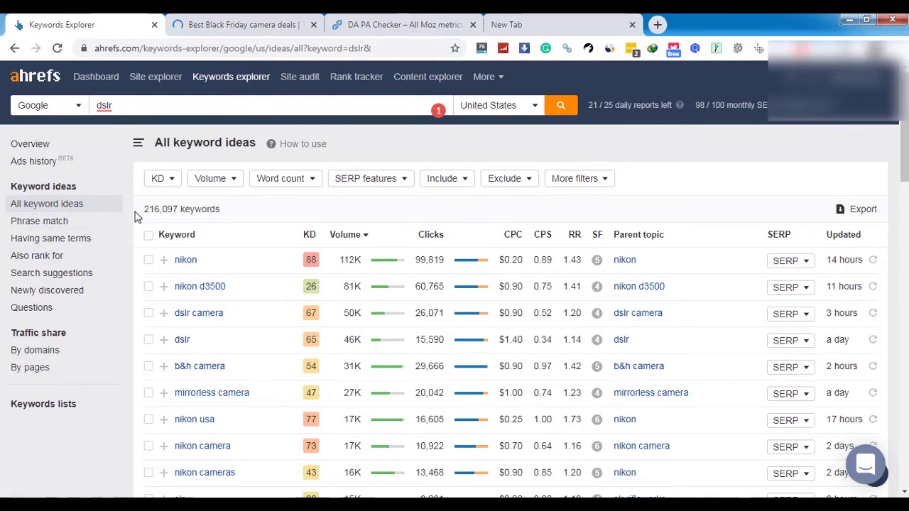
{"action": "left_click_drag", "start_coordinate": [146, 214], "coordinate": [227, 211]}
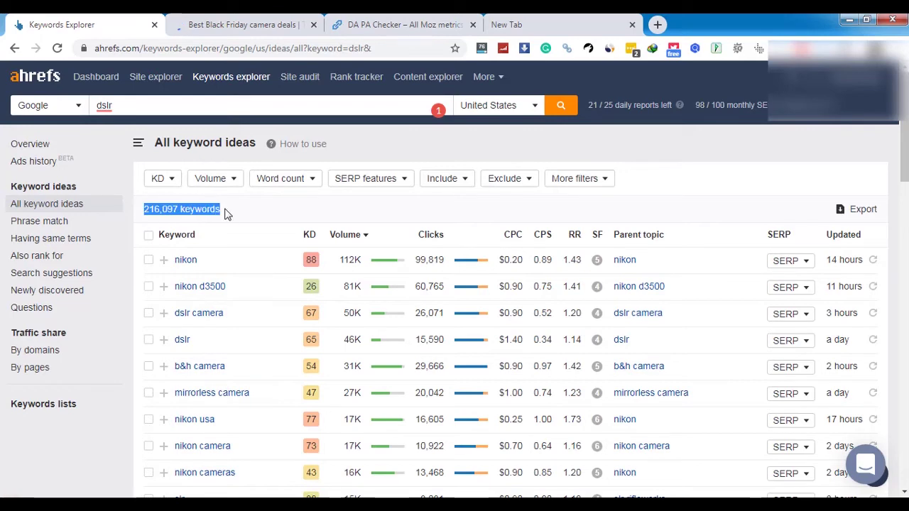
{"action": "scroll", "coordinate": [261, 365], "scroll_direction": "down", "scroll_amount": 4}
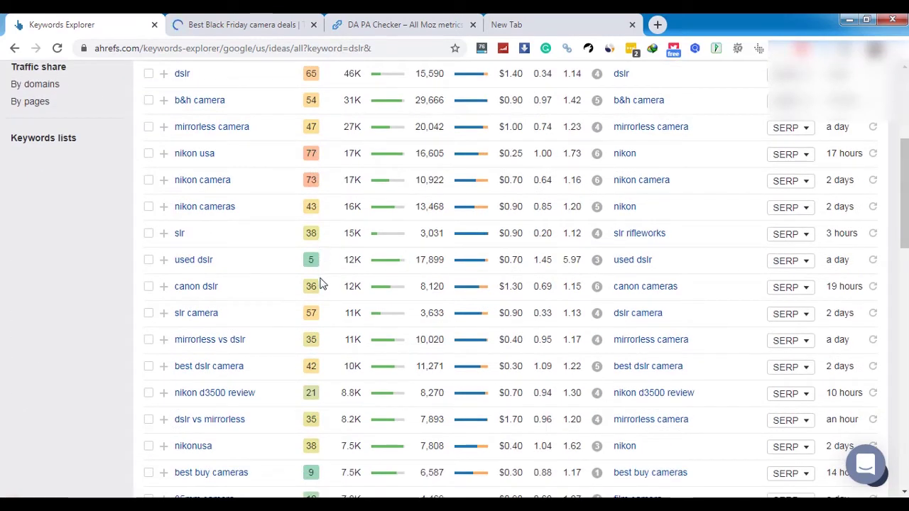
{"action": "scroll", "coordinate": [316, 267], "scroll_direction": "down", "scroll_amount": 2}
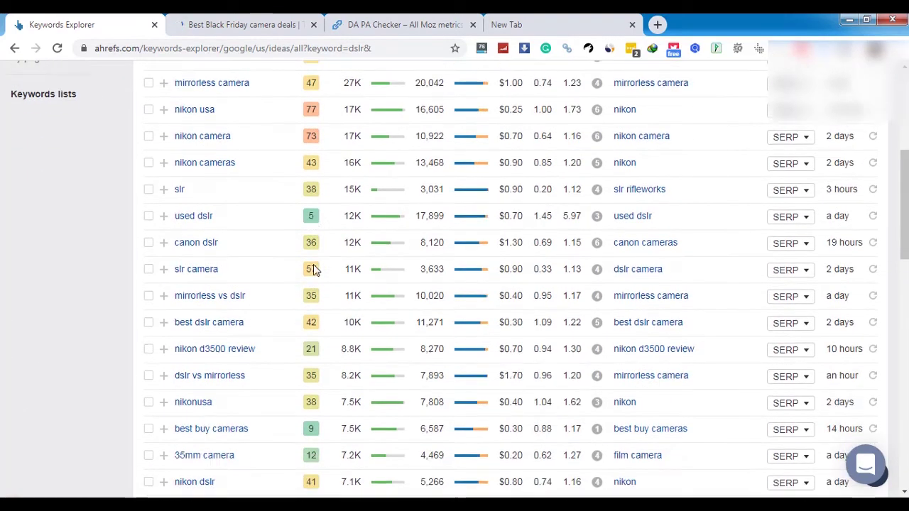
{"action": "scroll", "coordinate": [315, 395], "scroll_direction": "up", "scroll_amount": 6}
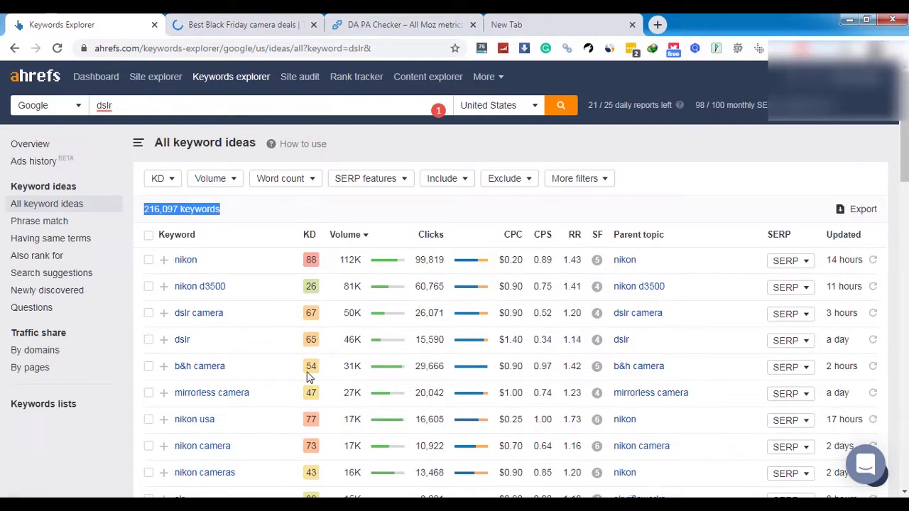
Filter the "dslr" keyword ideas to a maximum keyword difficulty of 20
{"action": "left_click", "coordinate": [161, 179]}
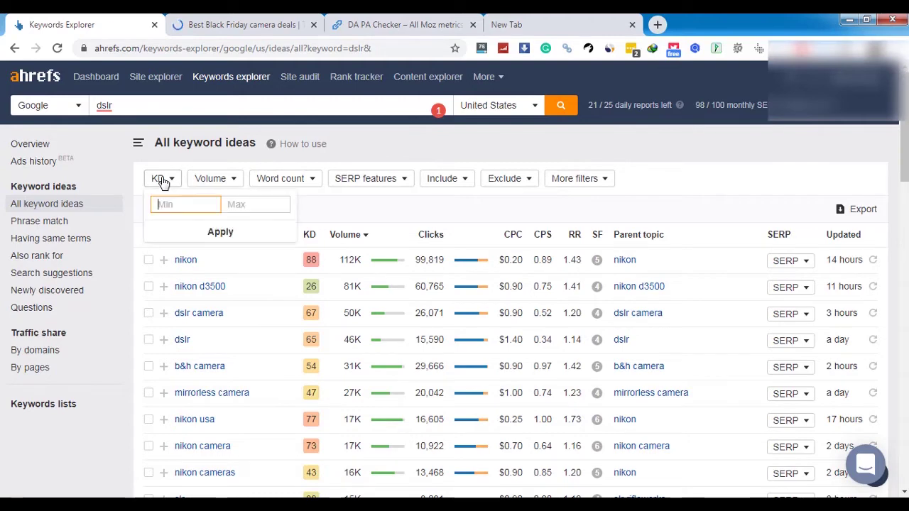
{"action": "left_click", "coordinate": [246, 205]}
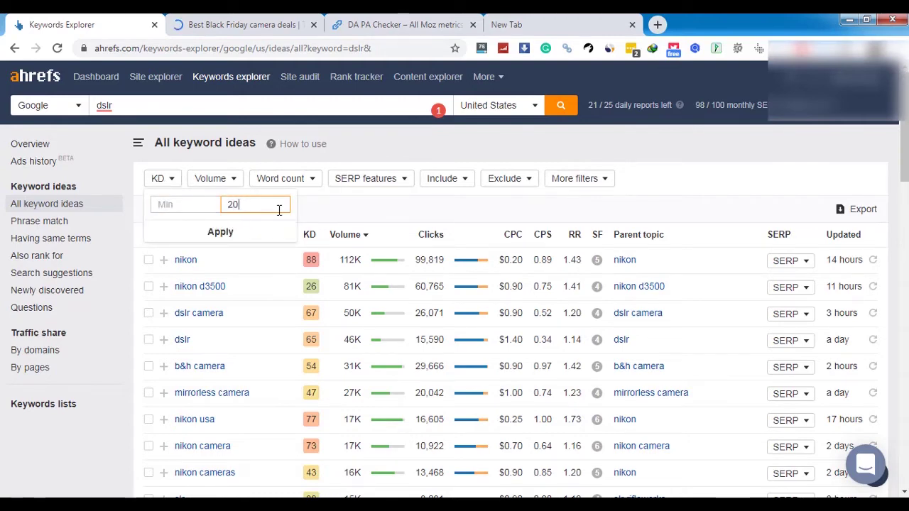
{"action": "left_click", "coordinate": [229, 240]}
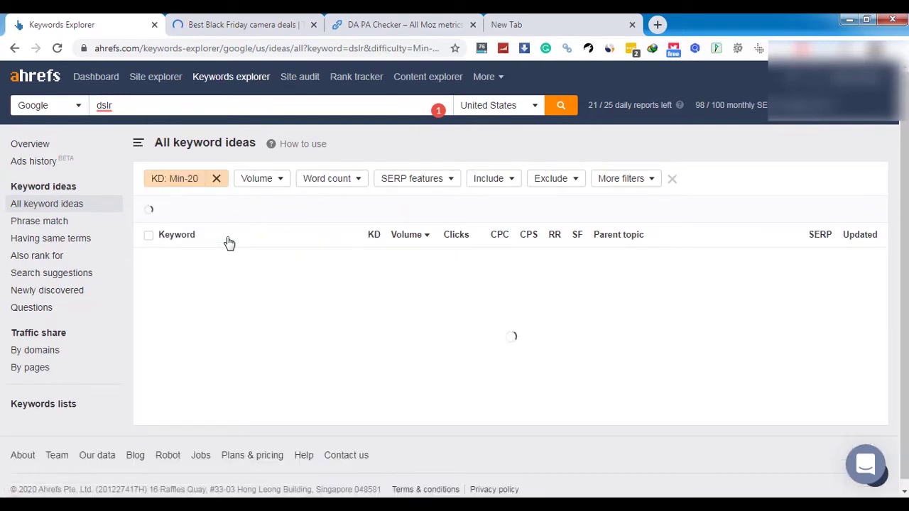
Look through the low-difficulty "dslr" keyword ideas, checking the keyword count, KD scores and search volumes
{"action": "left_click_drag", "start_coordinate": [210, 209], "coordinate": [144, 210]}
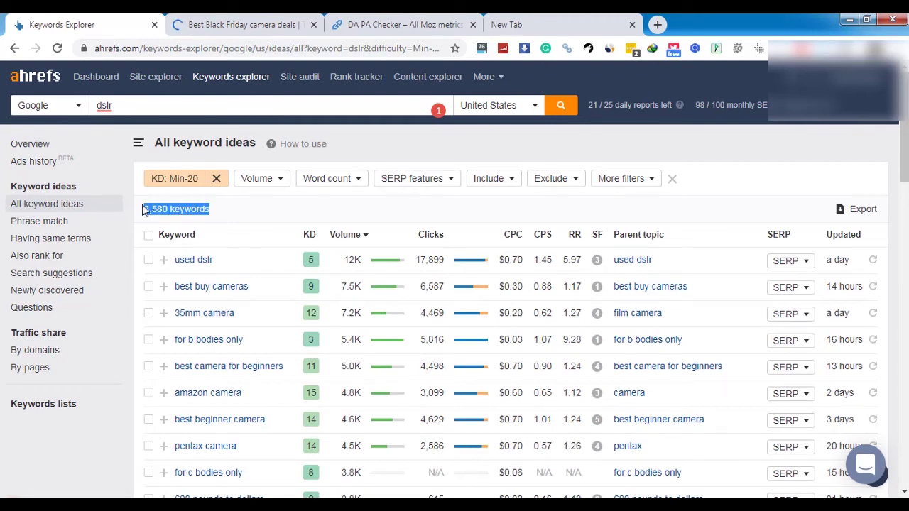
{"action": "left_click", "coordinate": [194, 206]}
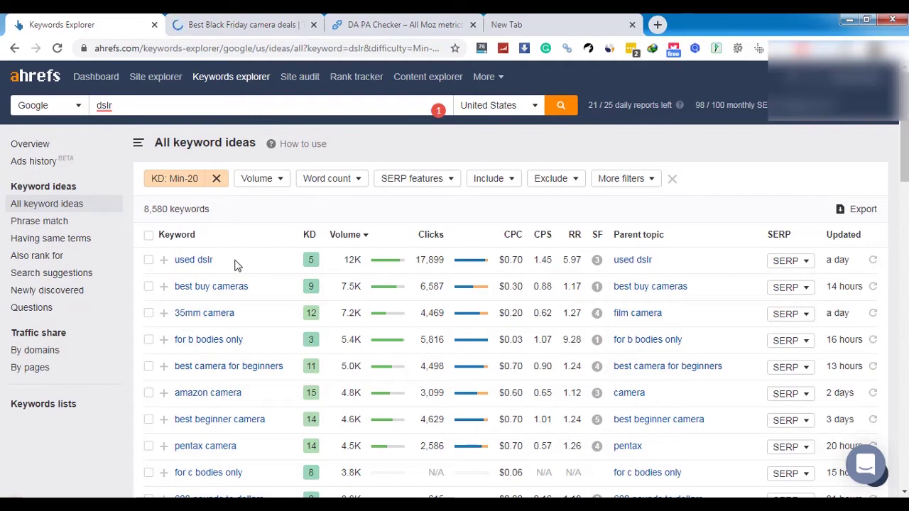
{"action": "scroll", "coordinate": [210, 327], "scroll_direction": "down", "scroll_amount": 2}
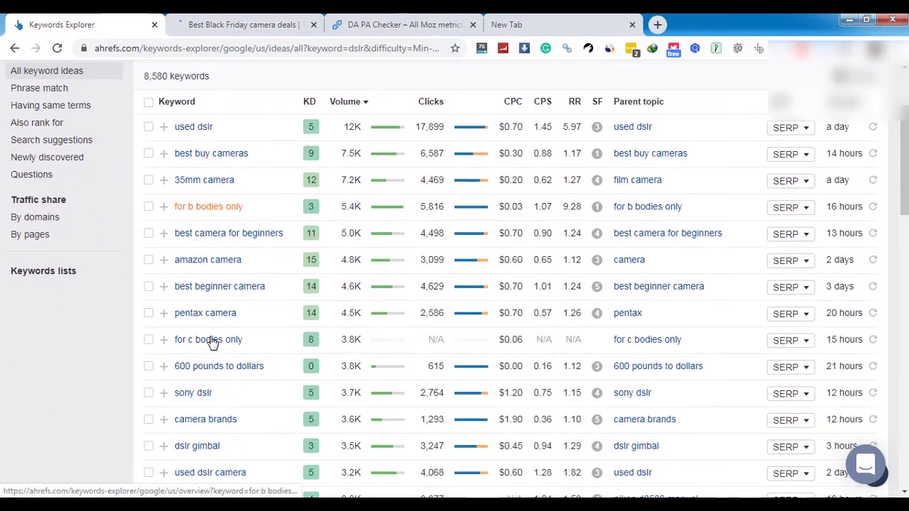
{"action": "scroll", "coordinate": [223, 351], "scroll_direction": "down", "scroll_amount": 2}
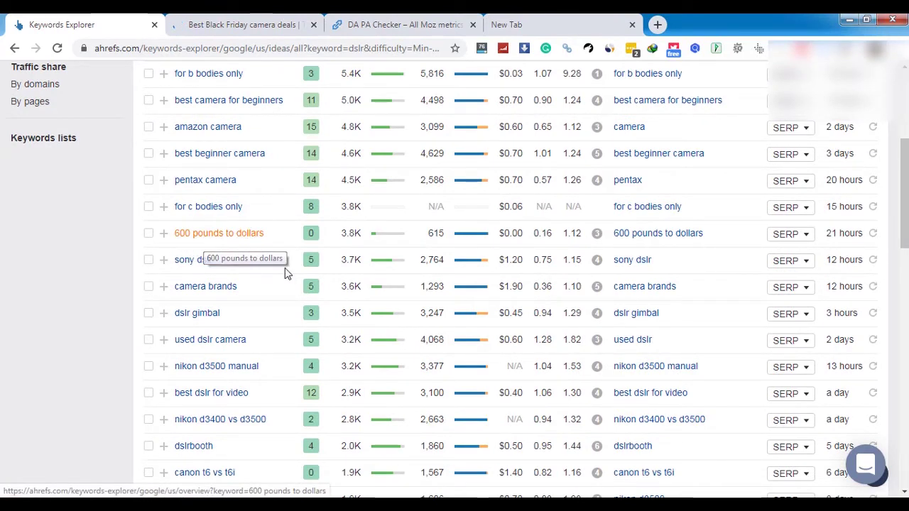
{"action": "scroll", "coordinate": [281, 260], "scroll_direction": "down", "scroll_amount": 3}
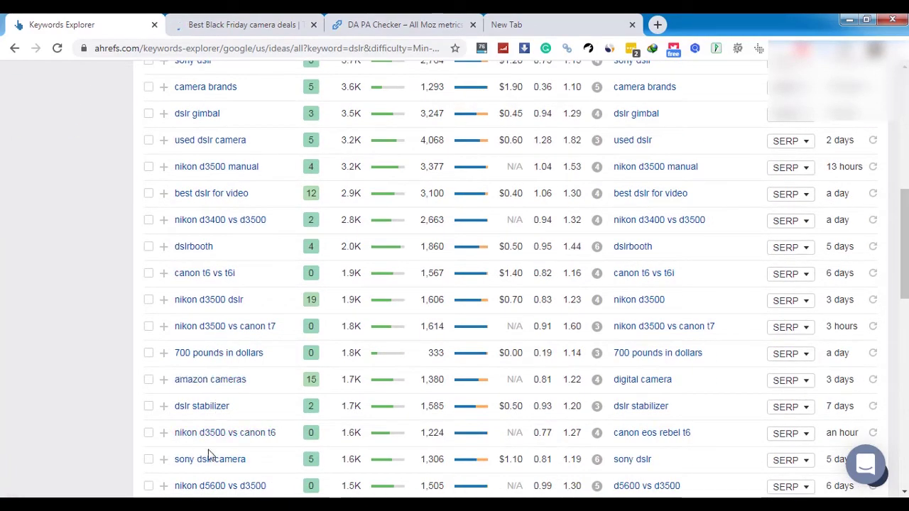
{"action": "scroll", "coordinate": [259, 271], "scroll_direction": "up", "scroll_amount": 1}
{"action": "scroll", "coordinate": [259, 271], "scroll_direction": "up", "scroll_amount": 7}
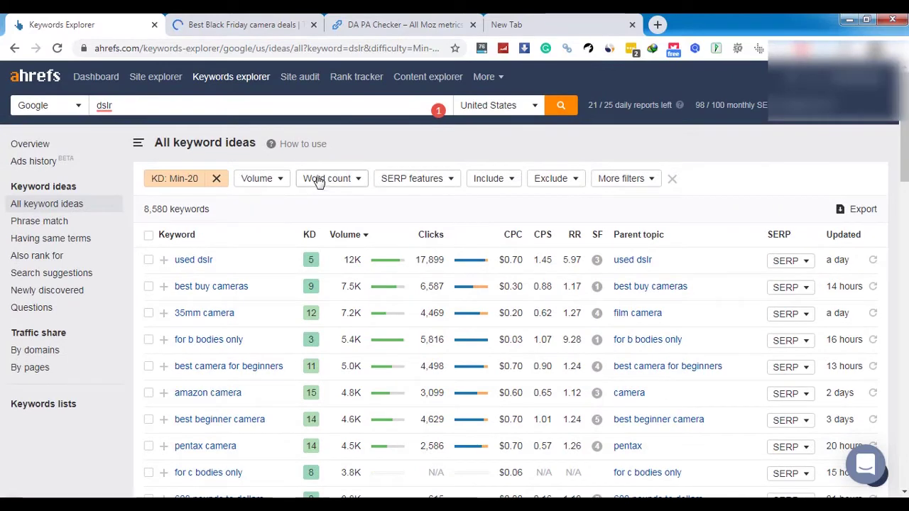
Limit the filtered keyword ideas to a maximum search volume of 300
{"action": "left_click", "coordinate": [268, 183]}
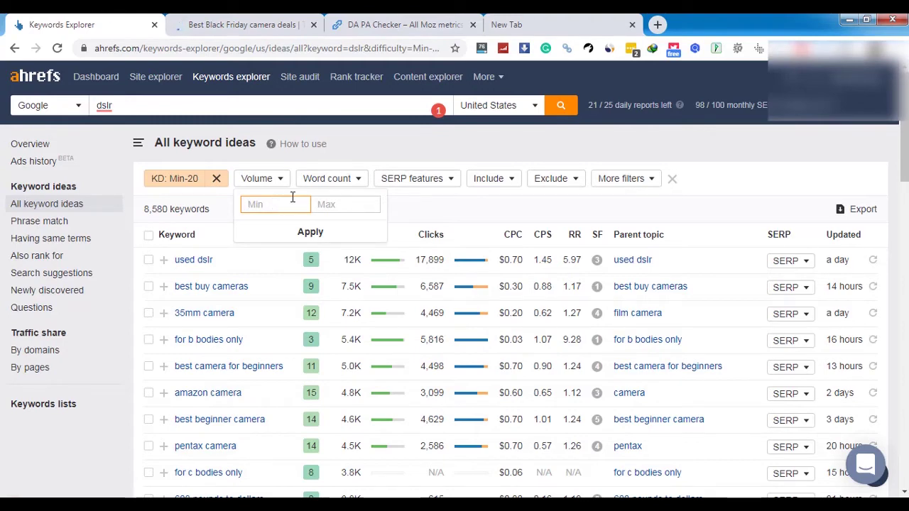
{"action": "left_click", "coordinate": [341, 208]}
{"action": "type", "text": "250"}
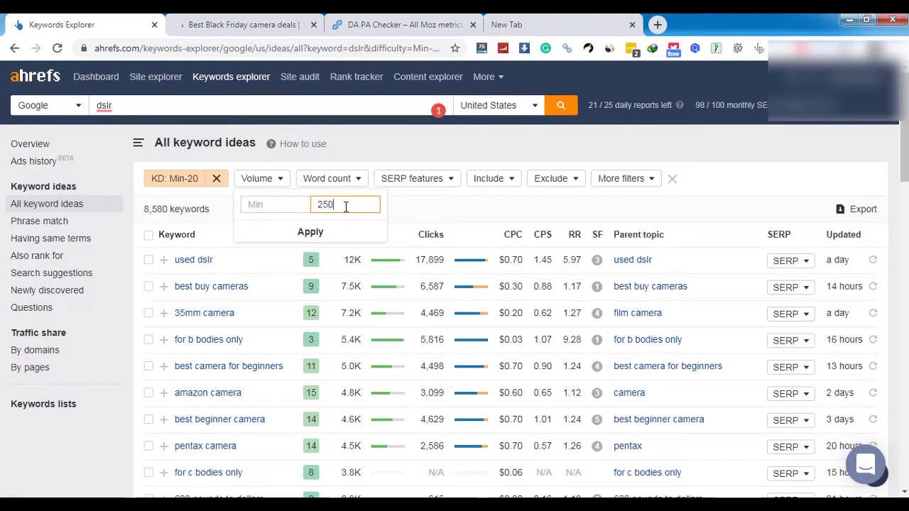
{"action": "double_click", "coordinate": [331, 204]}
{"action": "type", "text": "300"}
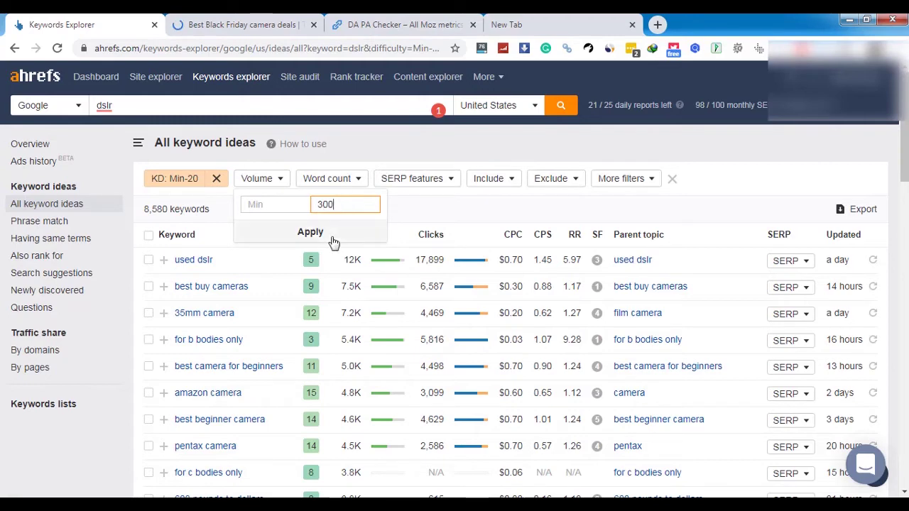
{"action": "left_click", "coordinate": [333, 240]}
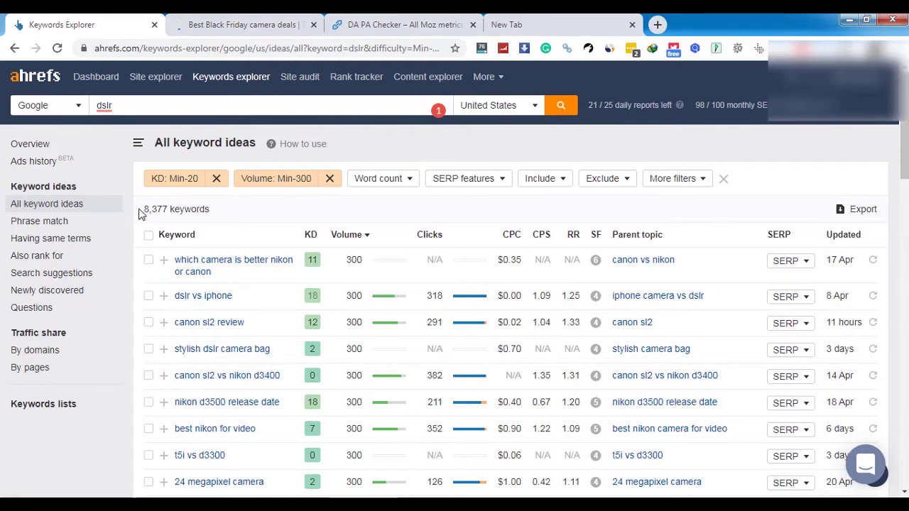
Review the keyword ideas remaining under both the difficulty and volume filters, and check the word count filter without applying it
{"action": "left_click_drag", "start_coordinate": [145, 209], "coordinate": [162, 209]}
{"action": "scroll", "coordinate": [345, 380], "scroll_direction": "down", "scroll_amount": 2}
{"action": "scroll", "coordinate": [355, 334], "scroll_direction": "down", "scroll_amount": 4}
{"action": "scroll", "coordinate": [362, 351], "scroll_direction": "up", "scroll_amount": 4}
{"action": "scroll", "coordinate": [364, 344], "scroll_direction": "up", "scroll_amount": 2}
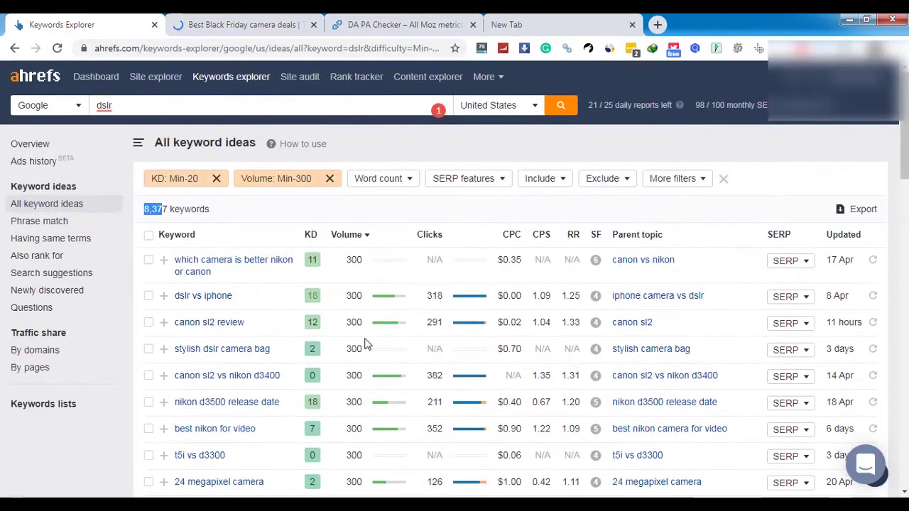
{"action": "left_click", "coordinate": [381, 180]}
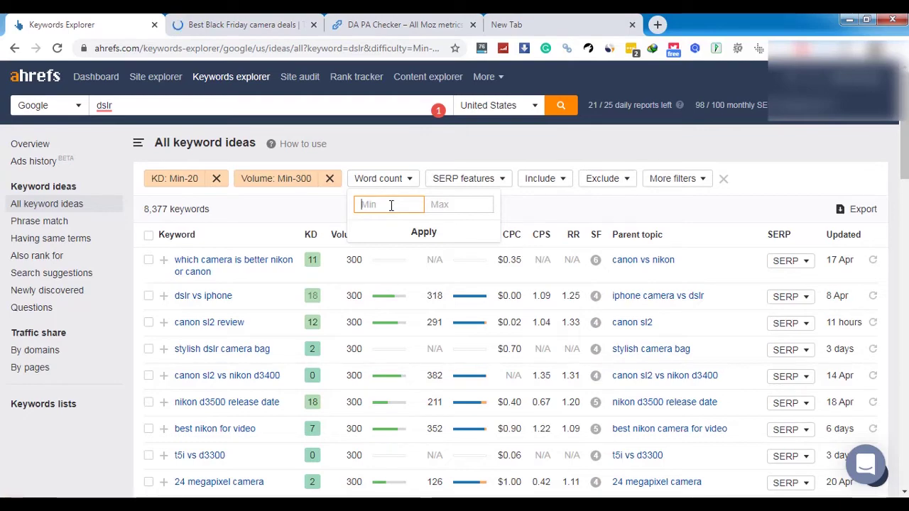
{"action": "left_click", "coordinate": [270, 200]}
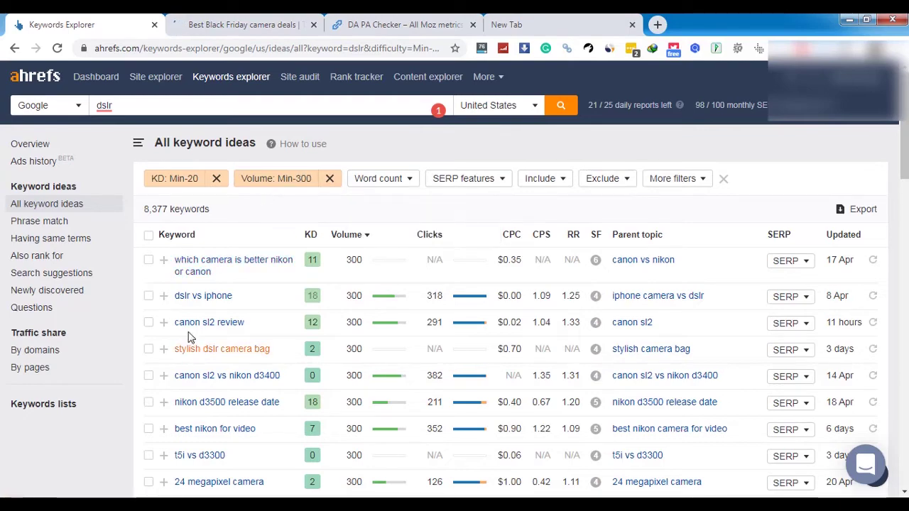
Expand the SERP overview for the keyword "what is slr" and examine the DR and UR of its ranking pages
{"action": "scroll", "coordinate": [294, 378], "scroll_direction": "down", "scroll_amount": 5}
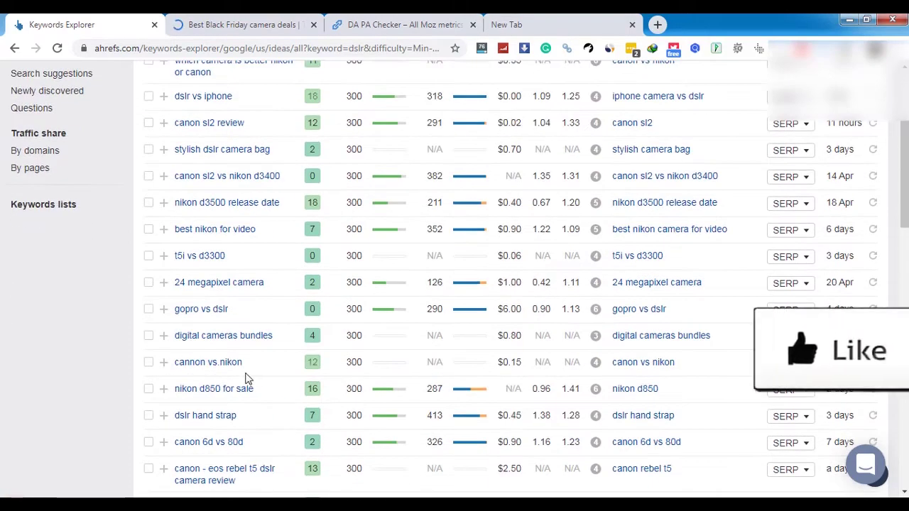
{"action": "scroll", "coordinate": [181, 369], "scroll_direction": "down", "scroll_amount": 1}
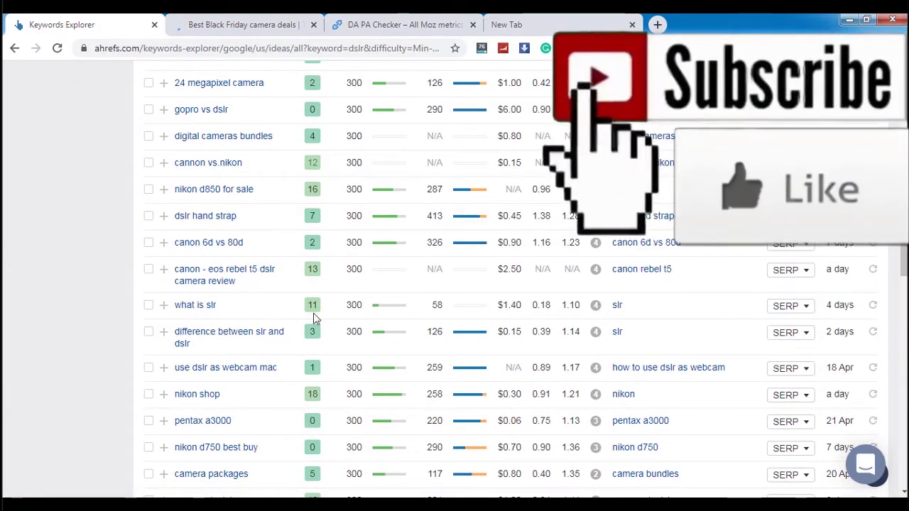
{"action": "left_click", "coordinate": [807, 311]}
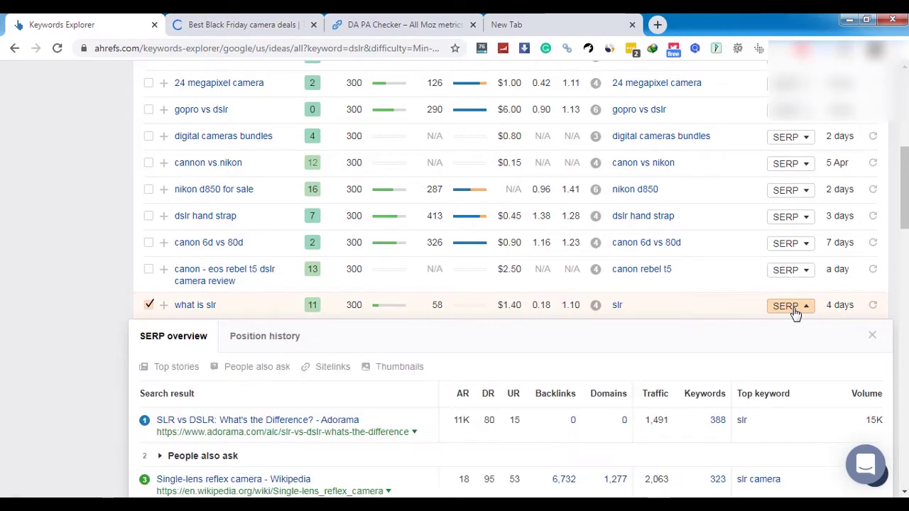
{"action": "scroll", "coordinate": [397, 384], "scroll_direction": "down", "scroll_amount": 3}
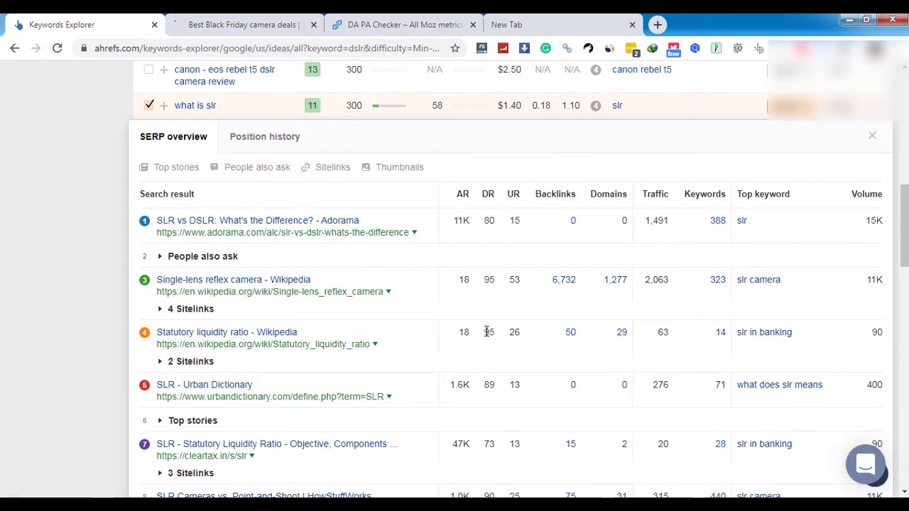
{"action": "scroll", "coordinate": [514, 416], "scroll_direction": "down", "scroll_amount": 2}
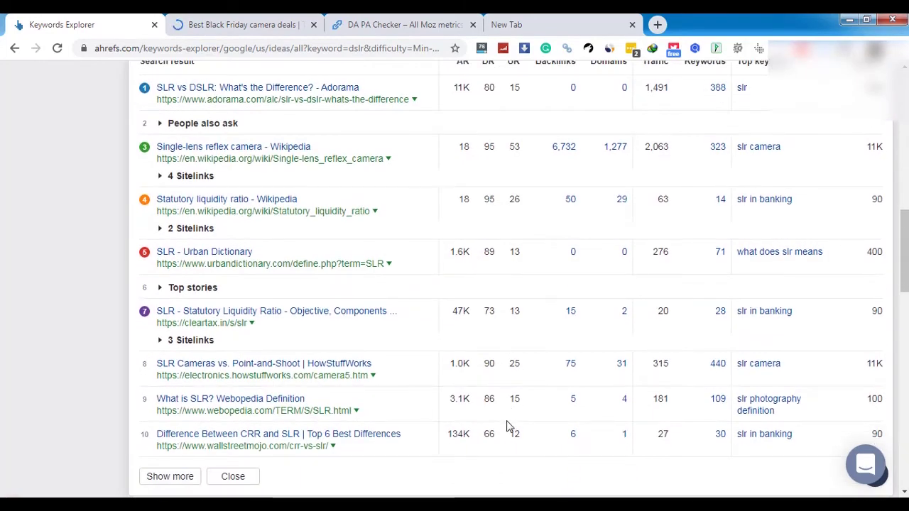
Recheck the KD of "what is slr" against its ranking pages and collapse its SERP overview
{"action": "scroll", "coordinate": [495, 386], "scroll_direction": "up", "scroll_amount": 3}
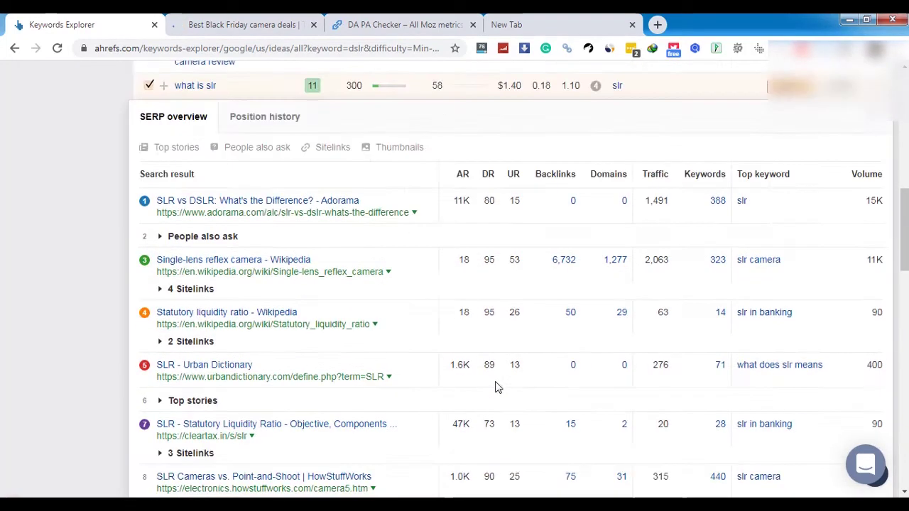
{"action": "left_click_drag", "start_coordinate": [309, 173], "coordinate": [324, 176]}
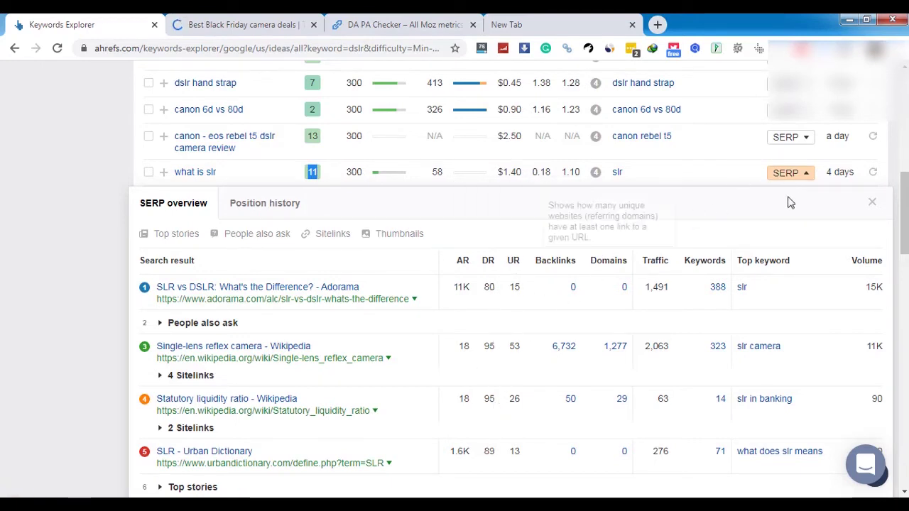
{"action": "left_click", "coordinate": [801, 173]}
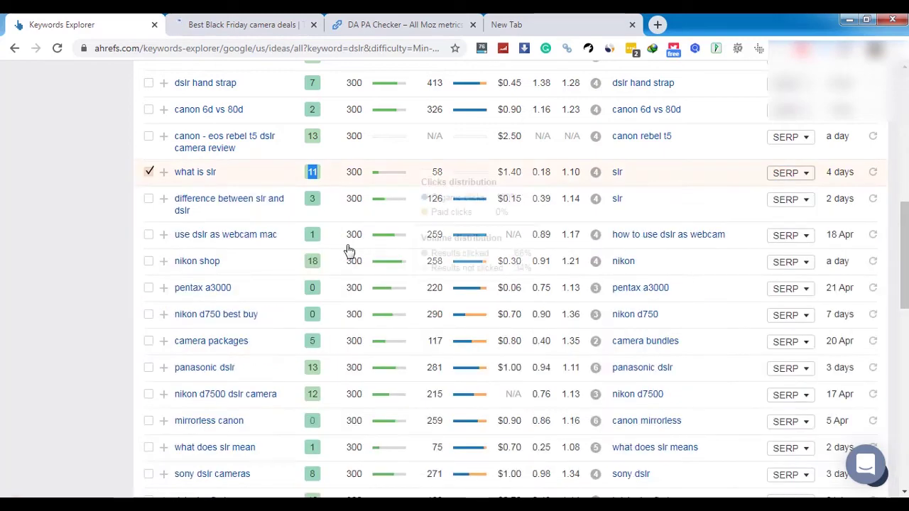
Expand the SERP overview for the keyword "gopro vs dslr" and examine the DR and UR of its ranking pages
{"action": "scroll", "coordinate": [375, 274], "scroll_direction": "up", "scroll_amount": 4}
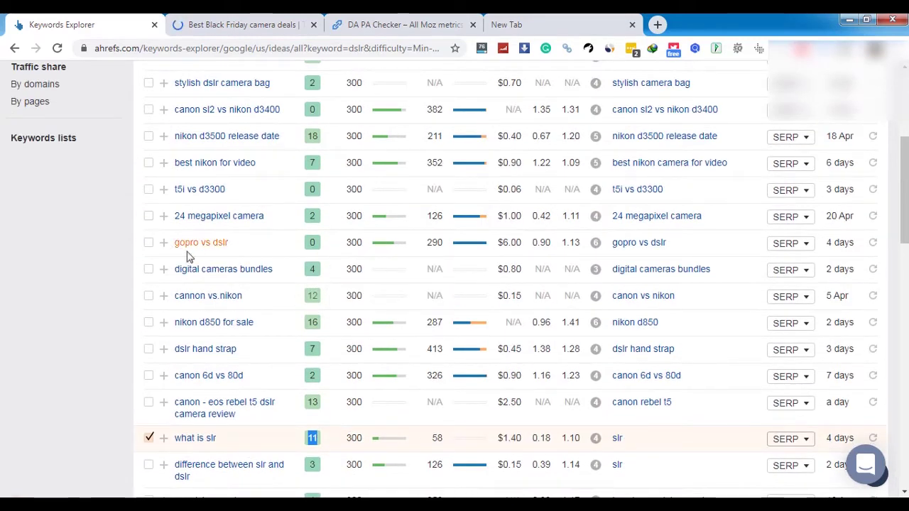
{"action": "left_click", "coordinate": [803, 242]}
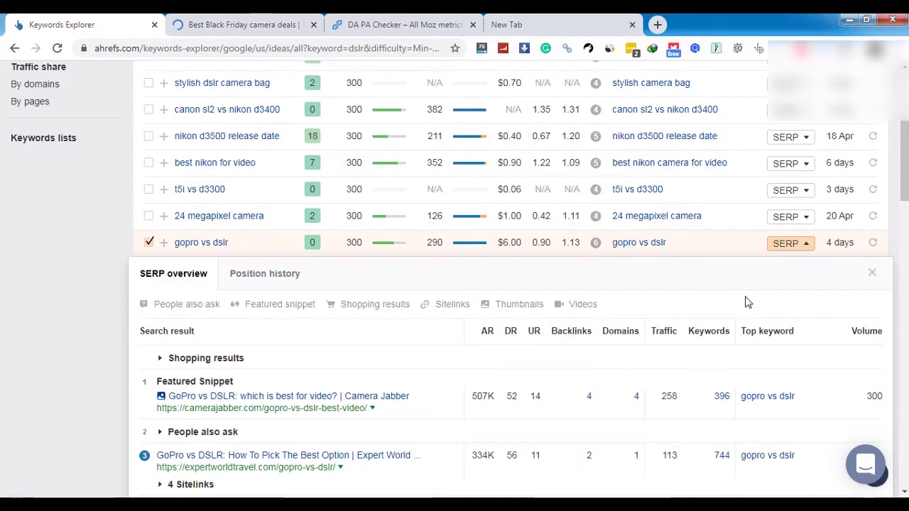
{"action": "scroll", "coordinate": [747, 301], "scroll_direction": "down", "scroll_amount": 1}
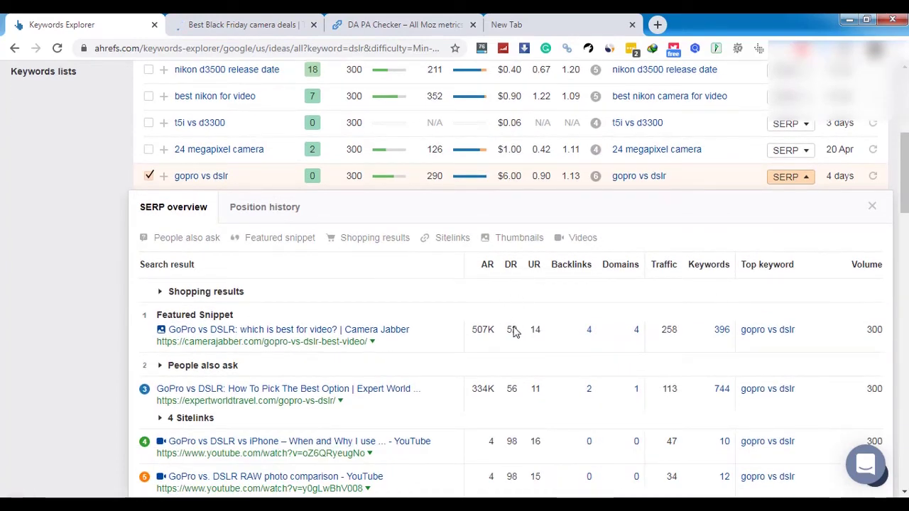
{"action": "scroll", "coordinate": [515, 386], "scroll_direction": "down", "scroll_amount": 2}
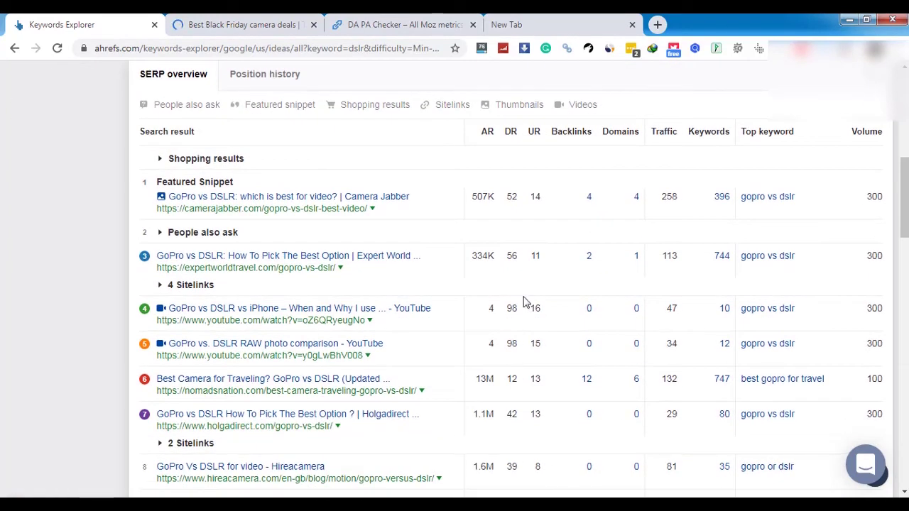
{"action": "scroll", "coordinate": [516, 378], "scroll_direction": "down", "scroll_amount": 1}
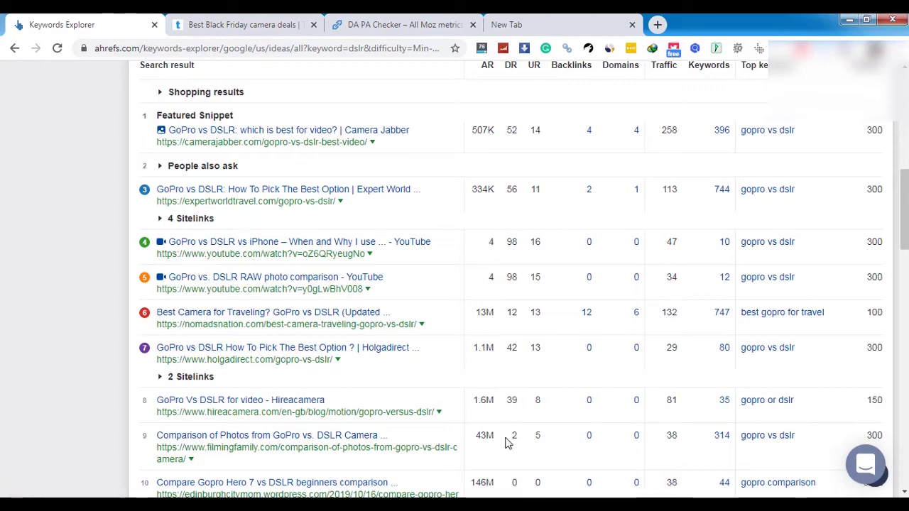
{"action": "scroll", "coordinate": [517, 432], "scroll_direction": "down", "scroll_amount": 1}
{"action": "left_click", "coordinate": [522, 416]}
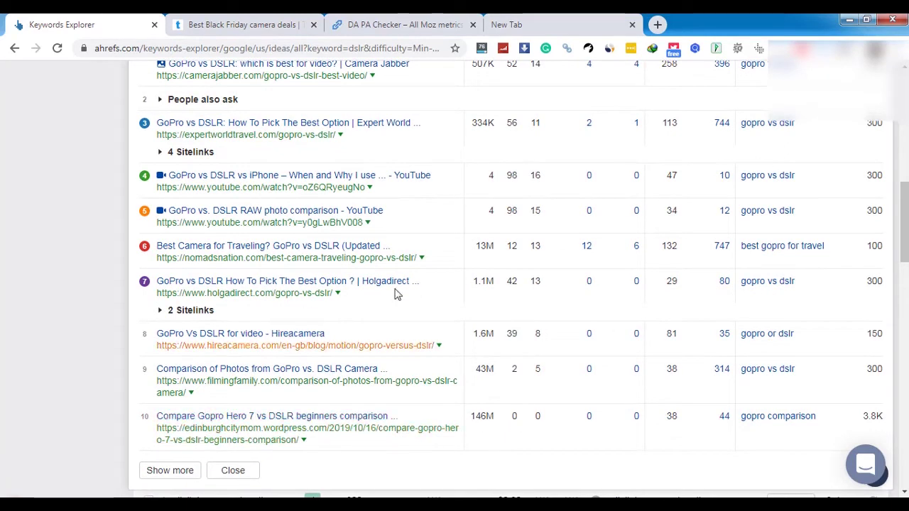
Open the Site Explorer overview of the ninth-ranked filmingfamily.com page in a separate tab and switch to it
{"action": "right_click", "coordinate": [227, 385]}
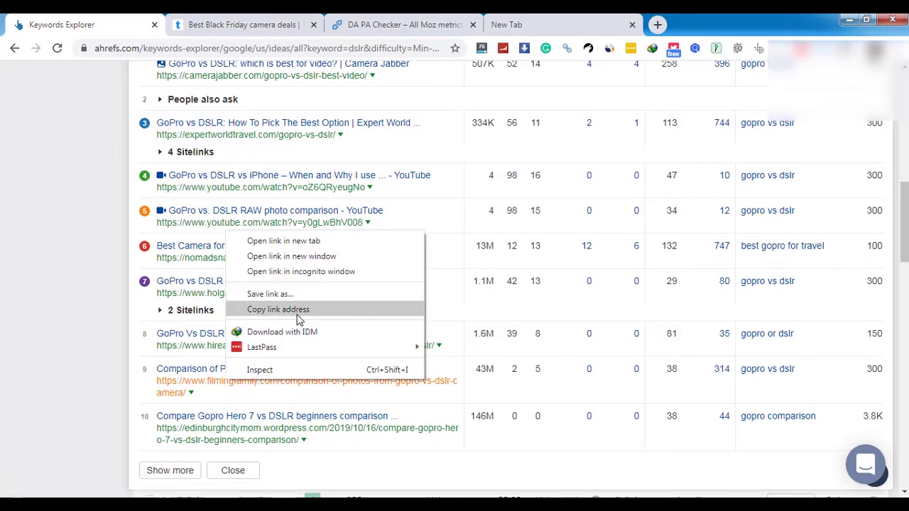
{"action": "left_click", "coordinate": [299, 310]}
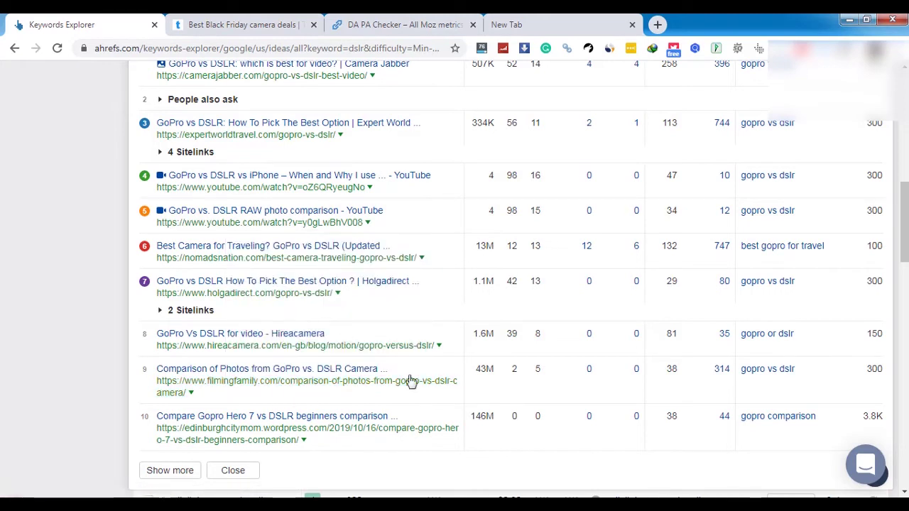
{"action": "left_click", "coordinate": [191, 393]}
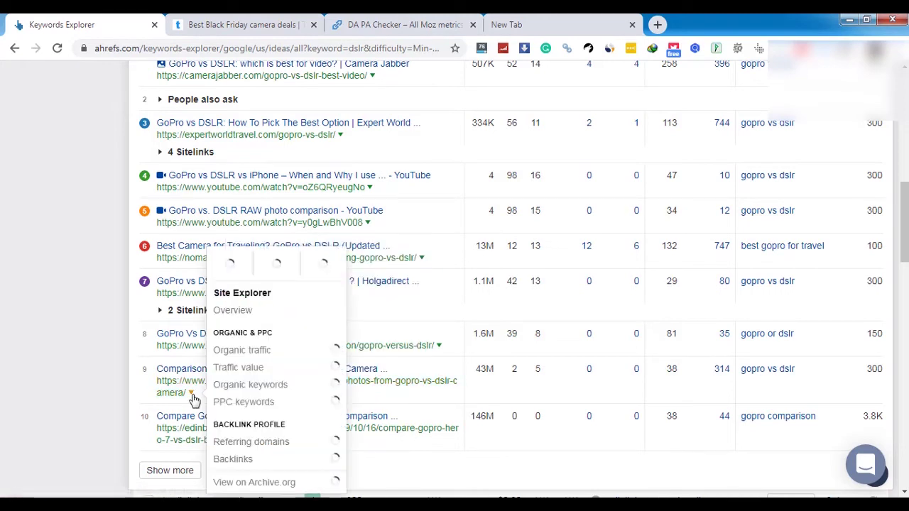
{"action": "right_click", "coordinate": [229, 316]}
{"action": "left_click", "coordinate": [263, 321]}
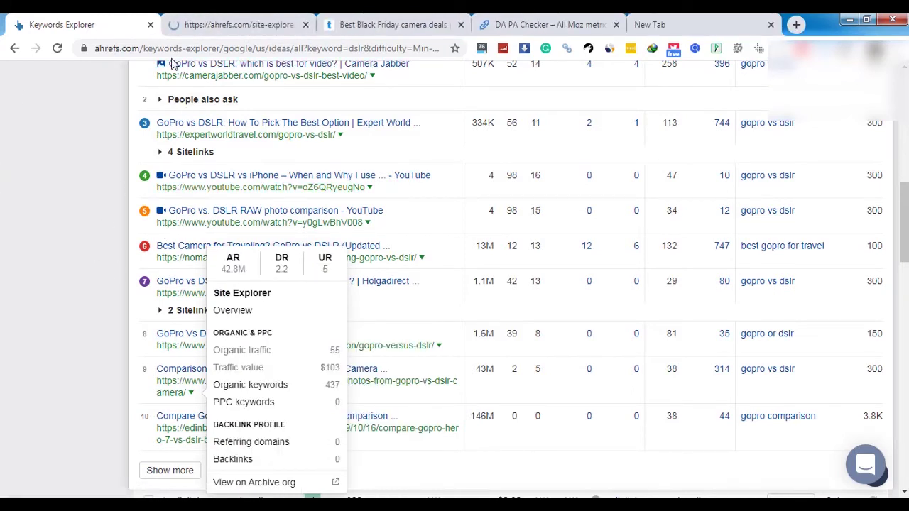
{"action": "left_click", "coordinate": [233, 15]}
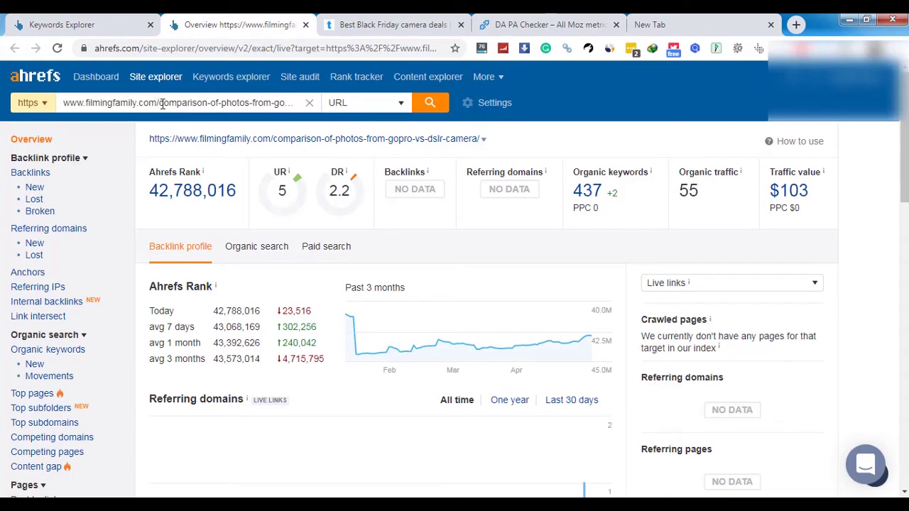
{"action": "double_click", "coordinate": [272, 106]}
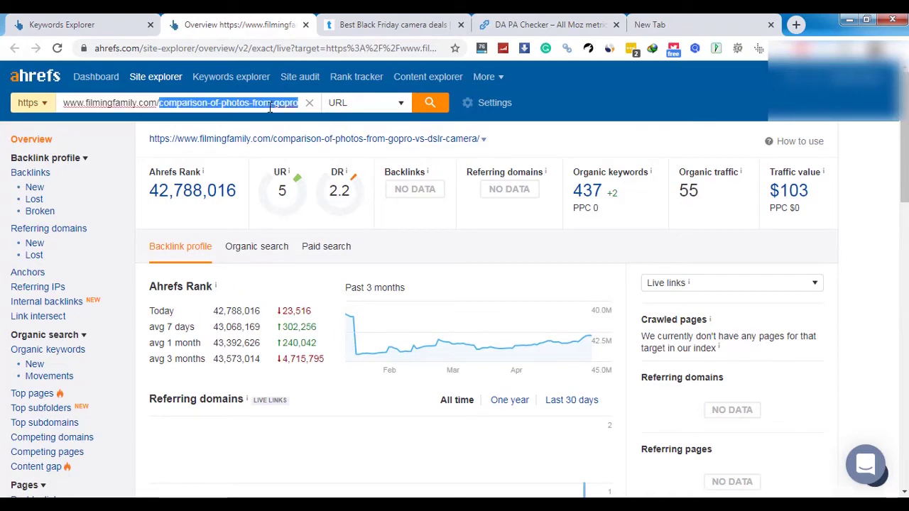
{"action": "key", "text": "BackSpace"}
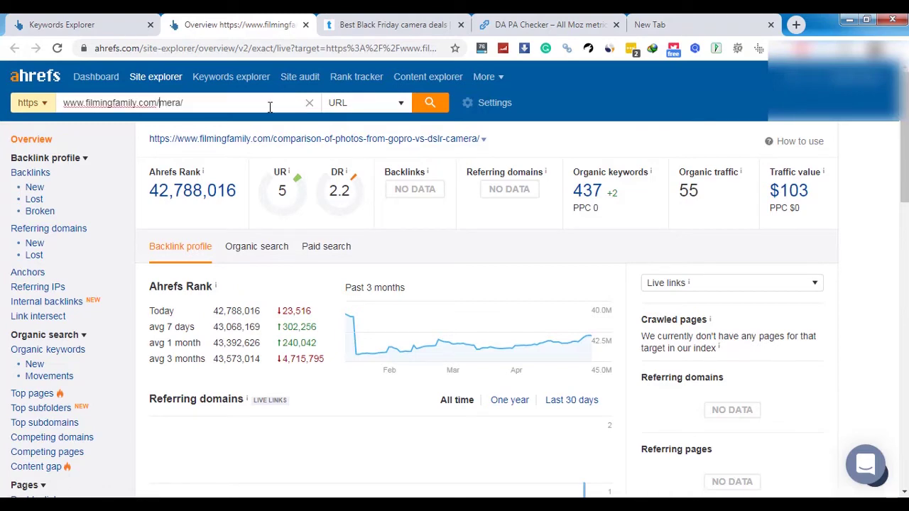
{"action": "key", "text": "Delete"}
{"action": "key", "text": "Delete"}
{"action": "key", "text": "Delete"}
{"action": "key", "text": "Delete"}
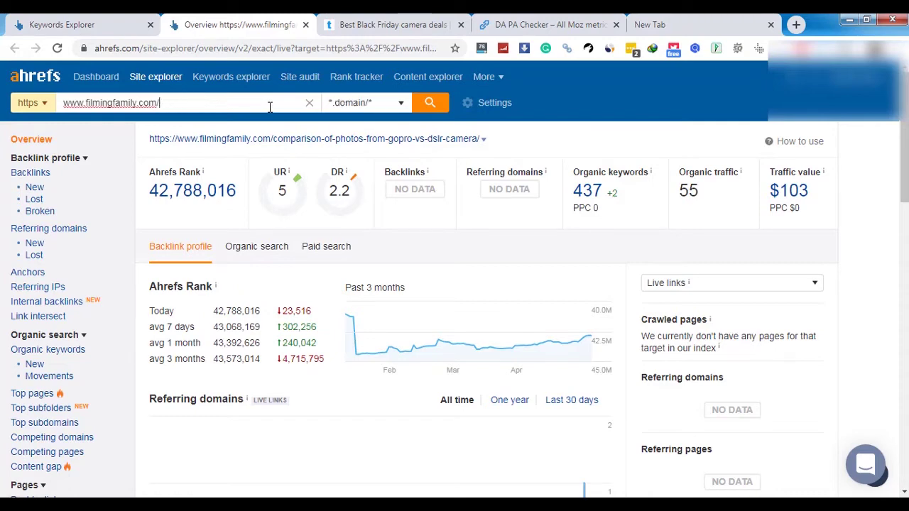
{"action": "key", "text": "Return"}
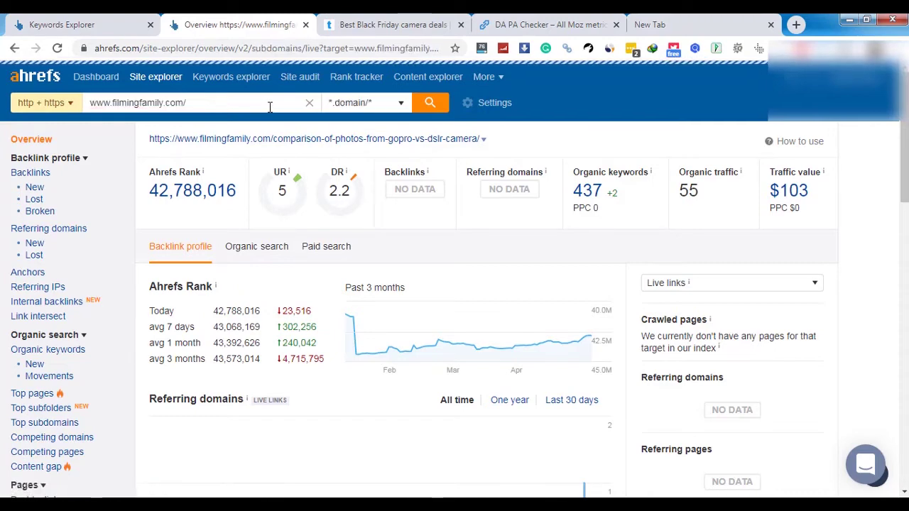
{"action": "double_click", "coordinate": [359, 192]}
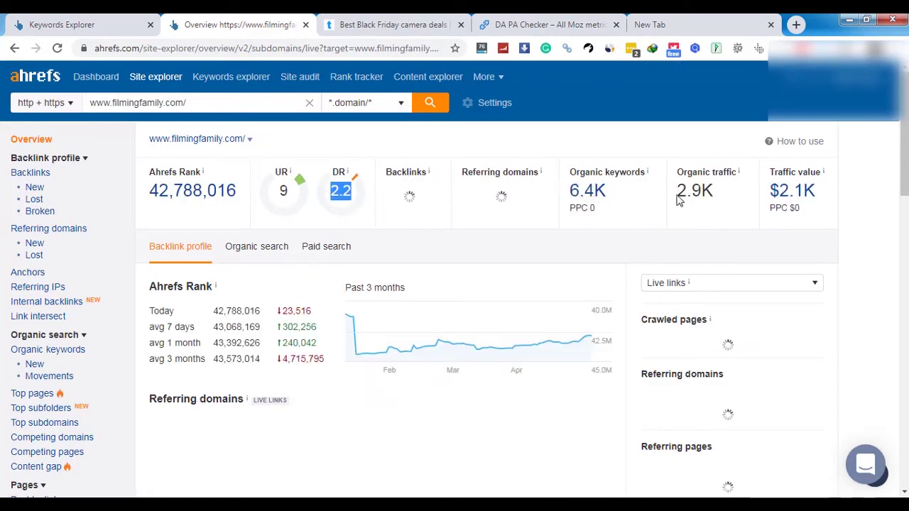
{"action": "double_click", "coordinate": [696, 194]}
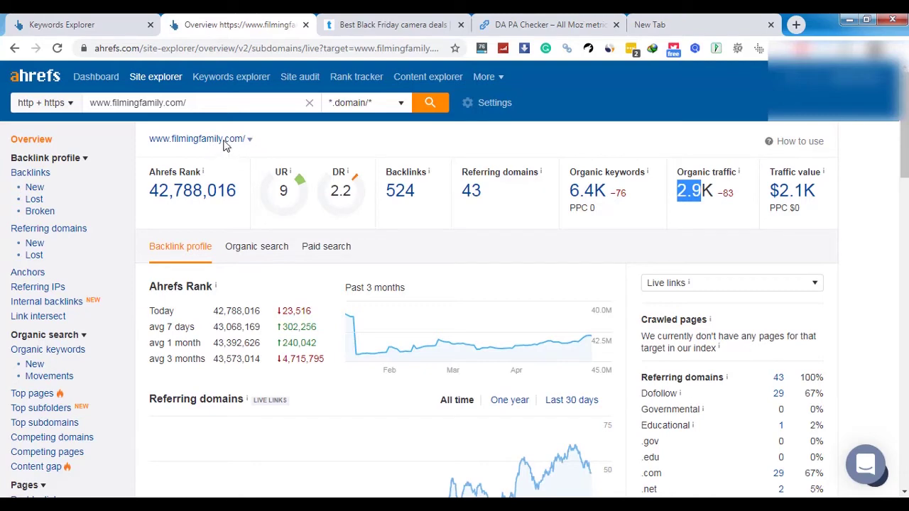
Copy the filmingfamily.com link address and load the site in the blank browser tab
{"action": "right_click", "coordinate": [226, 142]}
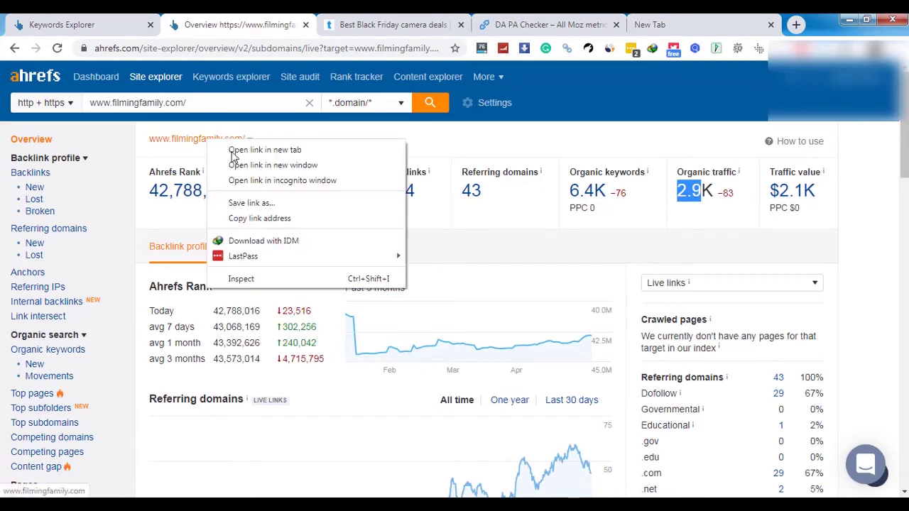
{"action": "left_click", "coordinate": [256, 217]}
{"action": "left_click", "coordinate": [547, 24]}
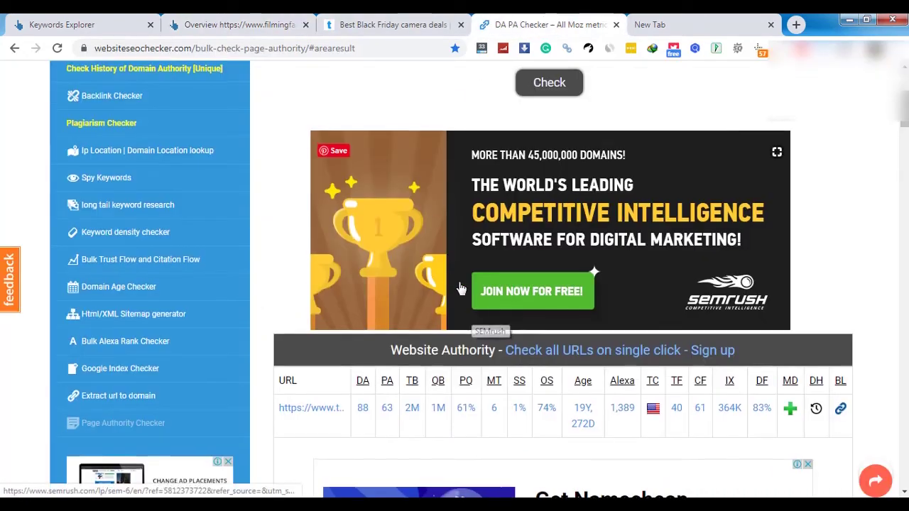
{"action": "scroll", "coordinate": [462, 292], "scroll_direction": "up", "scroll_amount": 3}
{"action": "key", "text": "ctrl+a"}
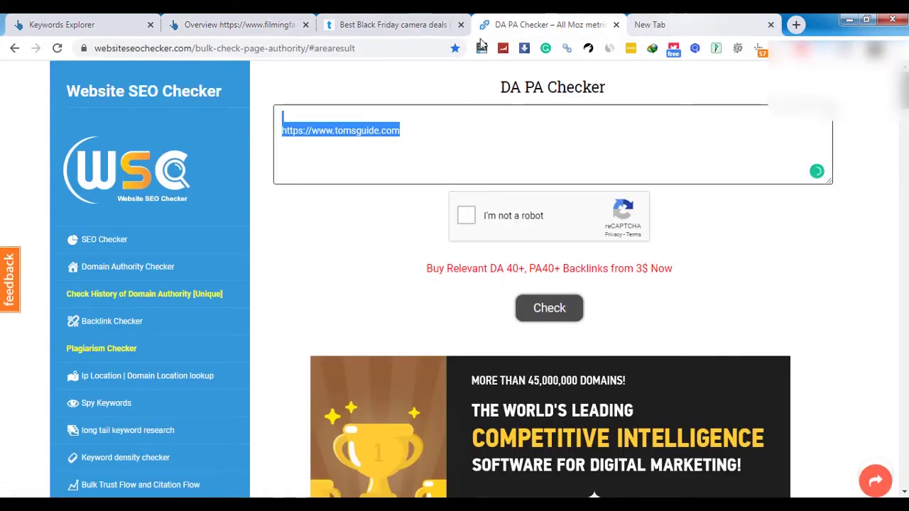
{"action": "left_click", "coordinate": [660, 24]}
{"action": "key", "text": "ctrl+v"}
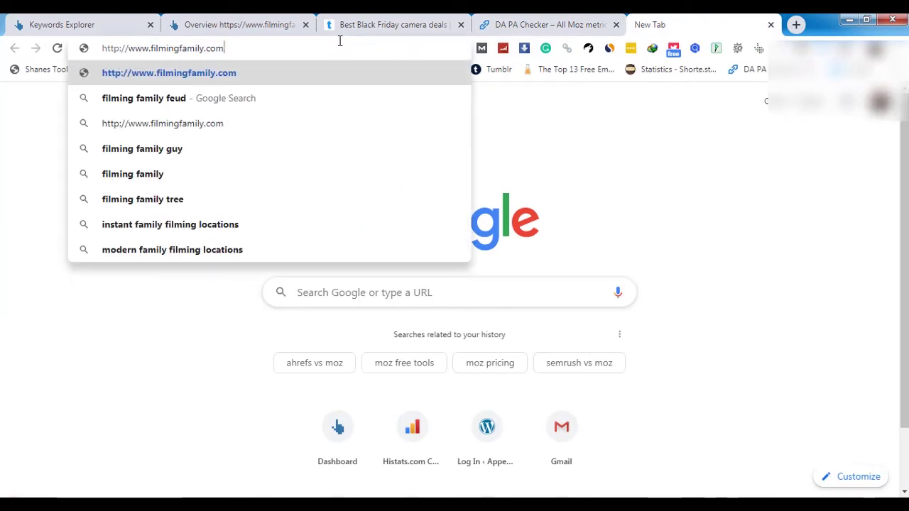
{"action": "key", "text": "Return"}
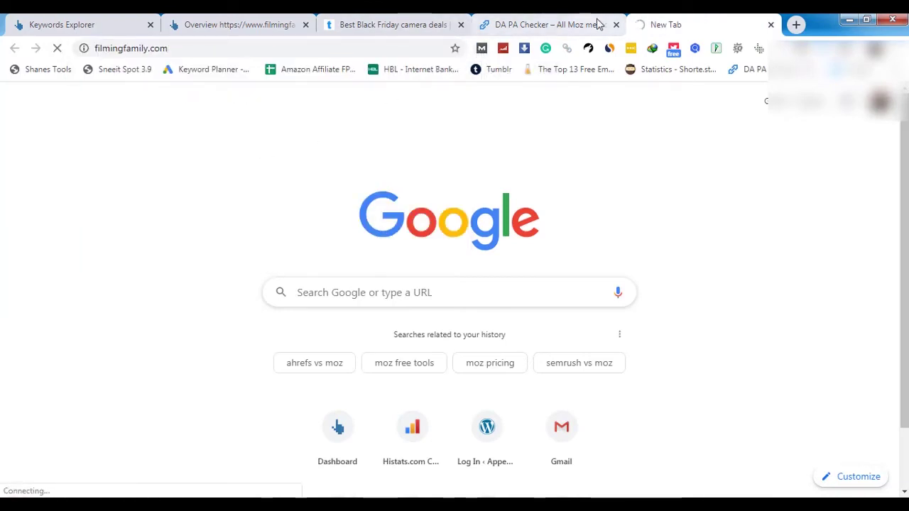
Replace the URL in the DA PA Checker with filmingfamily.com, complete the robot verification, and run the check
{"action": "left_click", "coordinate": [540, 24]}
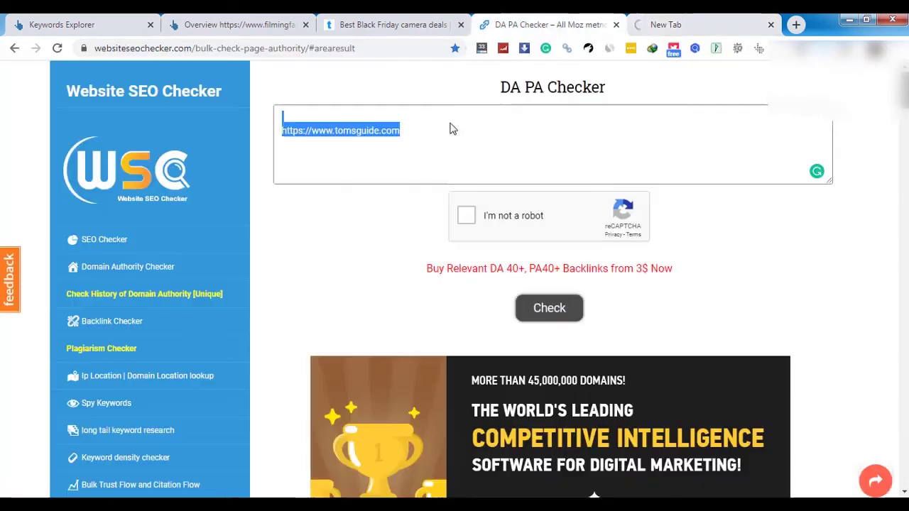
{"action": "key", "text": "ctrl+v"}
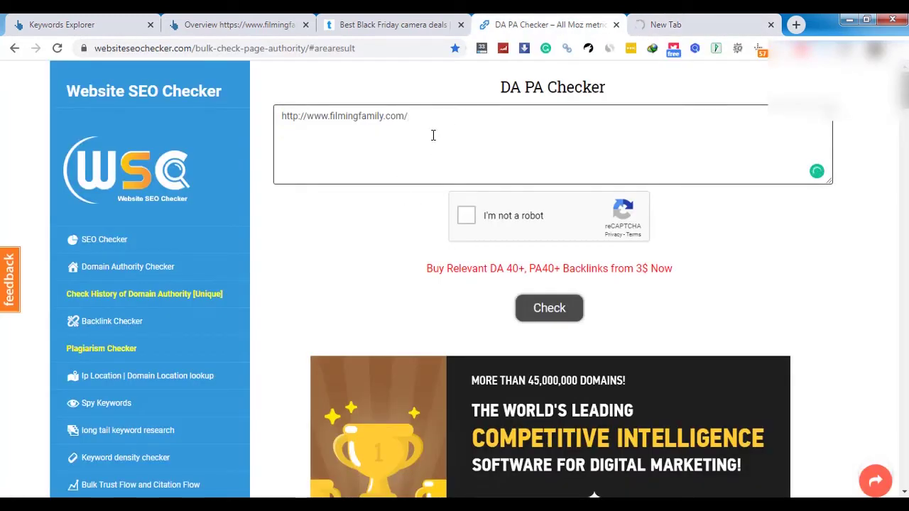
{"action": "key", "text": "BackSpace"}
{"action": "left_click_drag", "start_coordinate": [331, 118], "coordinate": [160, 118]}
{"action": "key", "text": "BackSpace"}
{"action": "left_click", "coordinate": [498, 217]}
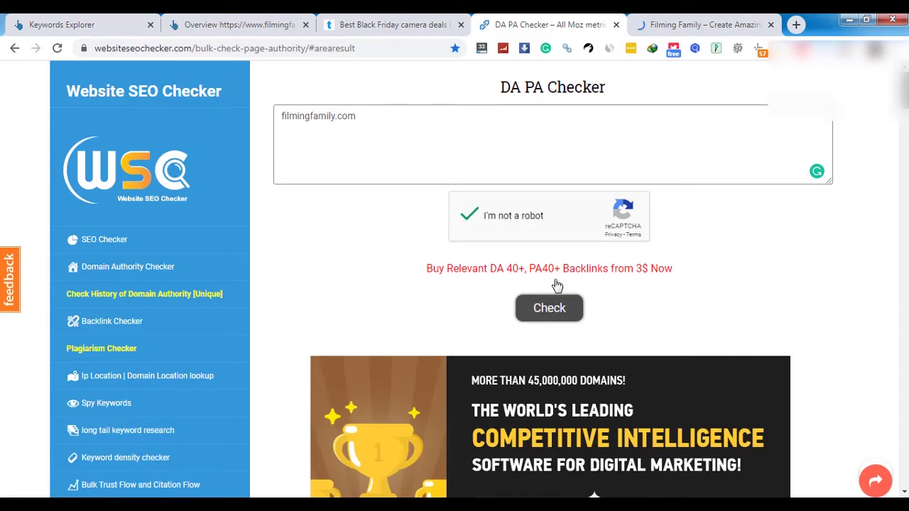
{"action": "left_click", "coordinate": [556, 312]}
Review the DA and PA results for filmingfamily.com and compare them with its DR in the Ahrefs overview
{"action": "left_click", "coordinate": [668, 24]}
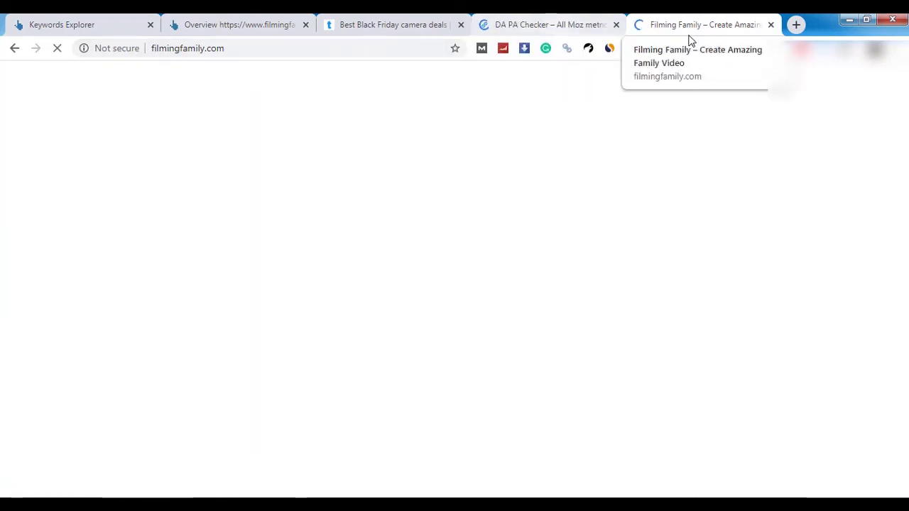
{"action": "left_click", "coordinate": [508, 15]}
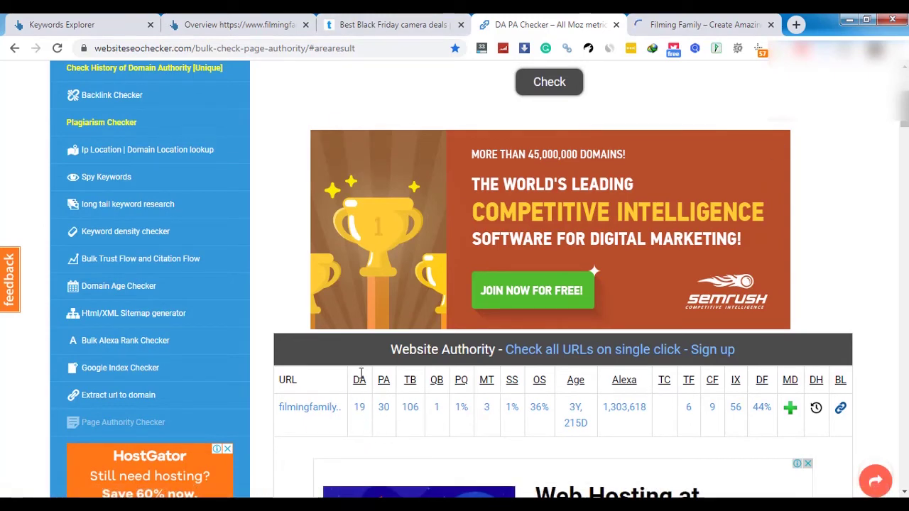
{"action": "left_click", "coordinate": [259, 15]}
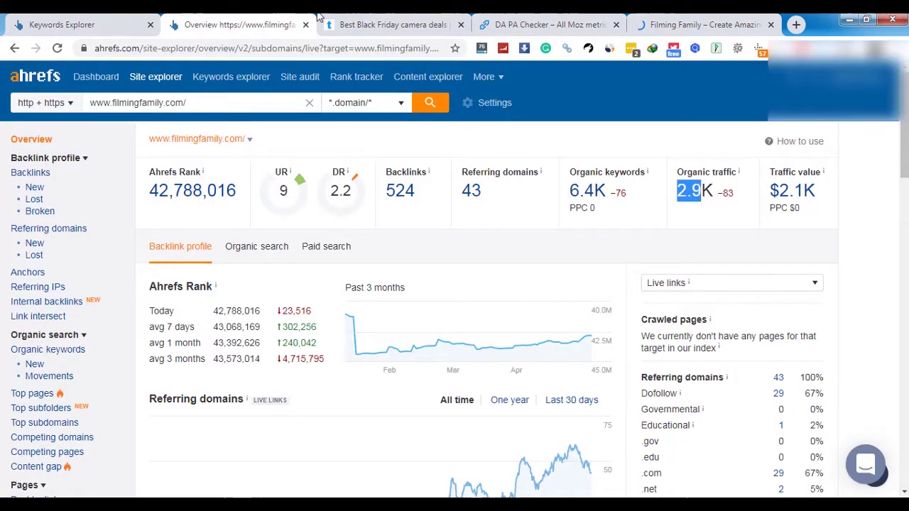
{"action": "left_click", "coordinate": [367, 21]}
{"action": "left_click", "coordinate": [214, 22]}
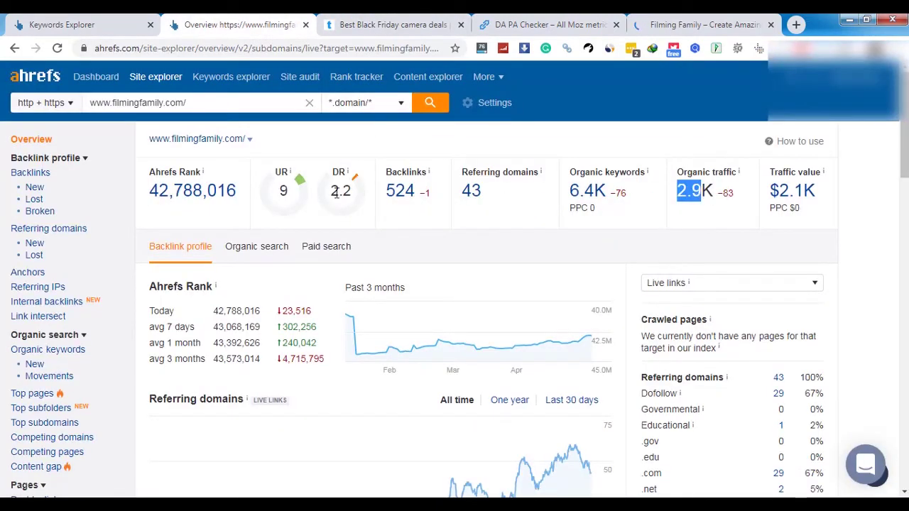
{"action": "left_click_drag", "start_coordinate": [334, 204], "coordinate": [348, 195]}
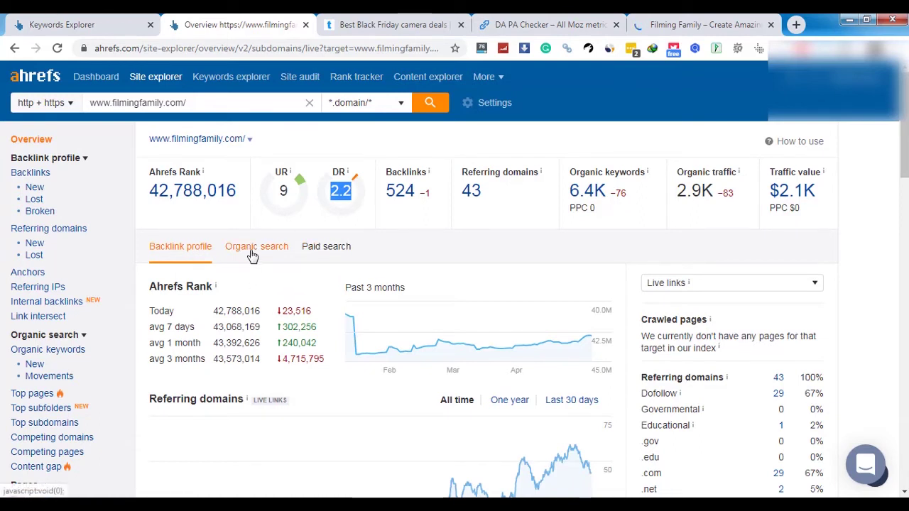
Examine filmingfamily.com's organic search data in Ahrefs, including the organic traffic, organic keywords and traffic value graphs
{"action": "left_click", "coordinate": [250, 247]}
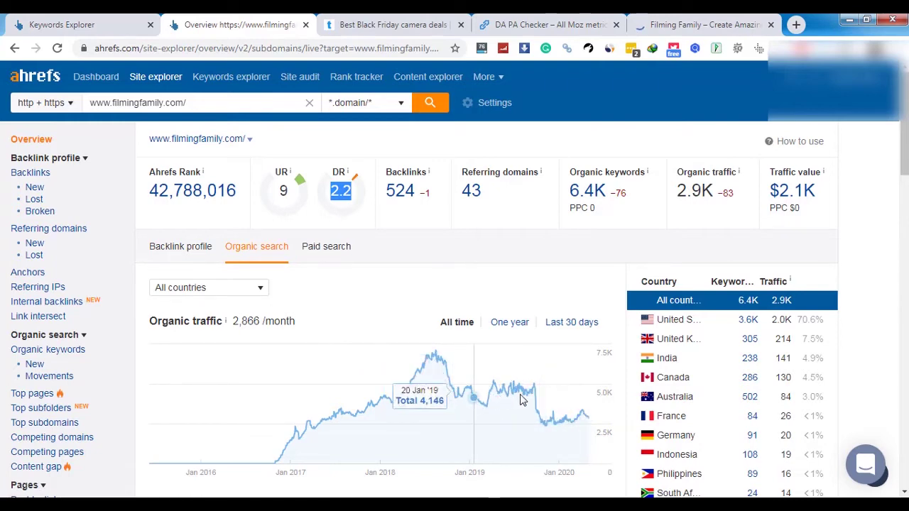
{"action": "scroll", "coordinate": [525, 398], "scroll_direction": "down", "scroll_amount": 3}
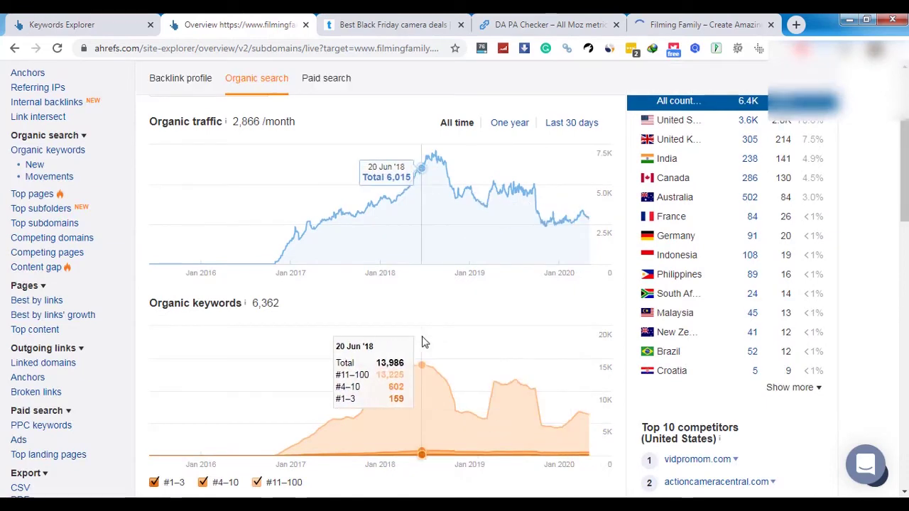
{"action": "scroll", "coordinate": [422, 343], "scroll_direction": "down", "scroll_amount": 3}
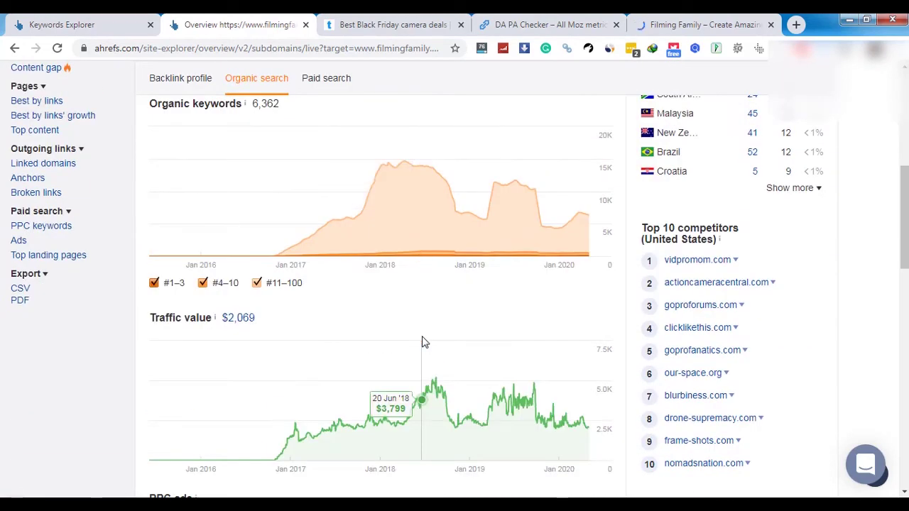
{"action": "scroll", "coordinate": [422, 342], "scroll_direction": "up", "scroll_amount": 2}
{"action": "scroll", "coordinate": [422, 343], "scroll_direction": "up", "scroll_amount": 3}
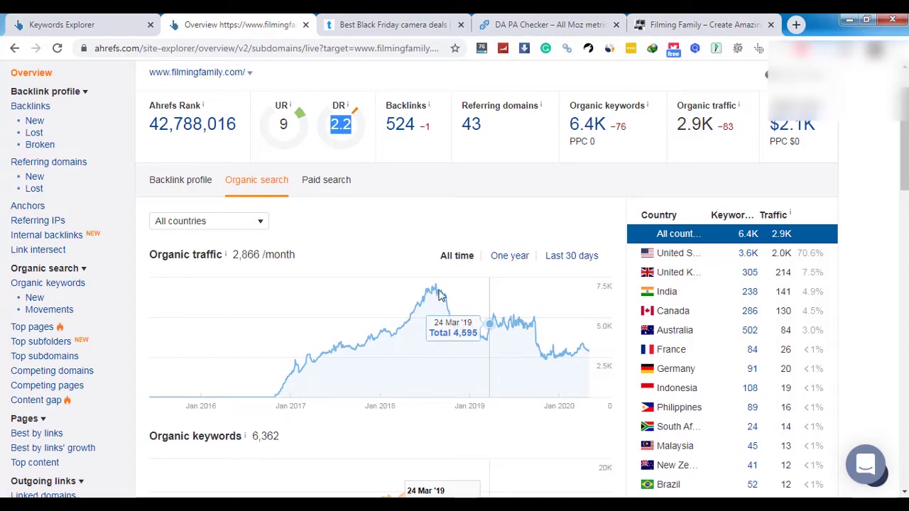
Return to the "dslr" keyword ideas and close the SERP overview for "gopro vs dslr"
{"action": "key", "text": "ctrl+Tab"}
{"action": "key", "text": "ctrl+Tab"}
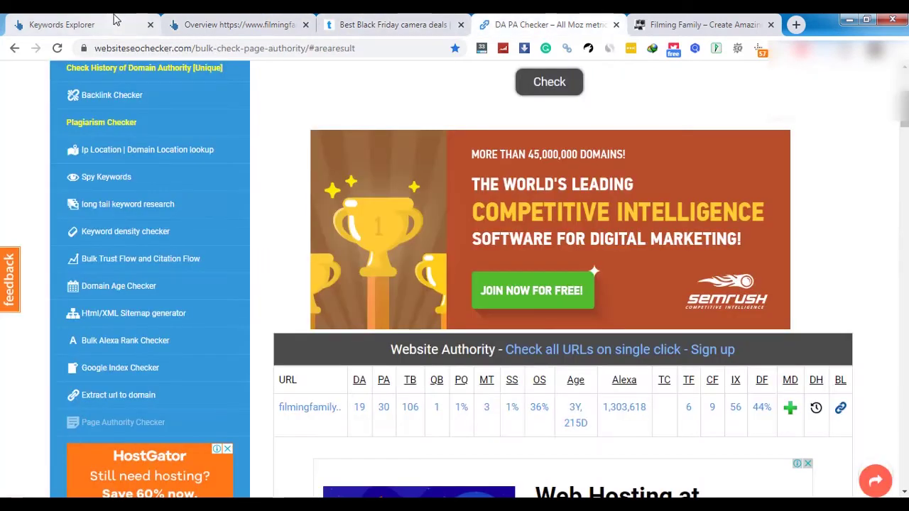
{"action": "left_click", "coordinate": [116, 20]}
{"action": "scroll", "coordinate": [263, 255], "scroll_direction": "down", "scroll_amount": 1}
{"action": "scroll", "coordinate": [263, 256], "scroll_direction": "up", "scroll_amount": 9}
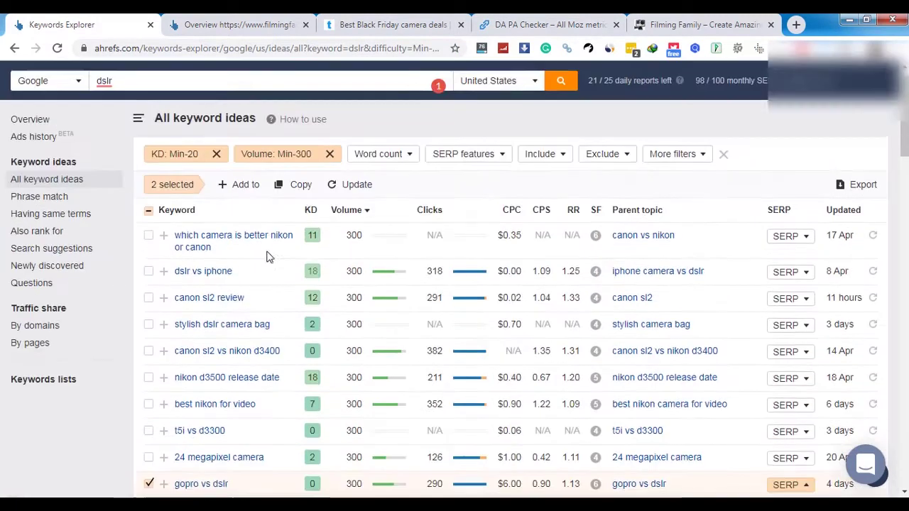
{"action": "scroll", "coordinate": [319, 330], "scroll_direction": "down", "scroll_amount": 4}
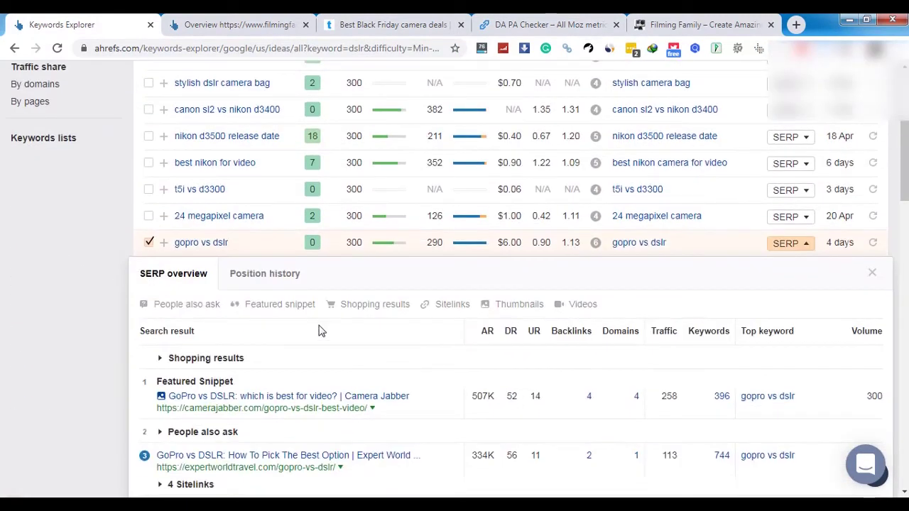
{"action": "left_click", "coordinate": [872, 273]}
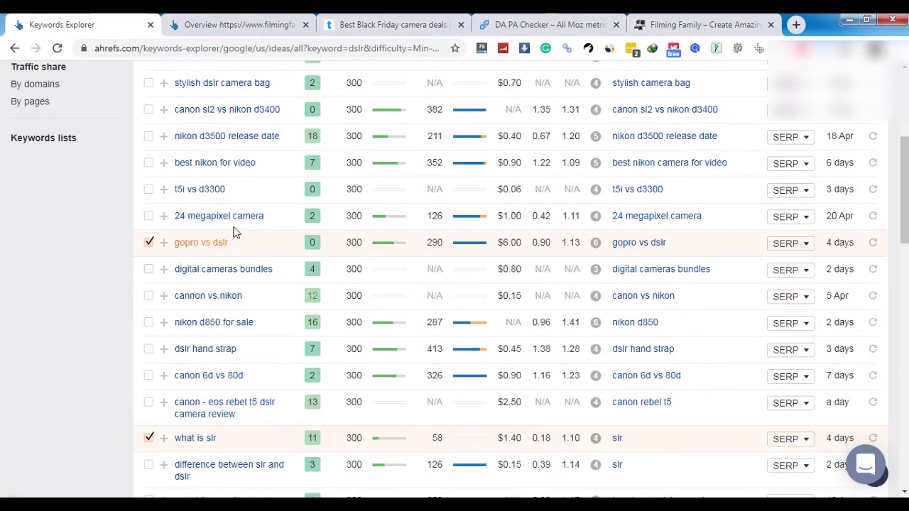
Scan the filtered keyword ideas below "gopro vs dslr" for another low-difficulty candidate, glancing back at the competitor metric pages
{"action": "scroll", "coordinate": [357, 226], "scroll_direction": "down", "scroll_amount": 3}
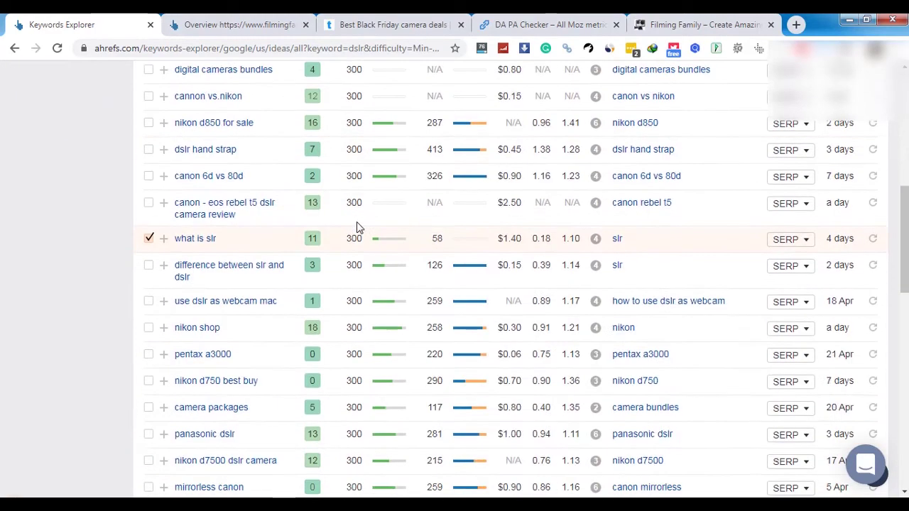
{"action": "scroll", "coordinate": [358, 226], "scroll_direction": "down", "scroll_amount": 4}
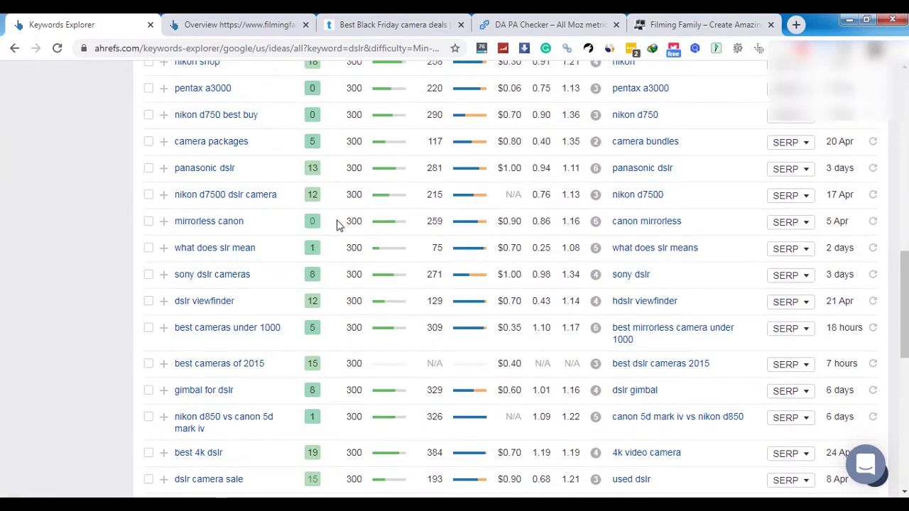
{"action": "scroll", "coordinate": [340, 225], "scroll_direction": "up", "scroll_amount": 2}
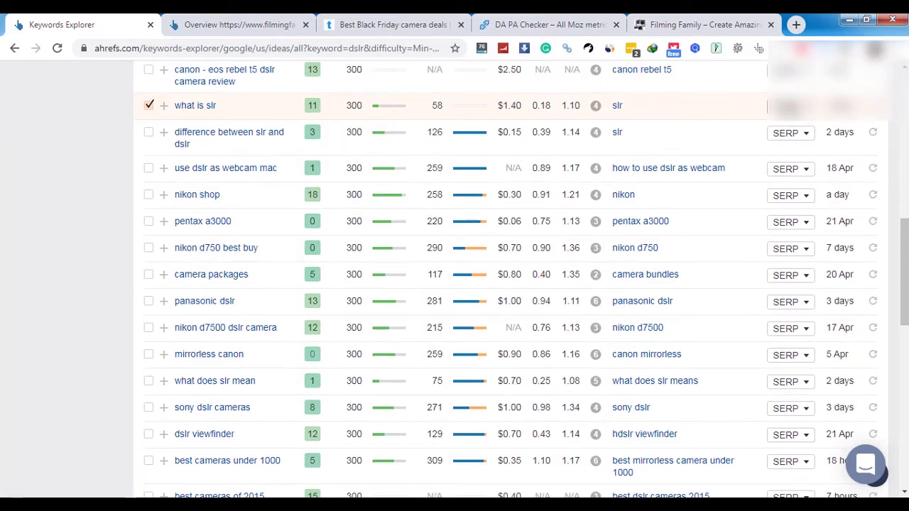
{"action": "left_click", "coordinate": [290, 24]}
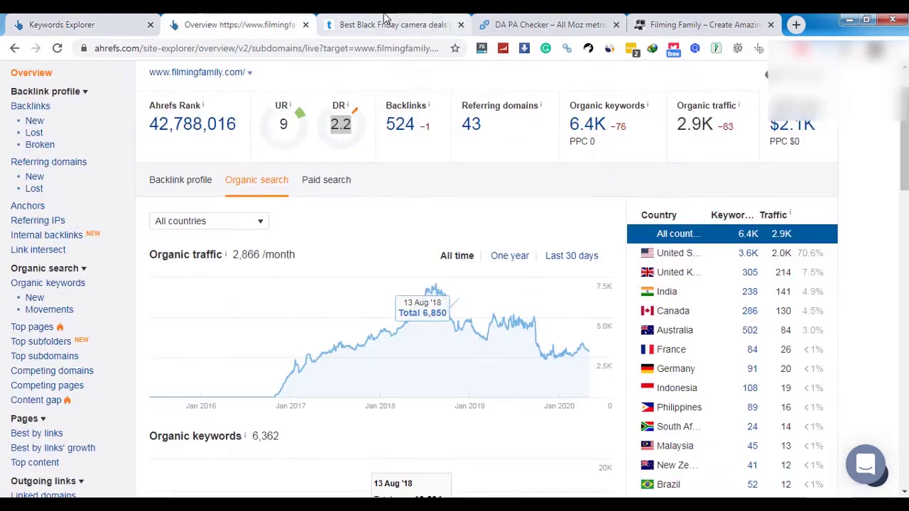
{"action": "left_click", "coordinate": [394, 23]}
{"action": "left_click", "coordinate": [524, 25]}
{"action": "left_click", "coordinate": [63, 21]}
{"action": "scroll", "coordinate": [294, 286], "scroll_direction": "down", "scroll_amount": 1}
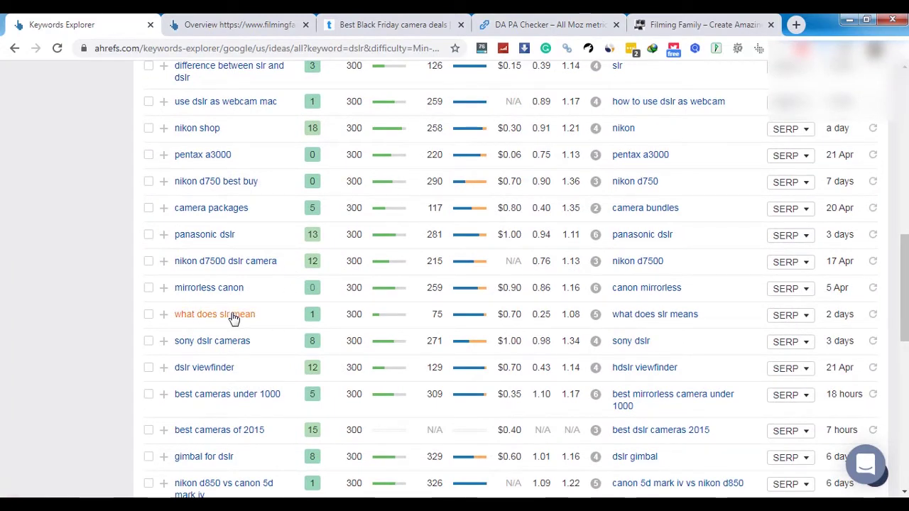
Examine the SERP overview for "what does slr mean", compare the ranking pages' DR, UR, backlinks and traffic, and close it
{"action": "left_click", "coordinate": [801, 320]}
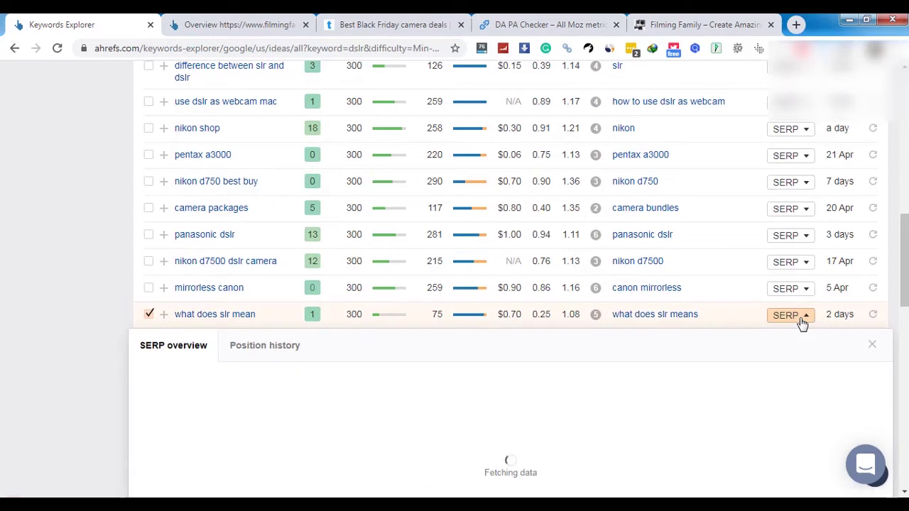
{"action": "scroll", "coordinate": [548, 334], "scroll_direction": "down", "scroll_amount": 6}
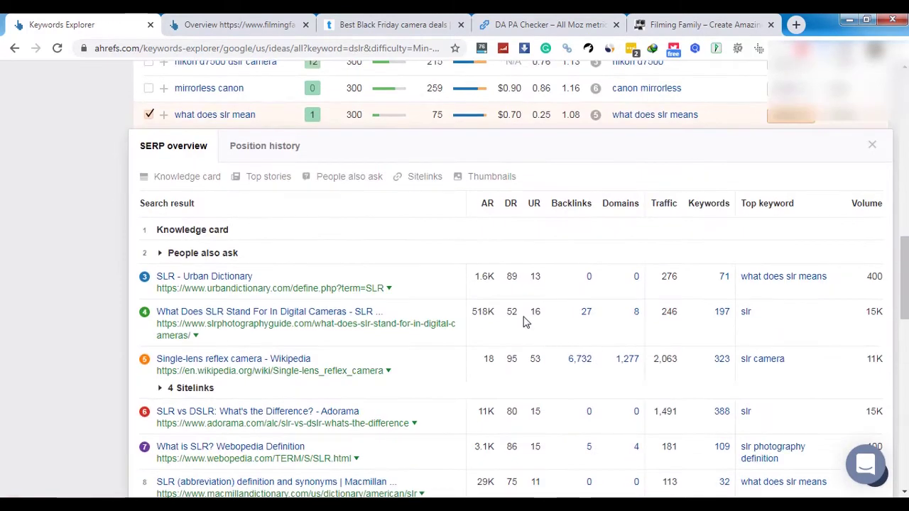
{"action": "scroll", "coordinate": [526, 416], "scroll_direction": "down", "scroll_amount": 1}
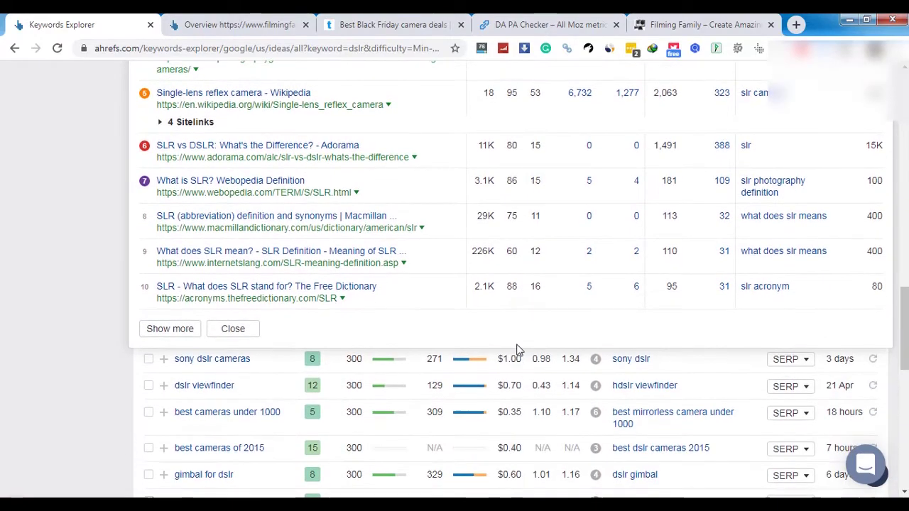
{"action": "scroll", "coordinate": [517, 349], "scroll_direction": "up", "scroll_amount": 4}
{"action": "scroll", "coordinate": [516, 274], "scroll_direction": "down", "scroll_amount": 2}
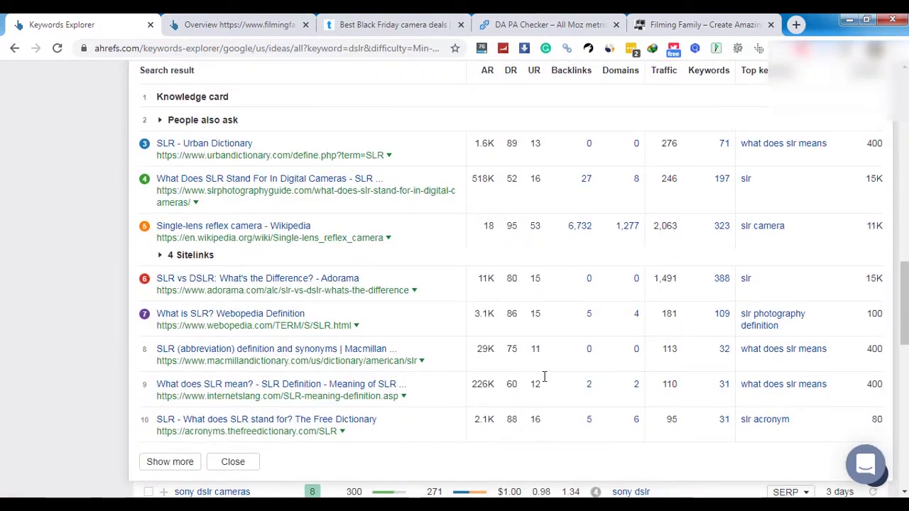
{"action": "scroll", "coordinate": [817, 198], "scroll_direction": "up", "scroll_amount": 2}
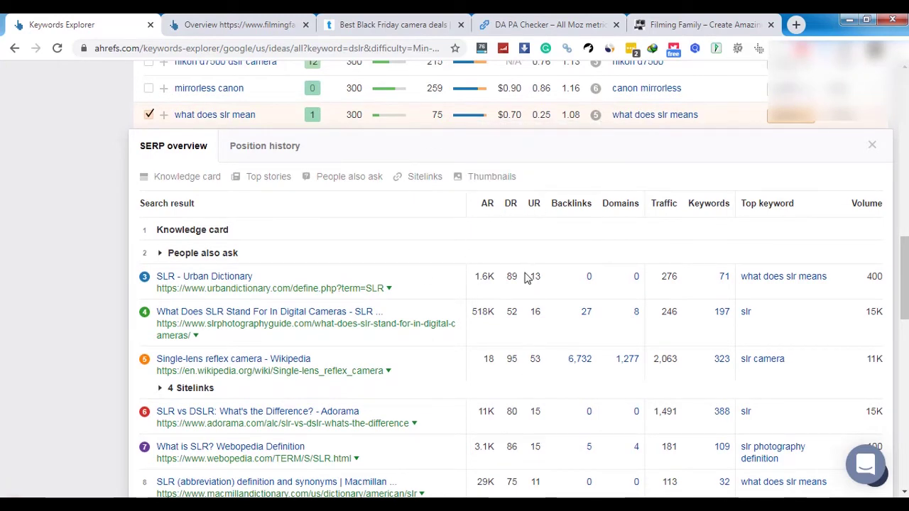
{"action": "scroll", "coordinate": [756, 201], "scroll_direction": "down", "scroll_amount": 2}
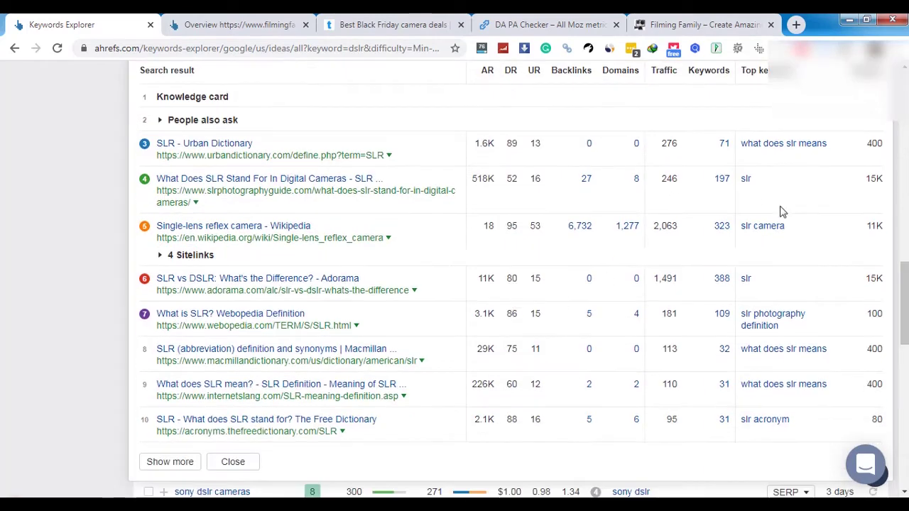
{"action": "scroll", "coordinate": [822, 221], "scroll_direction": "up", "scroll_amount": 3}
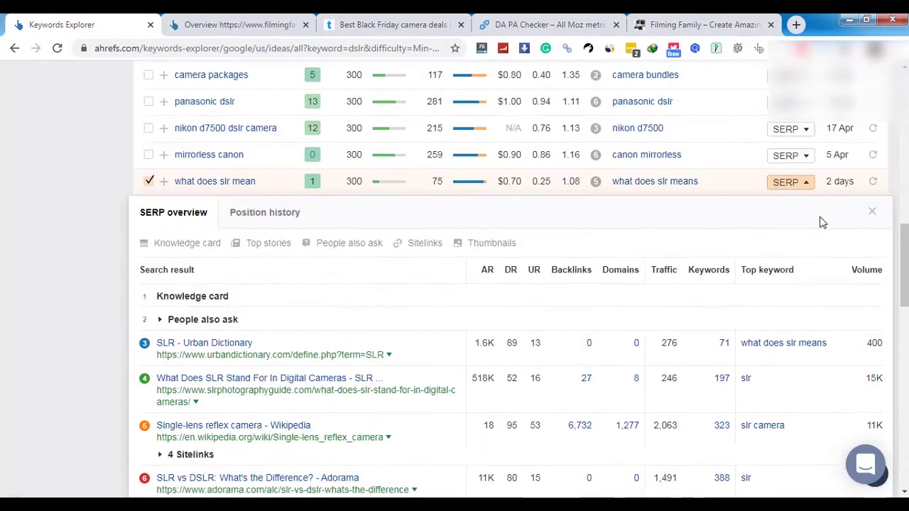
{"action": "left_click", "coordinate": [873, 213]}
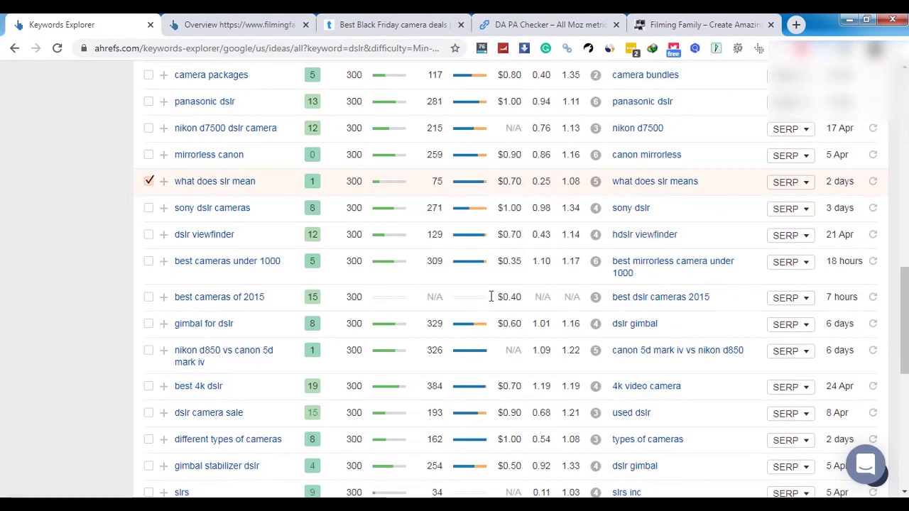
Set the maximum keyword difficulty (KD) filter to 5 and apply it to the keyword ideas
{"action": "scroll", "coordinate": [317, 385], "scroll_direction": "up", "scroll_amount": 10}
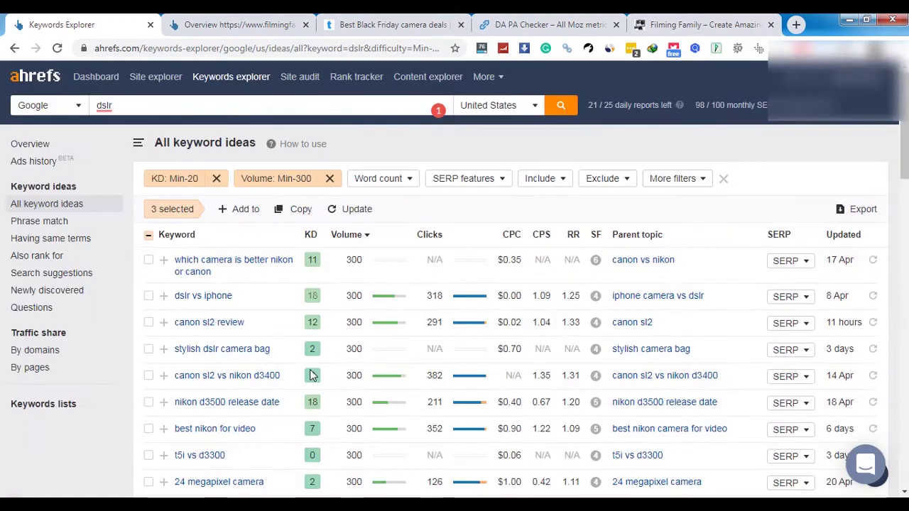
{"action": "left_click", "coordinate": [184, 180]}
{"action": "double_click", "coordinate": [233, 204]}
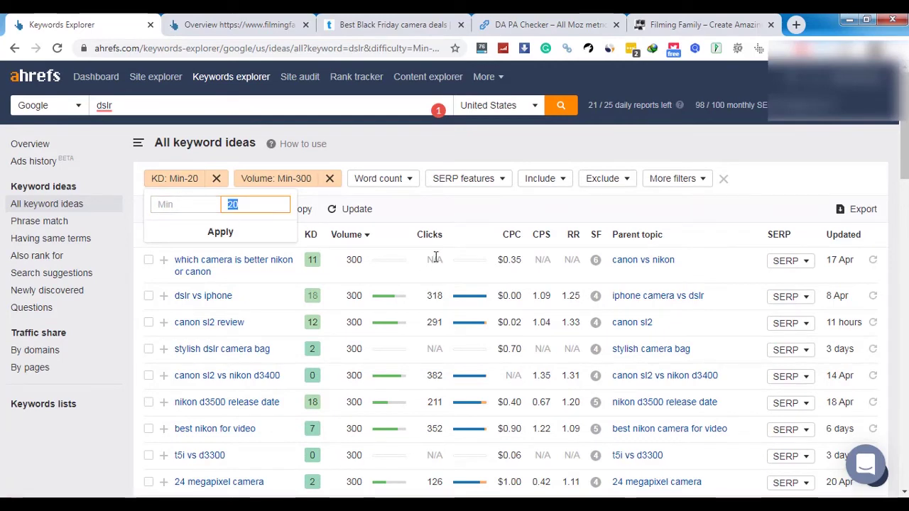
{"action": "left_click", "coordinate": [220, 232]}
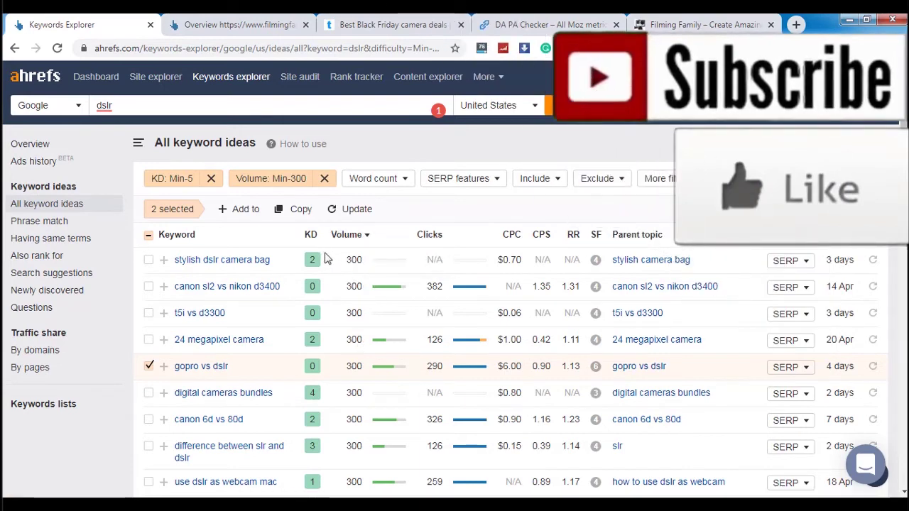
Highlight the CPC of "stylish dslr camera bag" and deselect that keyword and "gopro vs dslr"
{"action": "left_click_drag", "start_coordinate": [523, 257], "coordinate": [499, 260]}
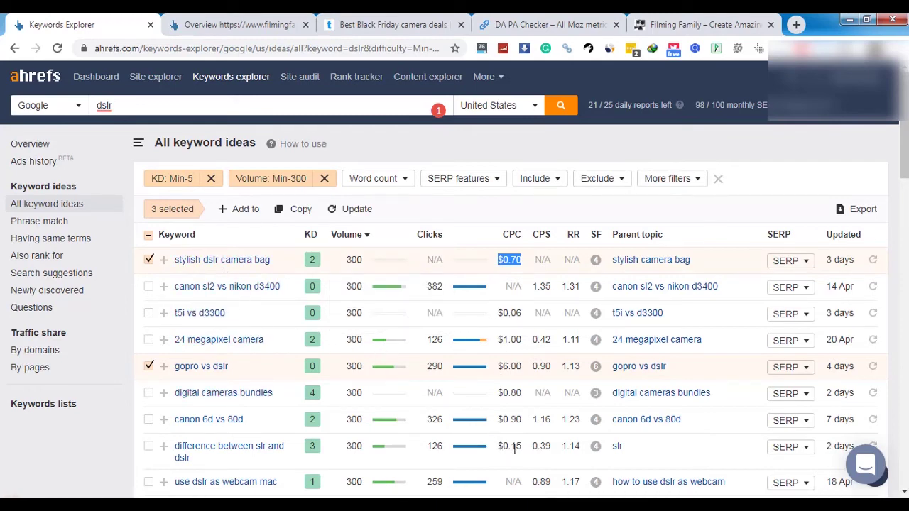
{"action": "left_click", "coordinate": [148, 260]}
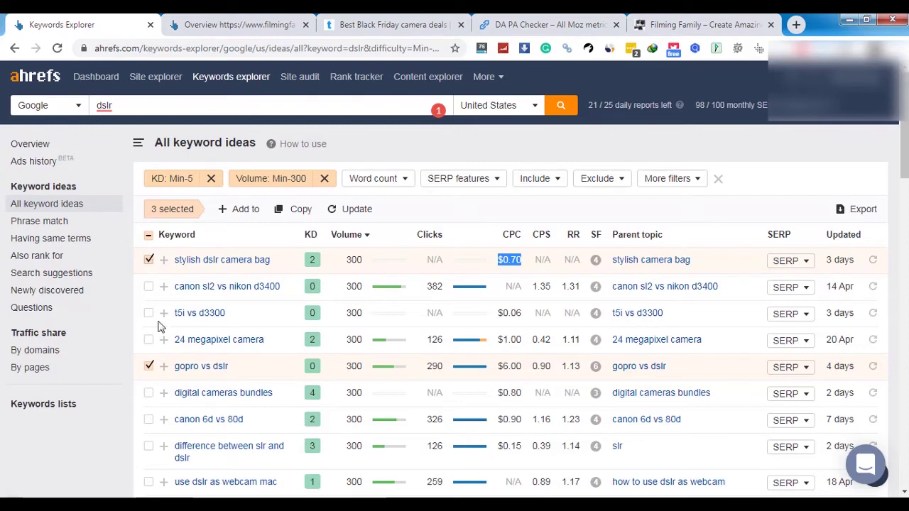
{"action": "left_click", "coordinate": [149, 366]}
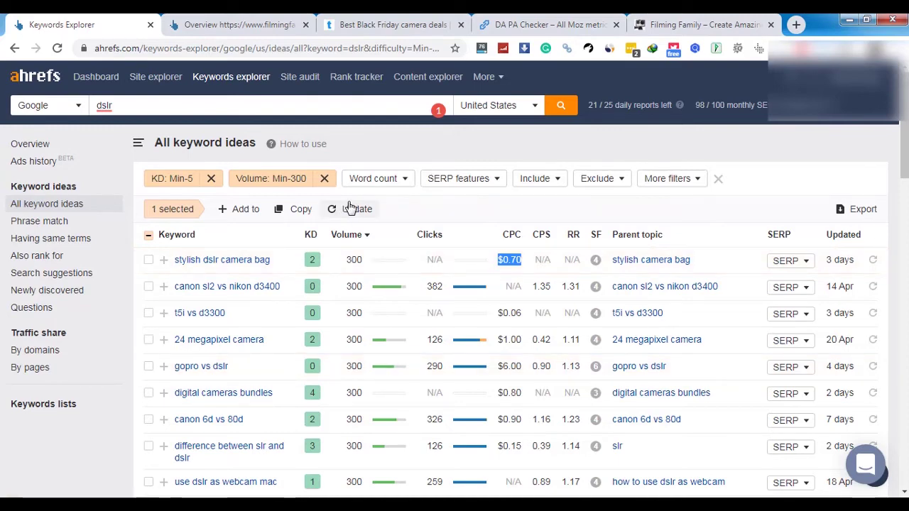
Apply an Include filter requiring all of the words "best" and "top" in the keyword ideas
{"action": "left_click", "coordinate": [537, 178]}
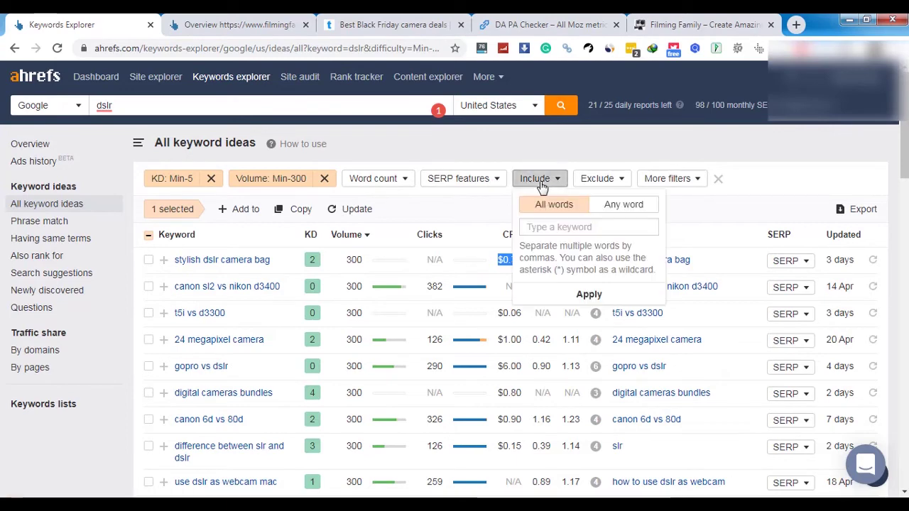
{"action": "left_click", "coordinate": [575, 226]}
{"action": "type", "text": "best"}
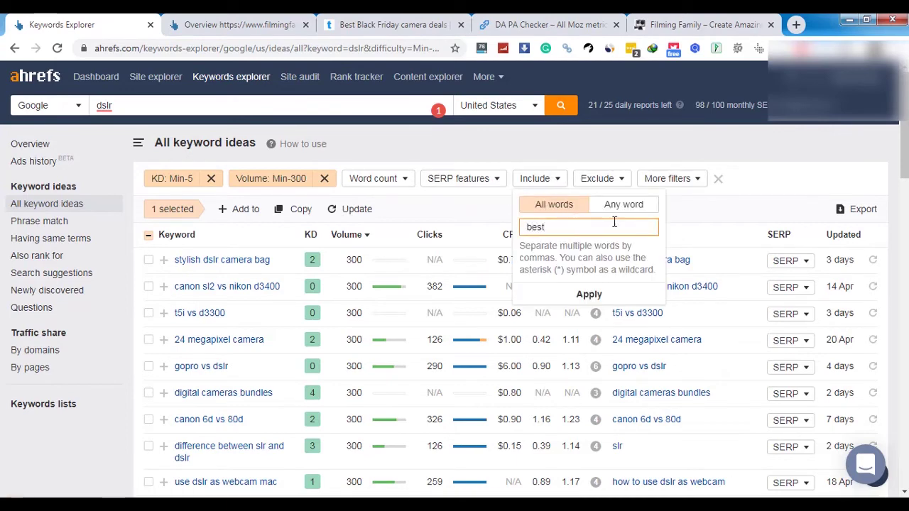
{"action": "type", "text": ",top,"}
{"action": "left_click", "coordinate": [588, 295]}
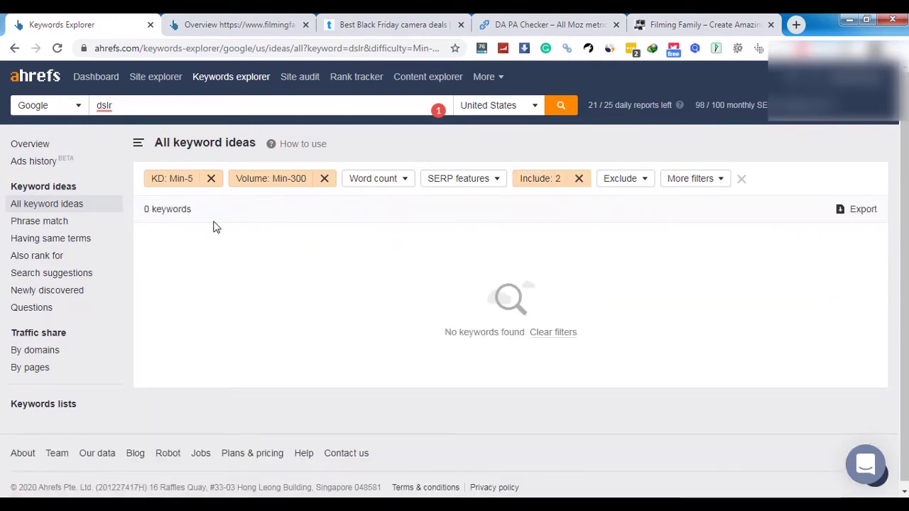
Raise the maximum keyword difficulty filter to 10 and apply it
{"action": "left_click", "coordinate": [182, 181]}
{"action": "double_click", "coordinate": [256, 207]}
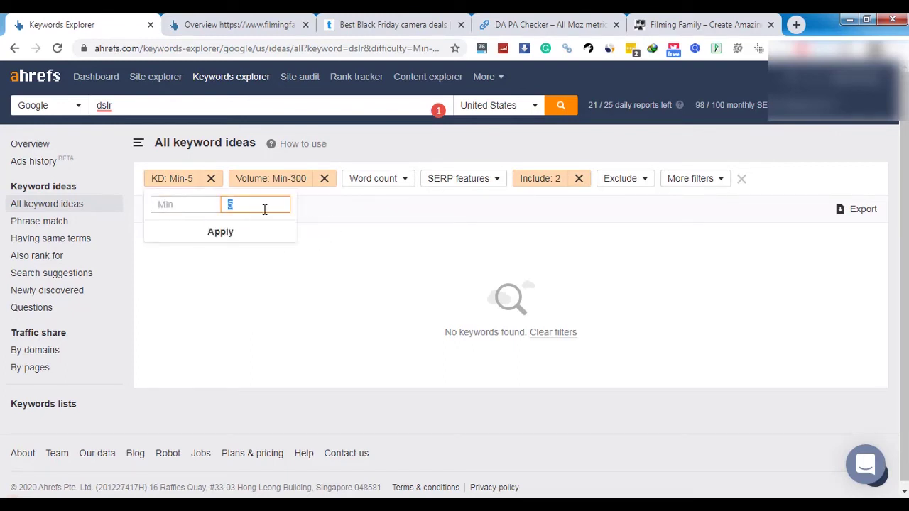
{"action": "type", "text": "10"}
{"action": "left_click", "coordinate": [248, 233]}
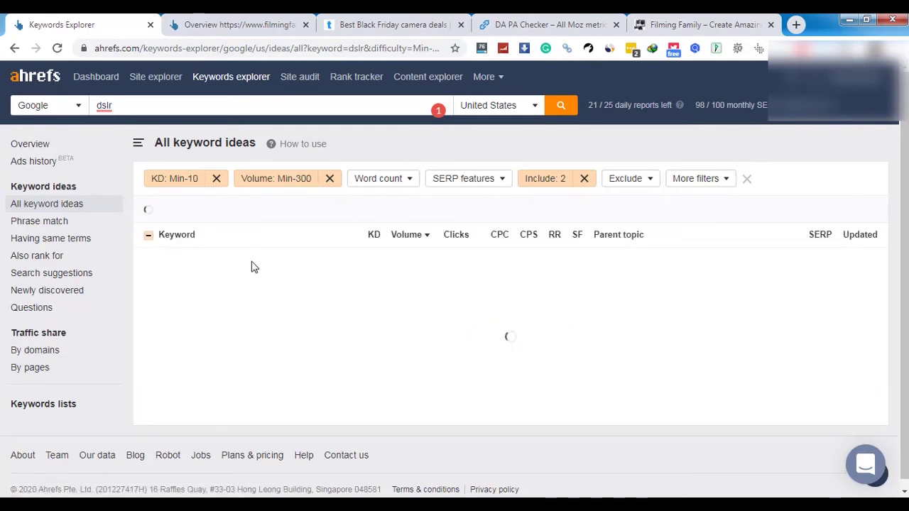
Set the maximum keyword difficulty filter to 20 and apply it
{"action": "left_click", "coordinate": [198, 183]}
{"action": "double_click", "coordinate": [234, 204]}
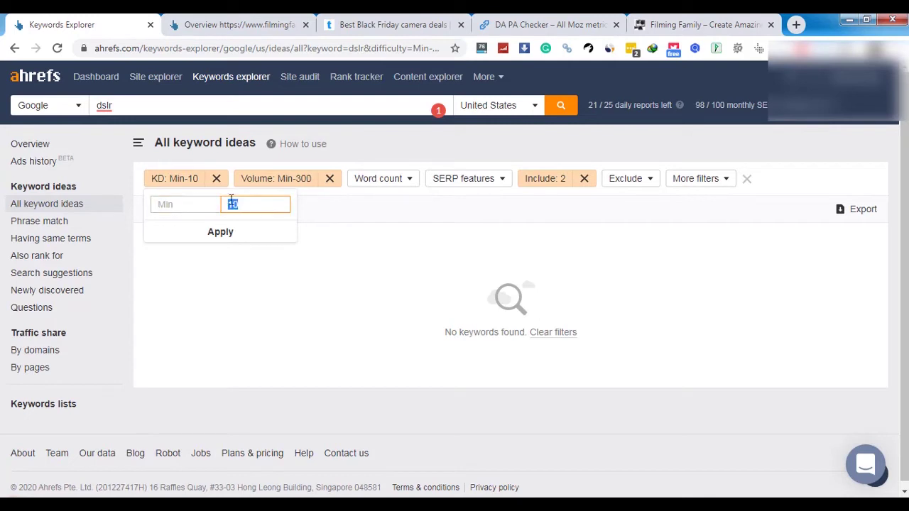
{"action": "left_click", "coordinate": [241, 233]}
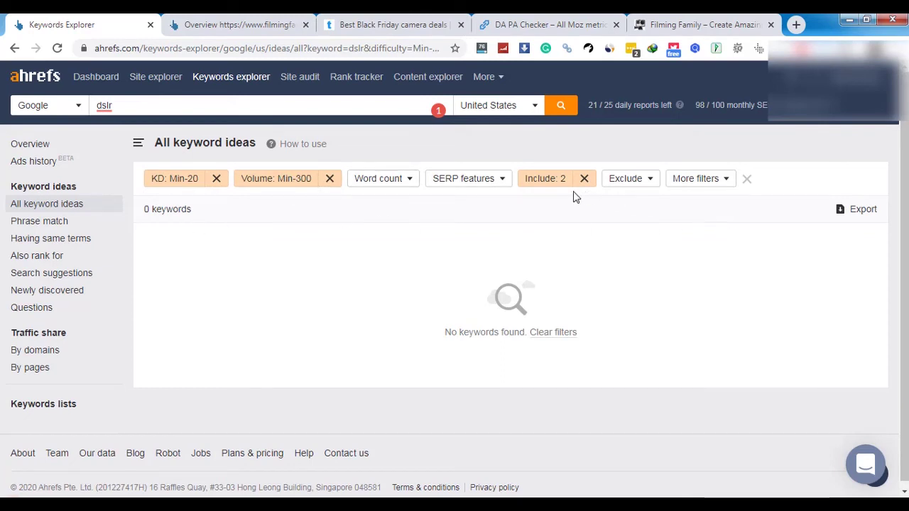
Switch the Include filter to match any of the words "best" and "top", and apply it
{"action": "left_click", "coordinate": [541, 186]}
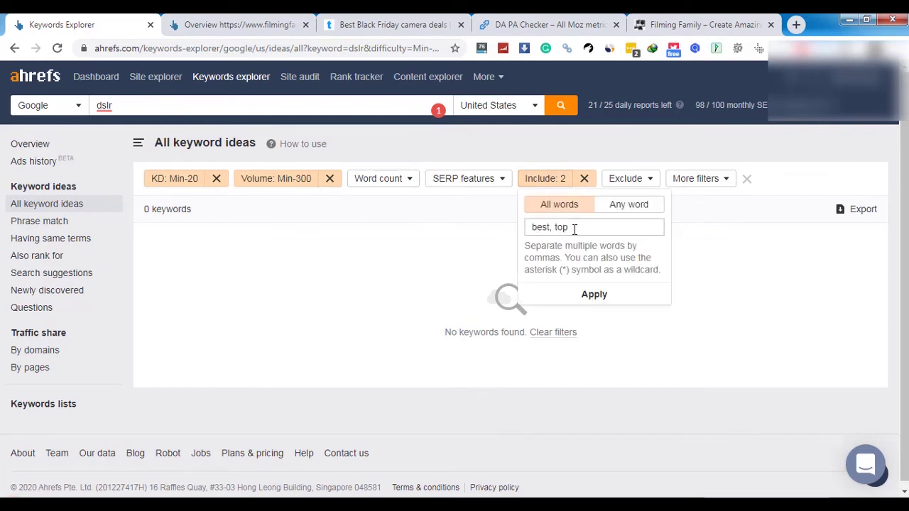
{"action": "left_click", "coordinate": [628, 206]}
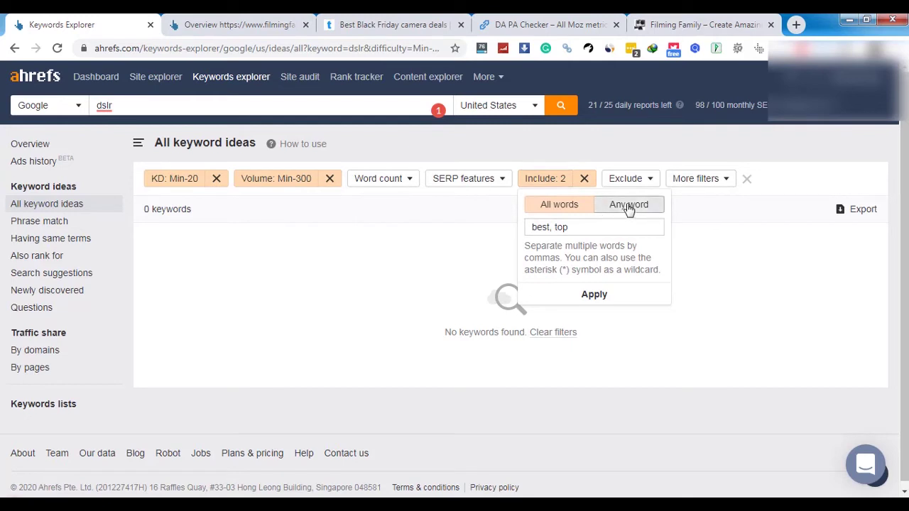
{"action": "left_click", "coordinate": [591, 303]}
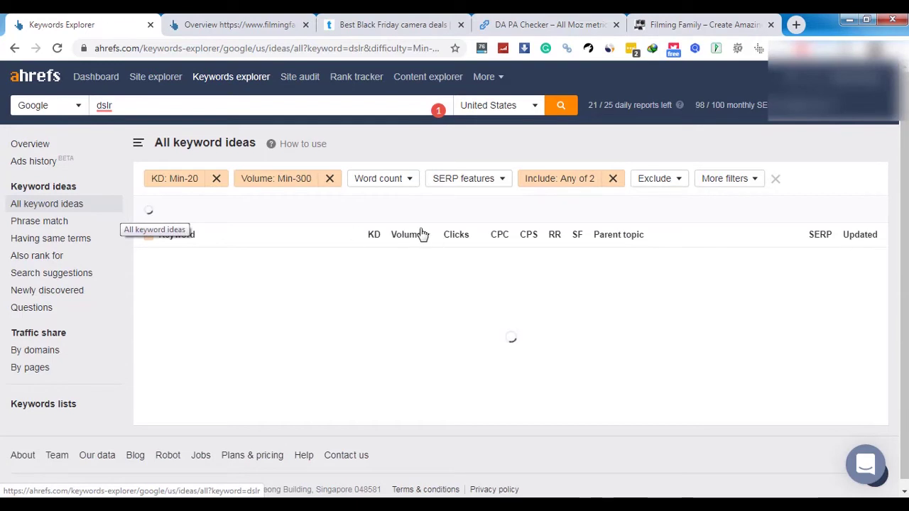
Review the Include filter's matching options and word list, along with the Exclude filter's settings
{"action": "left_click", "coordinate": [559, 182]}
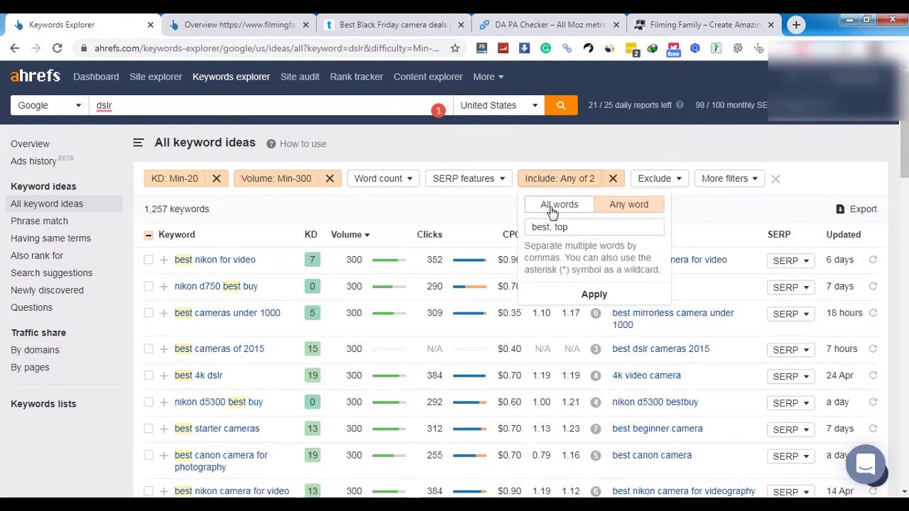
{"action": "left_click_drag", "start_coordinate": [534, 227], "coordinate": [573, 227]}
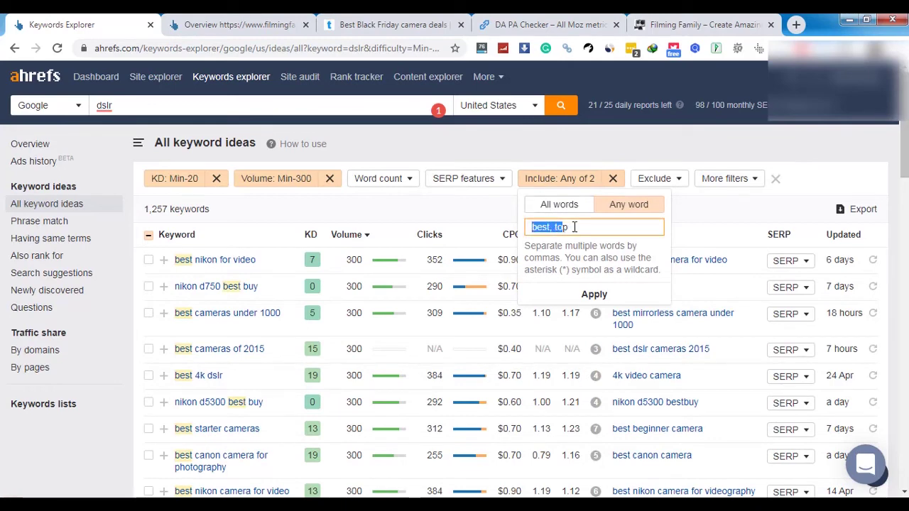
{"action": "left_click", "coordinate": [617, 207]}
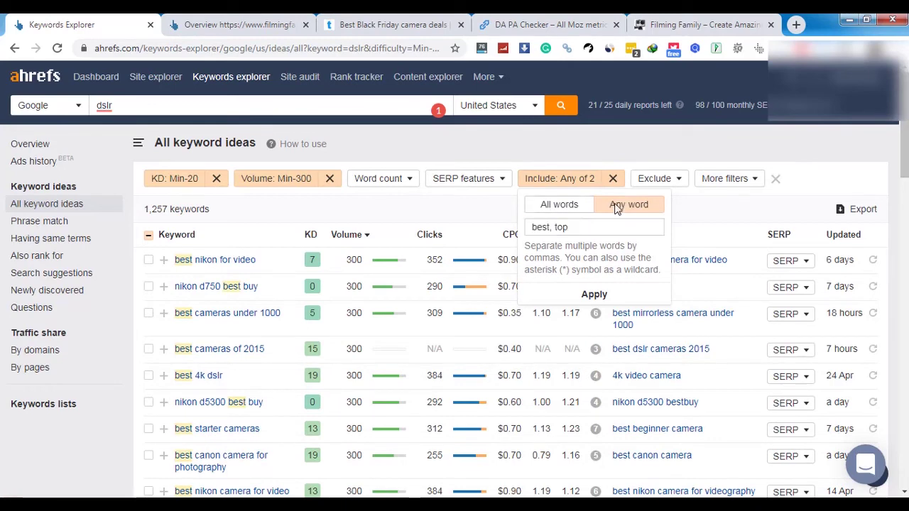
{"action": "triple_click", "coordinate": [544, 224]}
{"action": "left_click", "coordinate": [547, 226]}
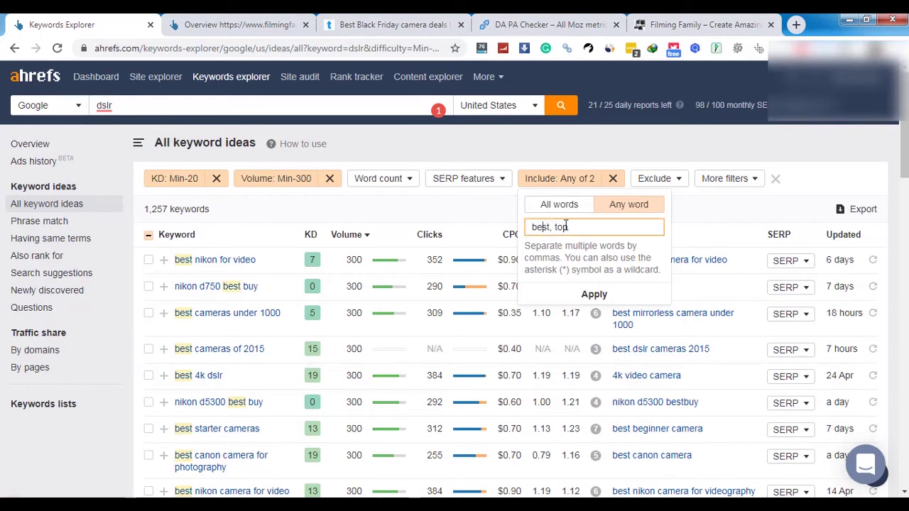
{"action": "left_click", "coordinate": [545, 147]}
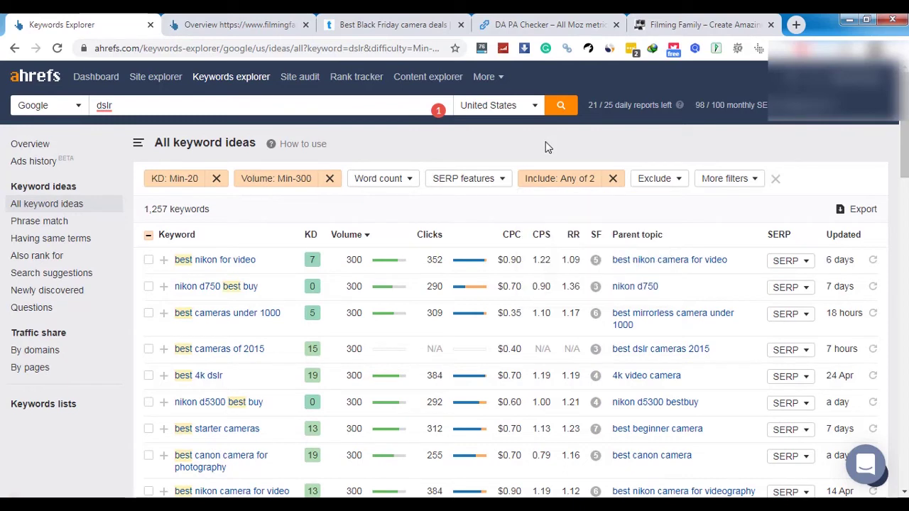
{"action": "left_click", "coordinate": [671, 184]}
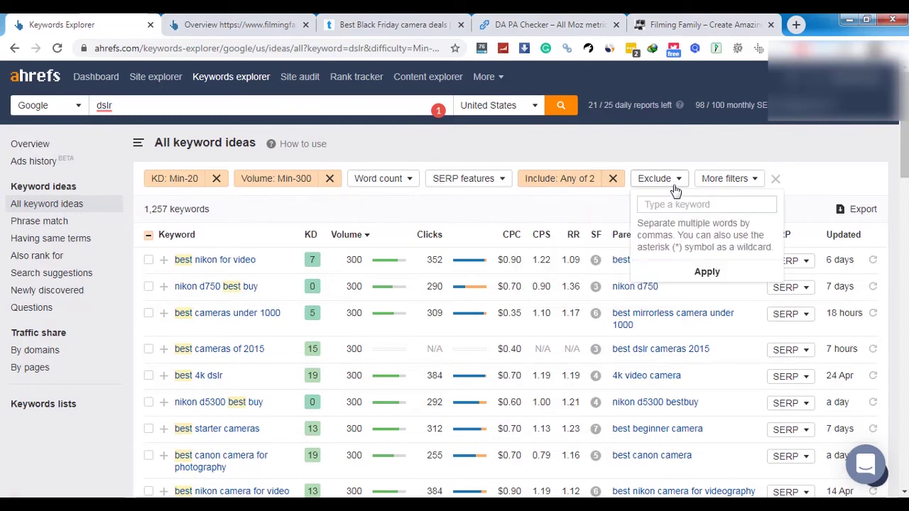
{"action": "left_click", "coordinate": [717, 186]}
{"action": "left_click", "coordinate": [588, 189]}
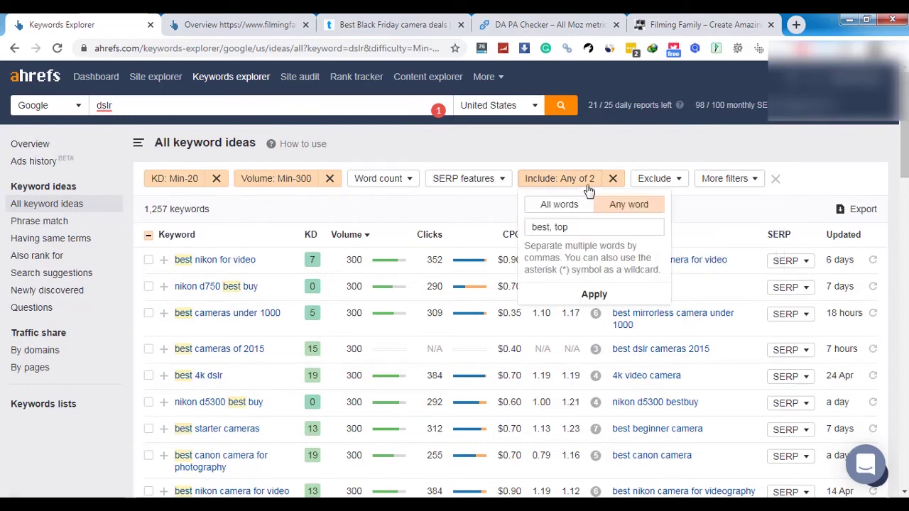
{"action": "left_click", "coordinate": [533, 147]}
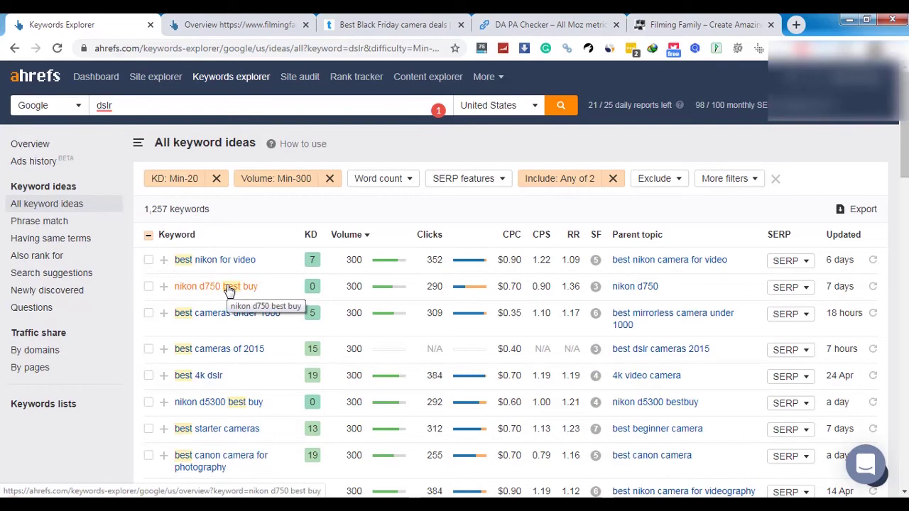
Examine the SERP overview of "best nikon for video" for competing pages and their metrics, and close it
{"action": "scroll", "coordinate": [268, 419], "scroll_direction": "down", "scroll_amount": 1}
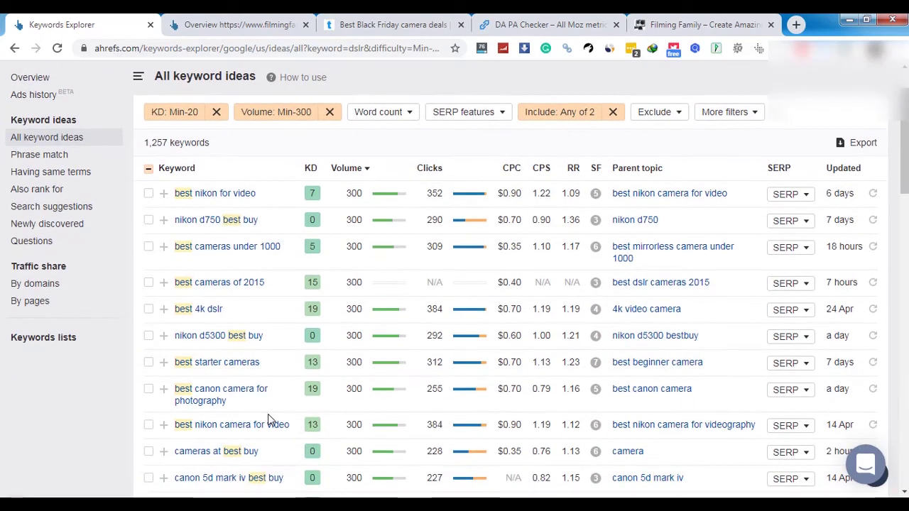
{"action": "scroll", "coordinate": [199, 321], "scroll_direction": "down", "scroll_amount": 3}
{"action": "scroll", "coordinate": [222, 320], "scroll_direction": "up", "scroll_amount": 4}
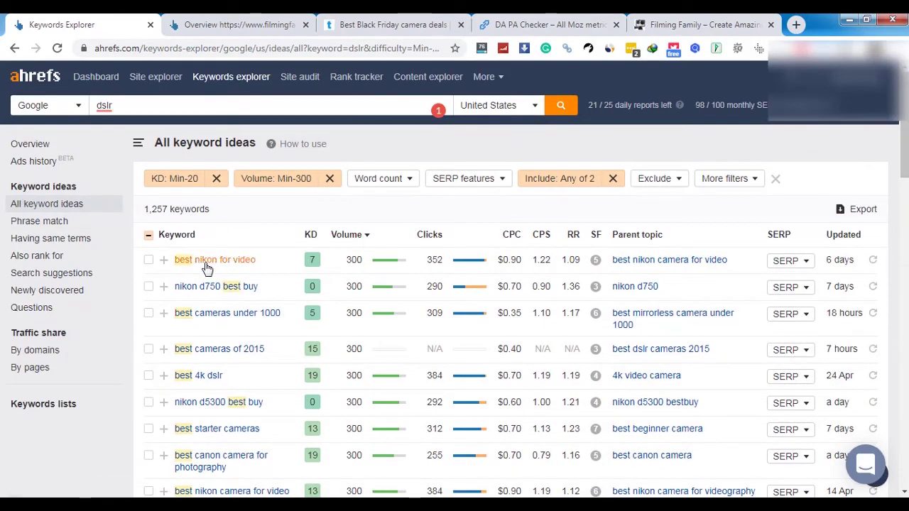
{"action": "left_click", "coordinate": [813, 270]}
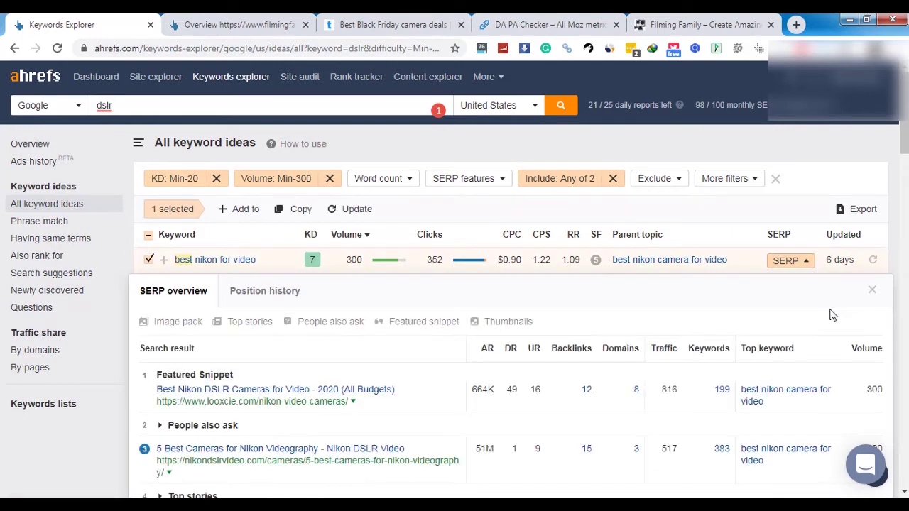
{"action": "scroll", "coordinate": [573, 324], "scroll_direction": "down", "scroll_amount": 1}
{"action": "scroll", "coordinate": [507, 327], "scroll_direction": "down", "scroll_amount": 1}
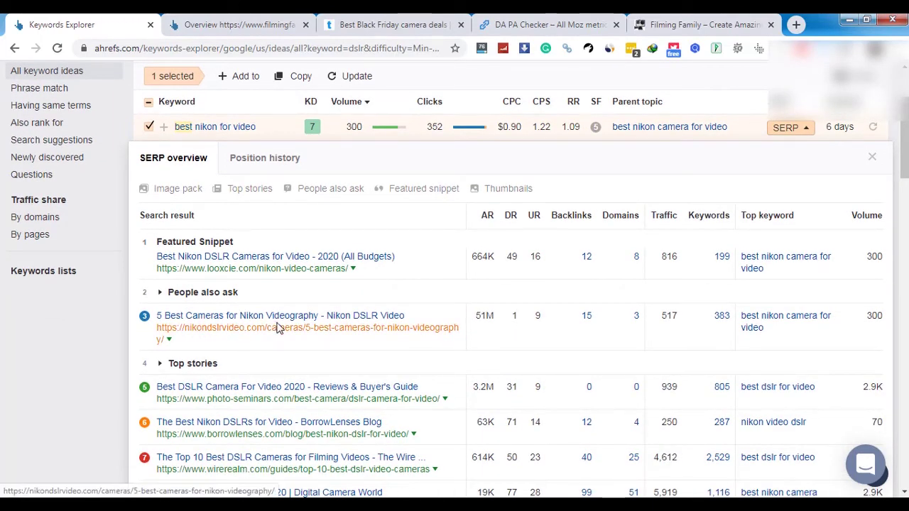
{"action": "scroll", "coordinate": [501, 170], "scroll_direction": "down", "scroll_amount": 2}
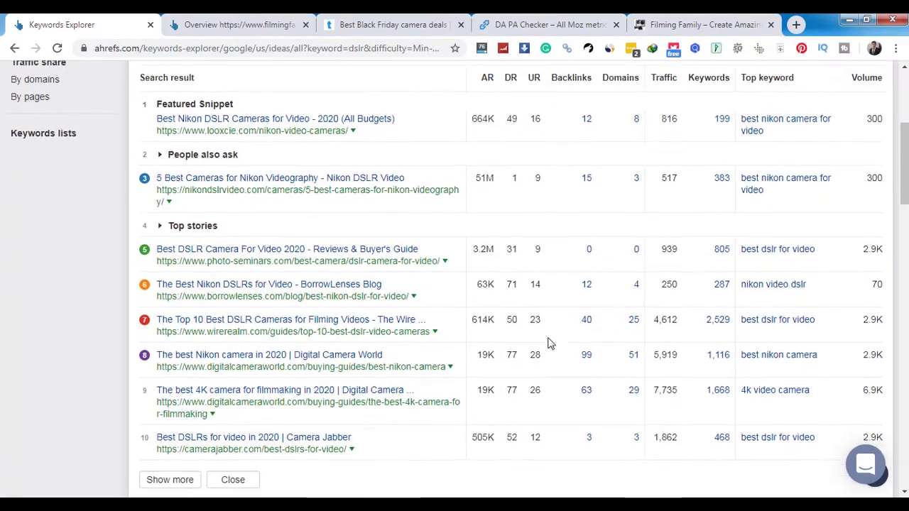
{"action": "scroll", "coordinate": [533, 340], "scroll_direction": "down", "scroll_amount": 4}
{"action": "scroll", "coordinate": [875, 186], "scroll_direction": "up", "scroll_amount": 5}
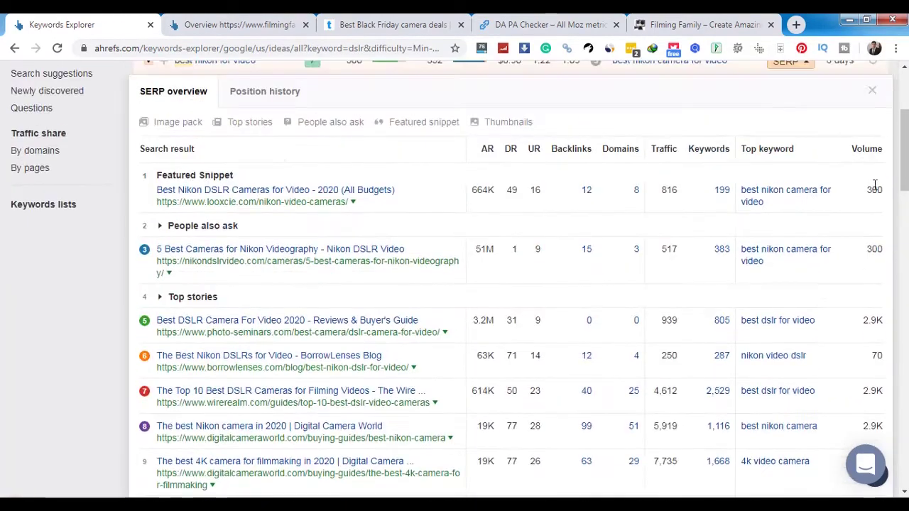
{"action": "left_click", "coordinate": [872, 90]}
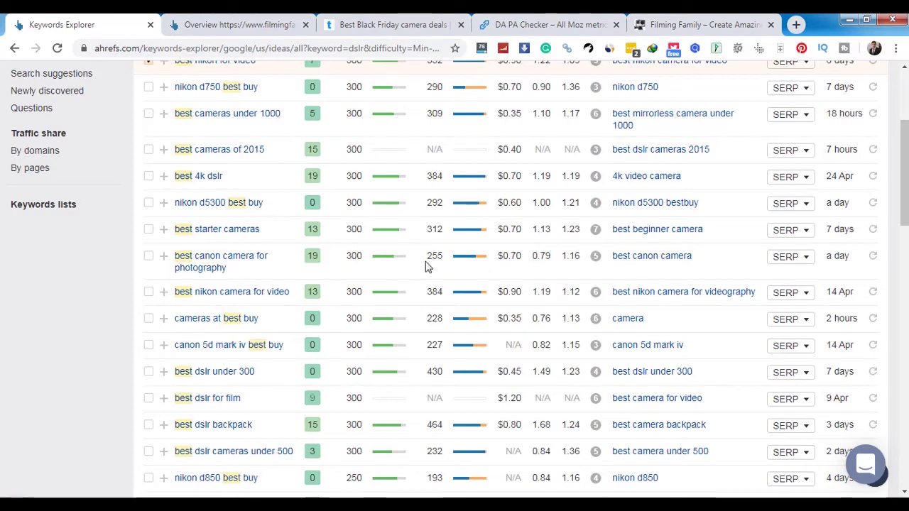
Remove "top" from the Include filter, apply it with only "best", and deselect the keyword "best nikon for video"
{"action": "scroll", "coordinate": [427, 263], "scroll_direction": "up", "scroll_amount": 2}
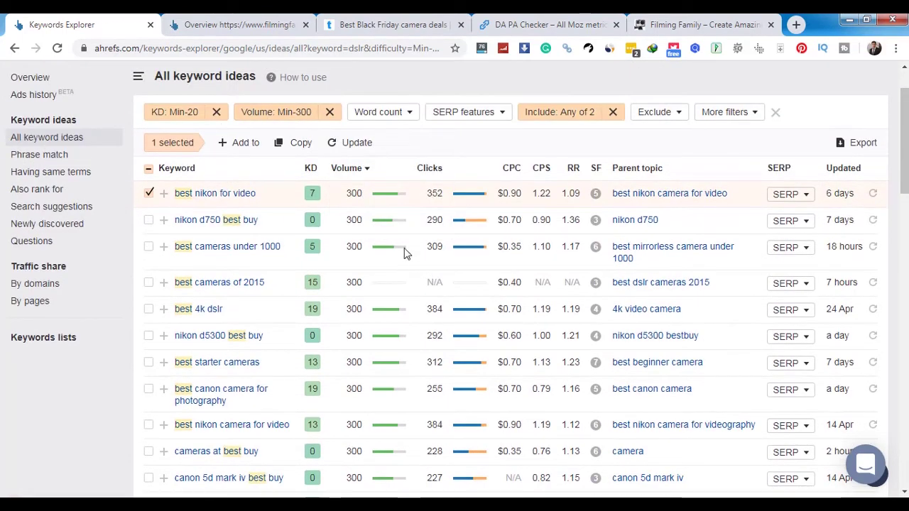
{"action": "mouse_move", "coordinate": [406, 253]}
{"action": "left_click", "coordinate": [581, 117]}
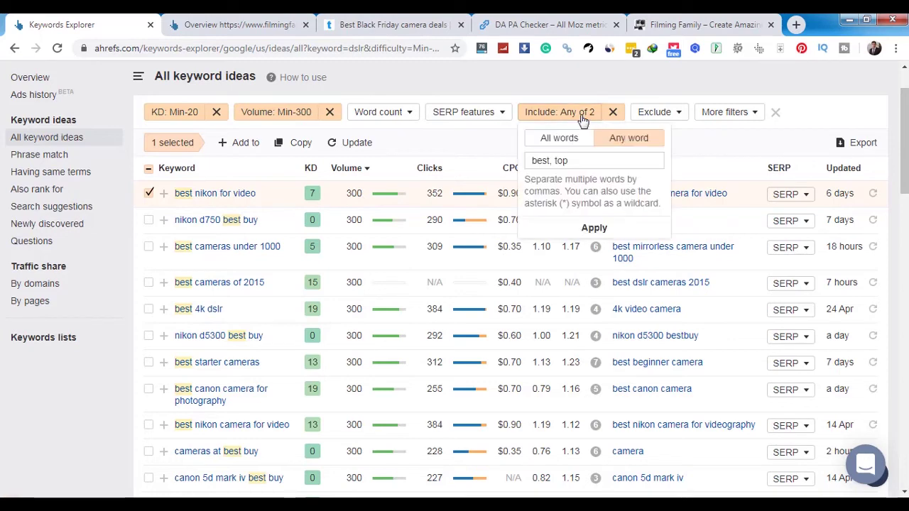
{"action": "left_click_drag", "start_coordinate": [556, 161], "coordinate": [638, 159]}
{"action": "left_click", "coordinate": [595, 228]}
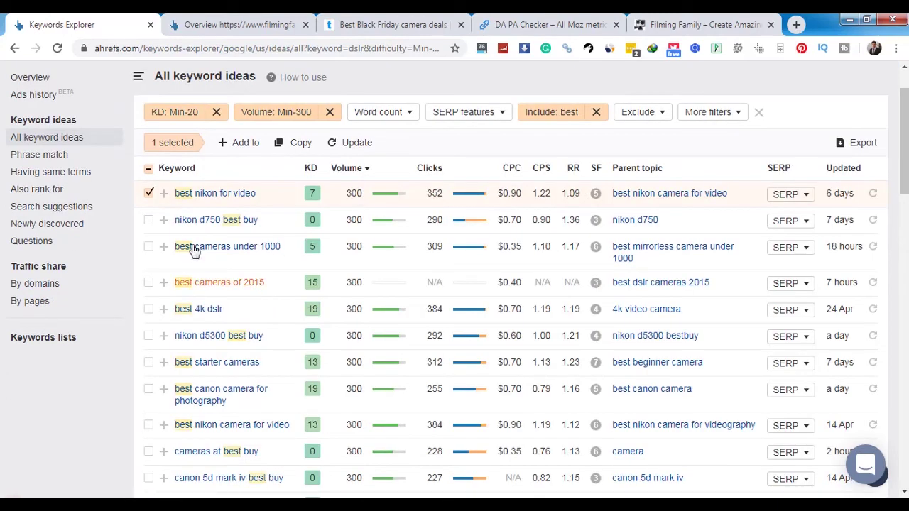
{"action": "left_click", "coordinate": [150, 194]}
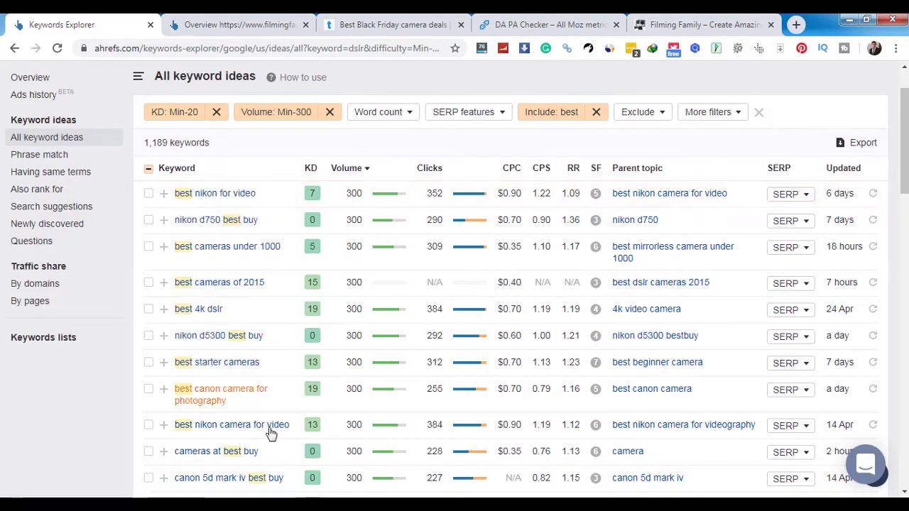
Highlight the search volume and the clicks of the keyword "best canon camera for photography"
{"action": "scroll", "coordinate": [230, 398], "scroll_direction": "down", "scroll_amount": 4}
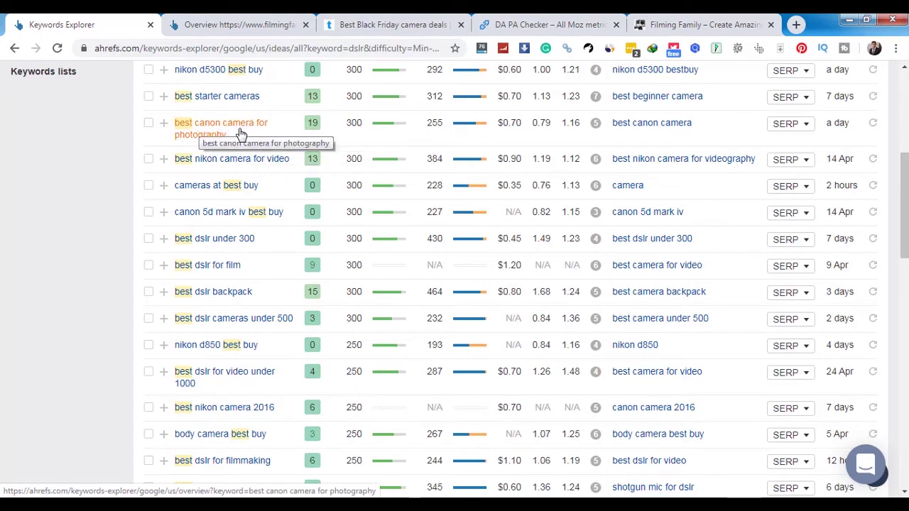
{"action": "double_click", "coordinate": [348, 125]}
{"action": "scroll", "coordinate": [440, 228], "scroll_direction": "up", "scroll_amount": 1}
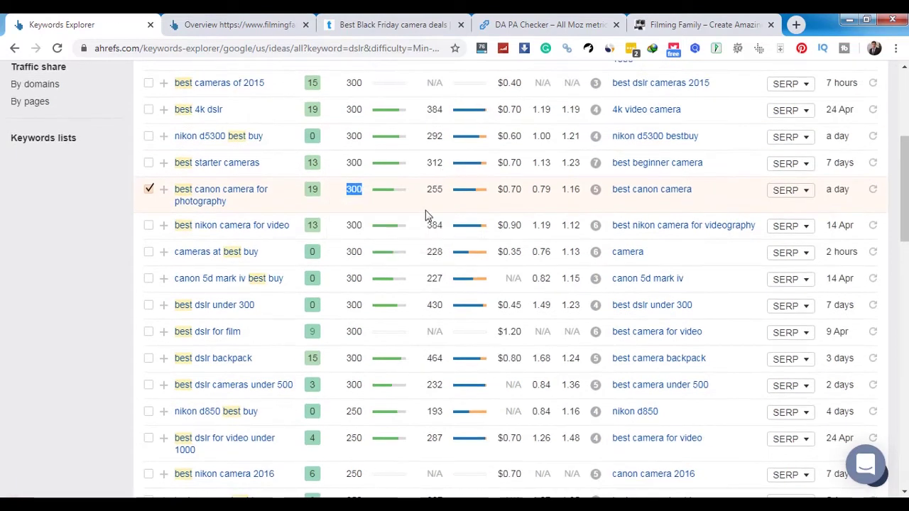
{"action": "double_click", "coordinate": [434, 189]}
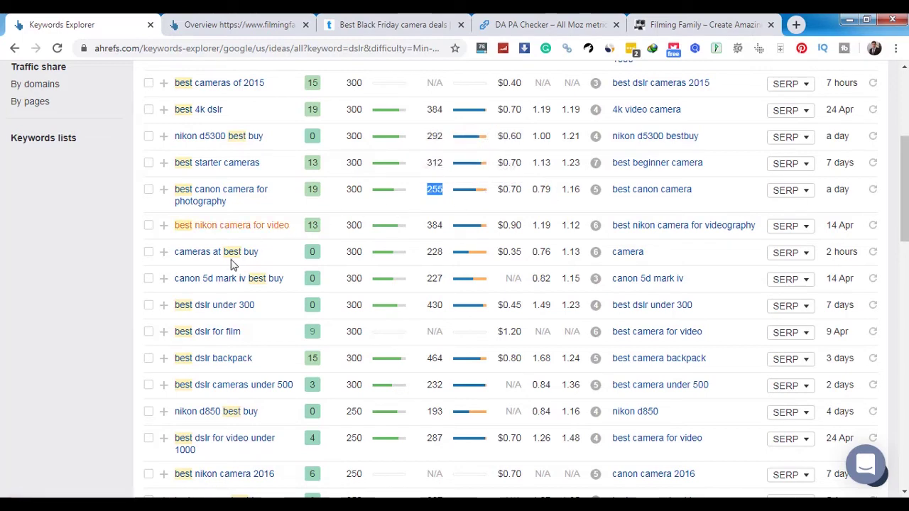
Open the SERP overview of "best nikon for video" again and examine the ranking pages and their domain ratings
{"action": "scroll", "coordinate": [334, 308], "scroll_direction": "up", "scroll_amount": 3}
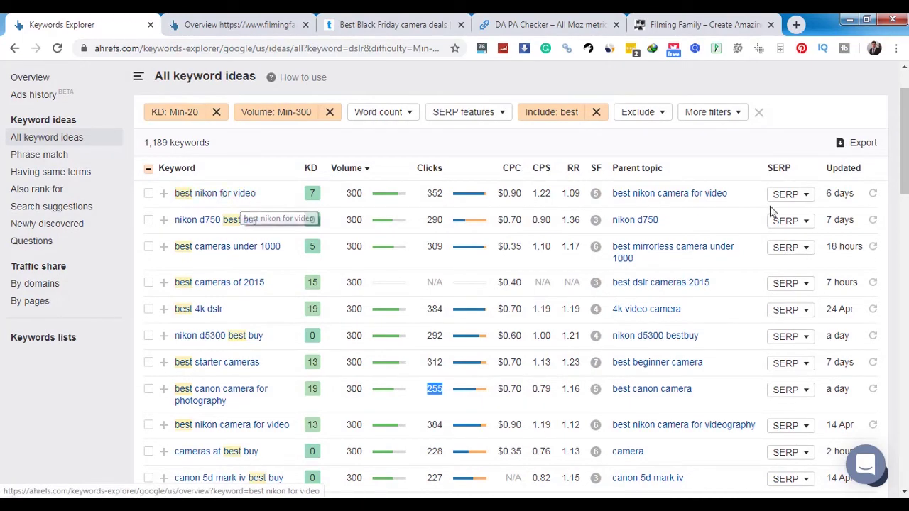
{"action": "left_click", "coordinate": [795, 195]}
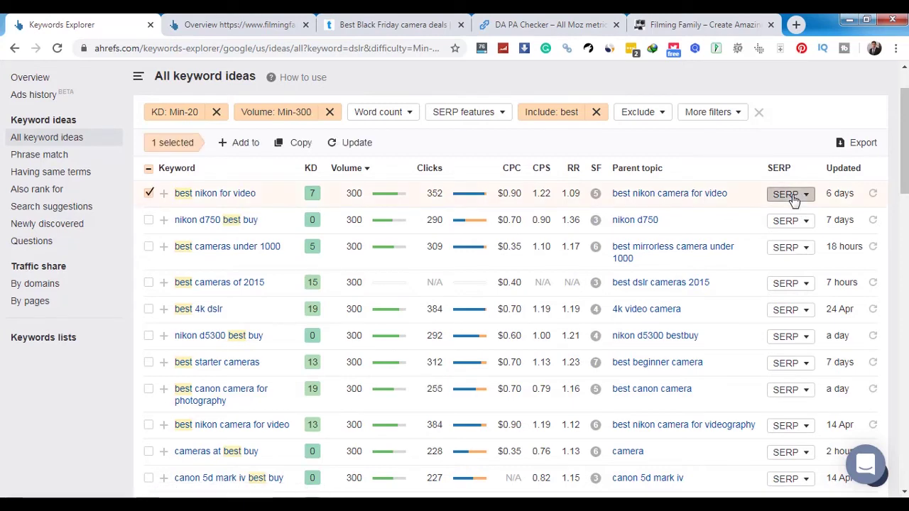
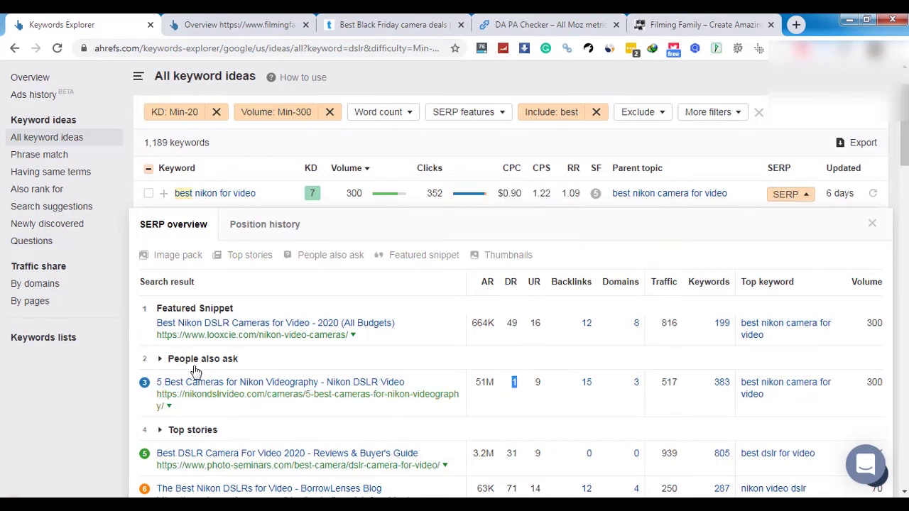
{"action": "scroll", "coordinate": [567, 364], "scroll_direction": "down", "scroll_amount": 1}
{"action": "scroll", "coordinate": [567, 364], "scroll_direction": "down", "scroll_amount": 1}
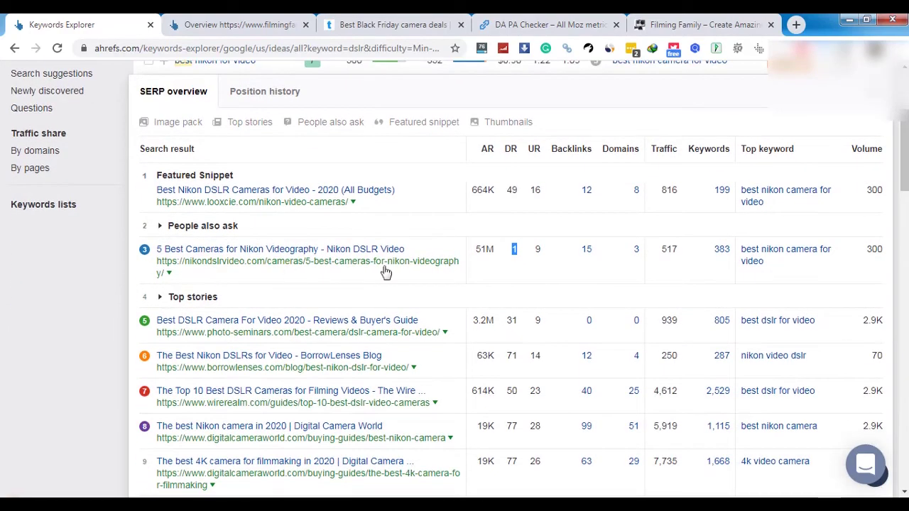
{"action": "scroll", "coordinate": [599, 331], "scroll_direction": "down", "scroll_amount": 4}
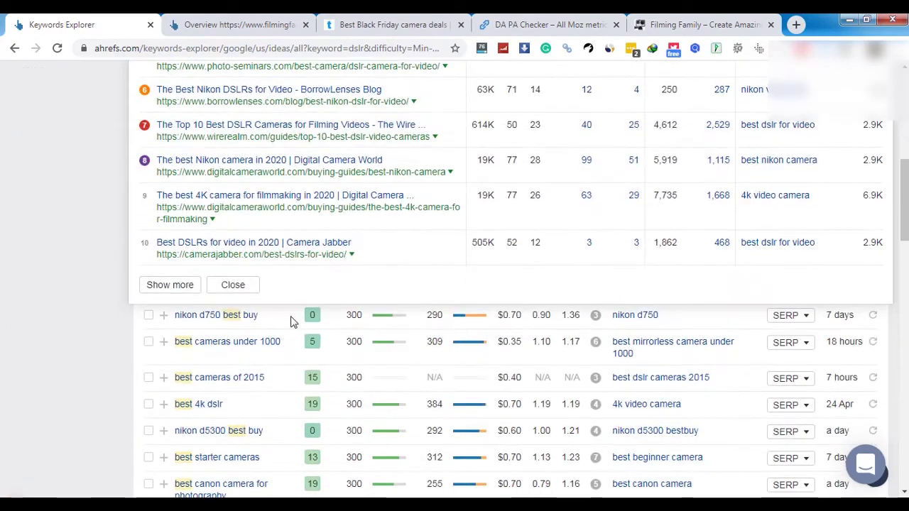
{"action": "scroll", "coordinate": [299, 320], "scroll_direction": "up", "scroll_amount": 4}
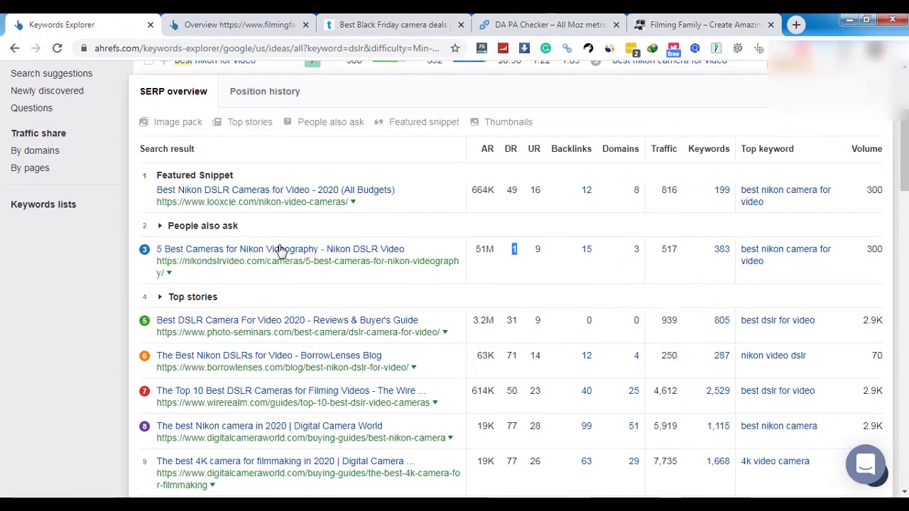
Highlight the traffic of the "5 Best Cameras for Nikon Videography" result and compare it with the keyword's search volume
{"action": "double_click", "coordinate": [667, 246]}
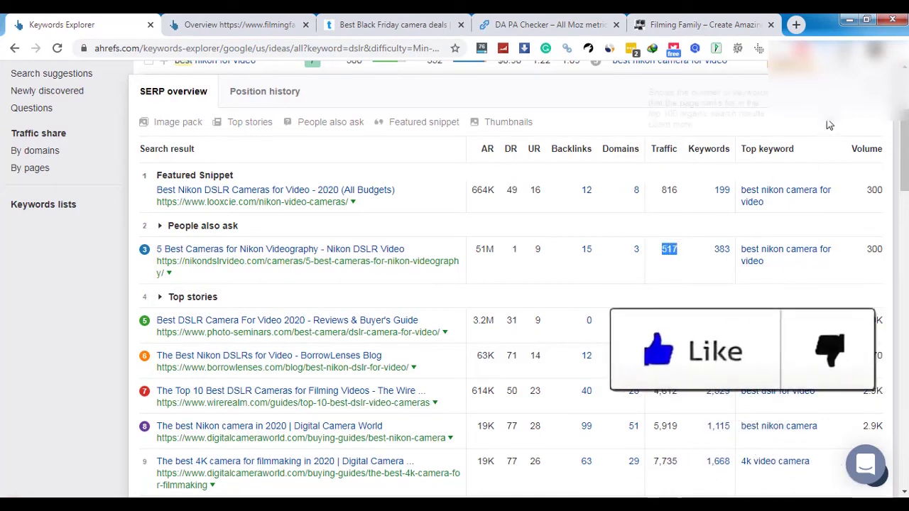
{"action": "left_click", "coordinate": [561, 176]}
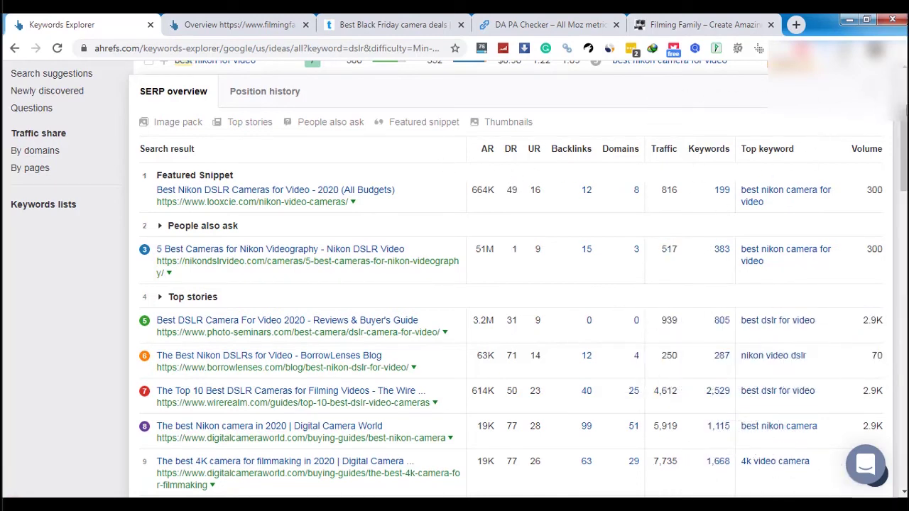
{"action": "scroll", "coordinate": [579, 160], "scroll_direction": "up", "scroll_amount": 3}
{"action": "left_click_drag", "start_coordinate": [346, 260], "coordinate": [357, 261]}
{"action": "left_click_drag", "start_coordinate": [666, 446], "coordinate": [675, 447]}
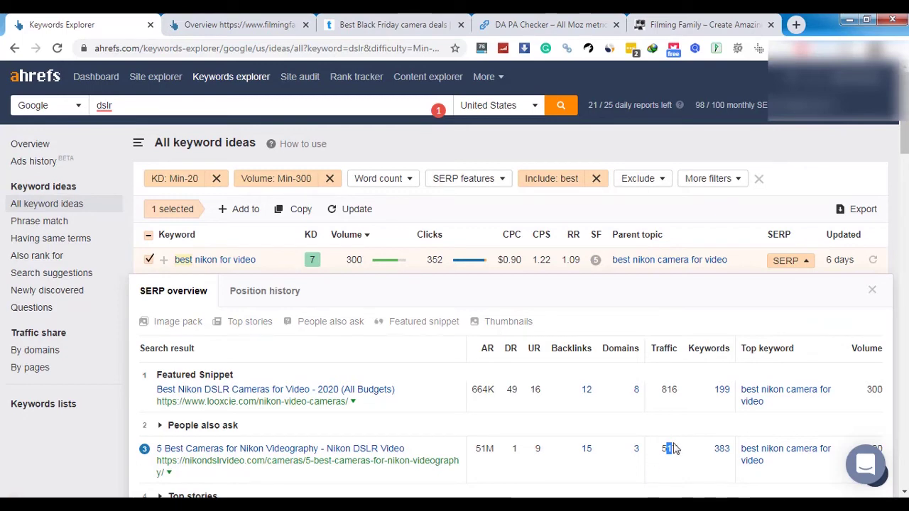
{"action": "double_click", "coordinate": [671, 448]}
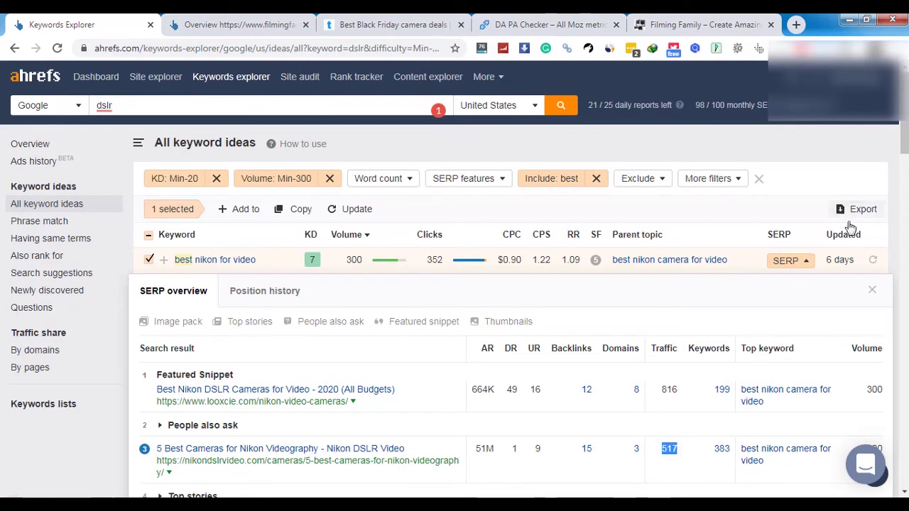
Highlight the traffic of "5 Best Cameras for Nikon Videography" once more and close the SERP overview of "best nikon for video"
{"action": "left_click", "coordinate": [871, 296]}
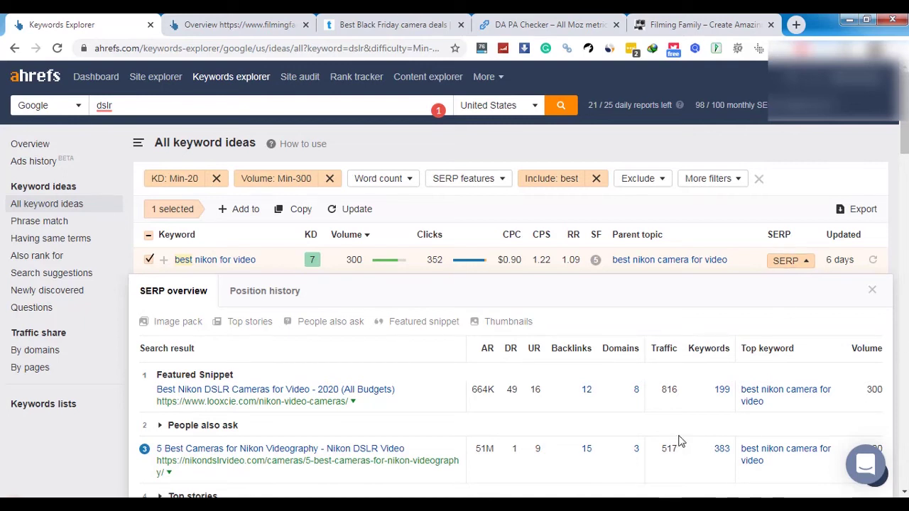
{"action": "left_click_drag", "start_coordinate": [679, 452], "coordinate": [661, 453]}
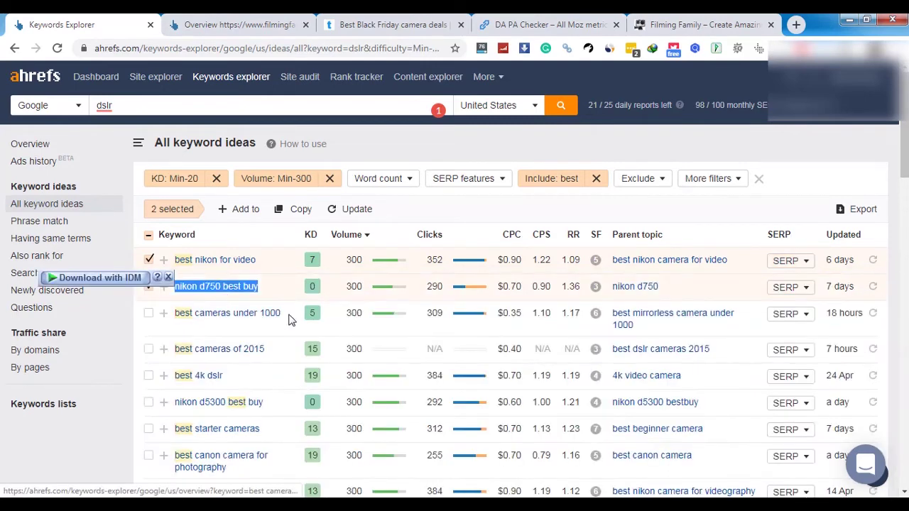
Highlight the search volume of "best cameras under 1000", then open its SERP overview and examine the top ten ranking pages
{"action": "left_click_drag", "start_coordinate": [363, 314], "coordinate": [338, 319]}
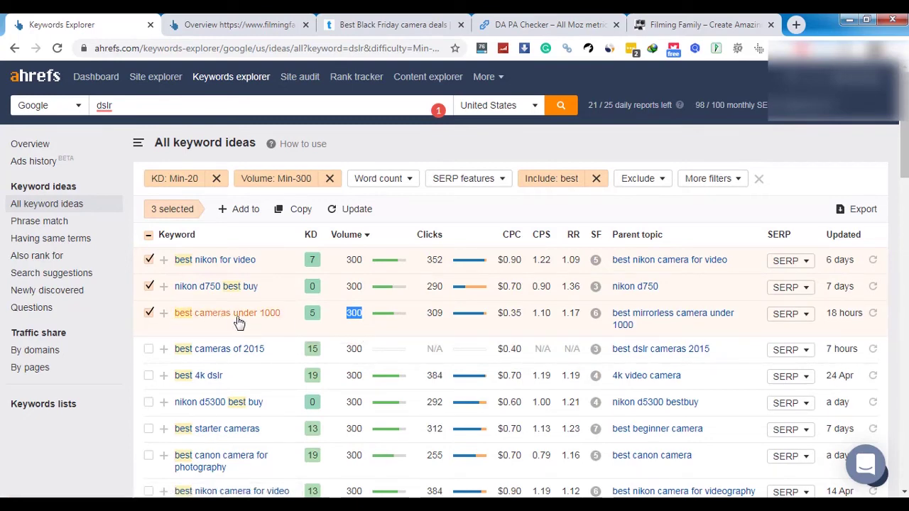
{"action": "left_click", "coordinate": [804, 319]}
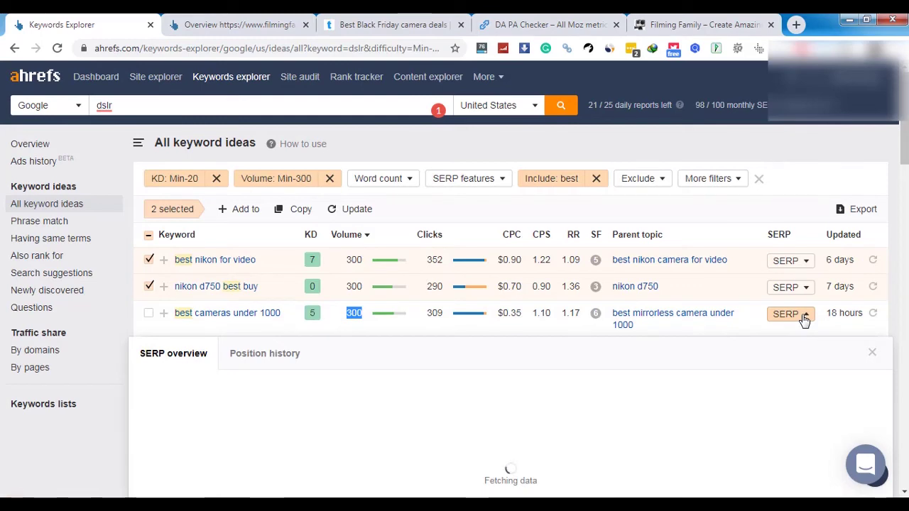
{"action": "mouse_move", "coordinate": [481, 316]}
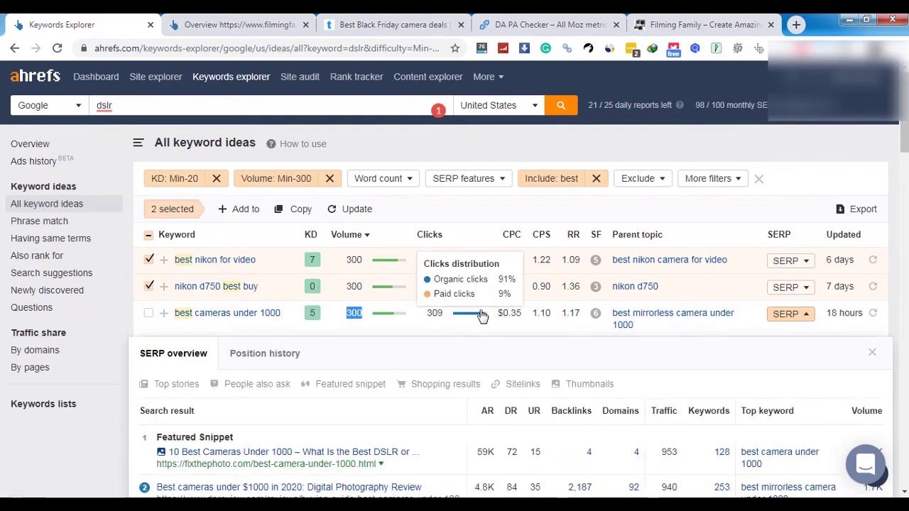
{"action": "scroll", "coordinate": [490, 327], "scroll_direction": "down", "scroll_amount": 5}
{"action": "scroll", "coordinate": [495, 338], "scroll_direction": "down", "scroll_amount": 1}
{"action": "scroll", "coordinate": [518, 427], "scroll_direction": "down", "scroll_amount": 2}
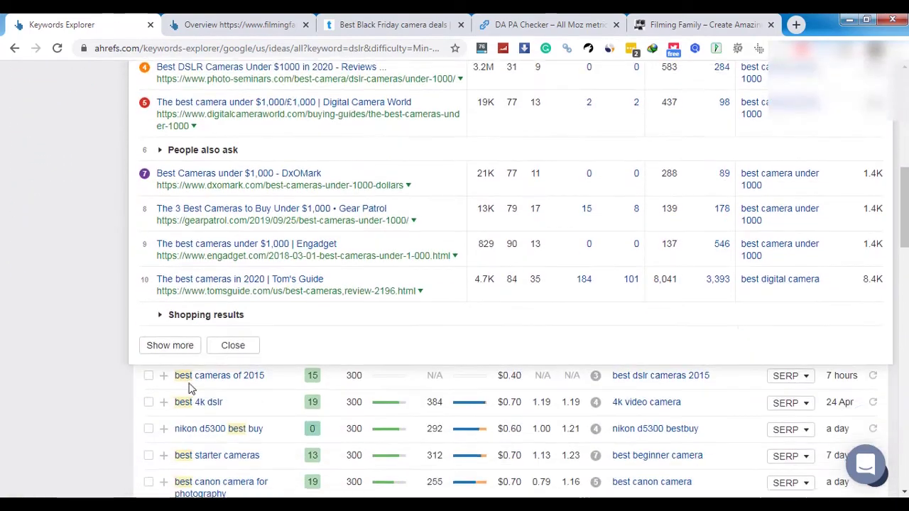
Expand the SERP overview of "best cameras under 1000" with more results, examine their domain ratings, and close it
{"action": "left_click", "coordinate": [159, 334]}
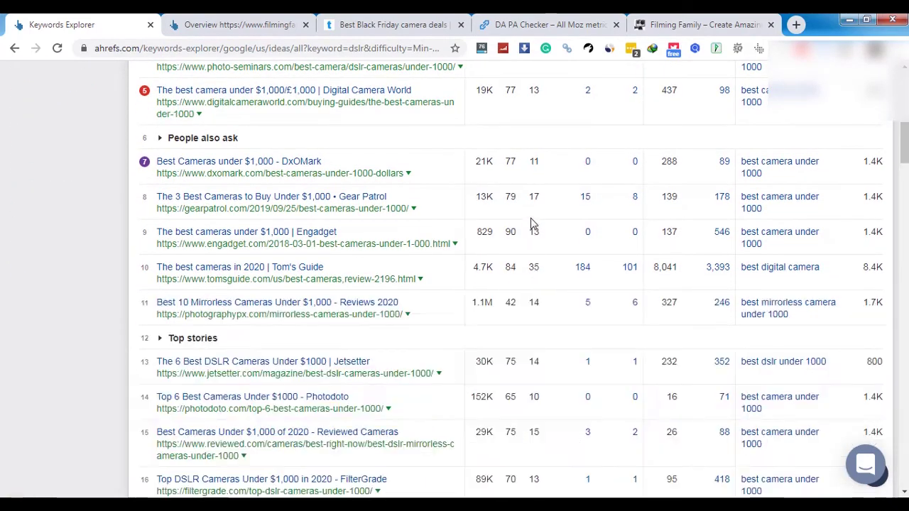
{"action": "scroll", "coordinate": [523, 331], "scroll_direction": "down", "scroll_amount": 1}
{"action": "scroll", "coordinate": [524, 334], "scroll_direction": "down", "scroll_amount": 6}
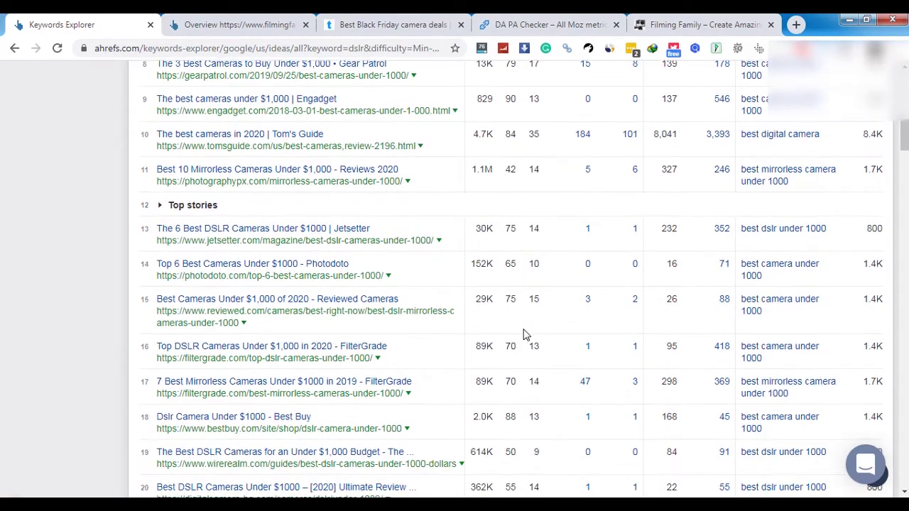
{"action": "scroll", "coordinate": [523, 334], "scroll_direction": "up", "scroll_amount": 11}
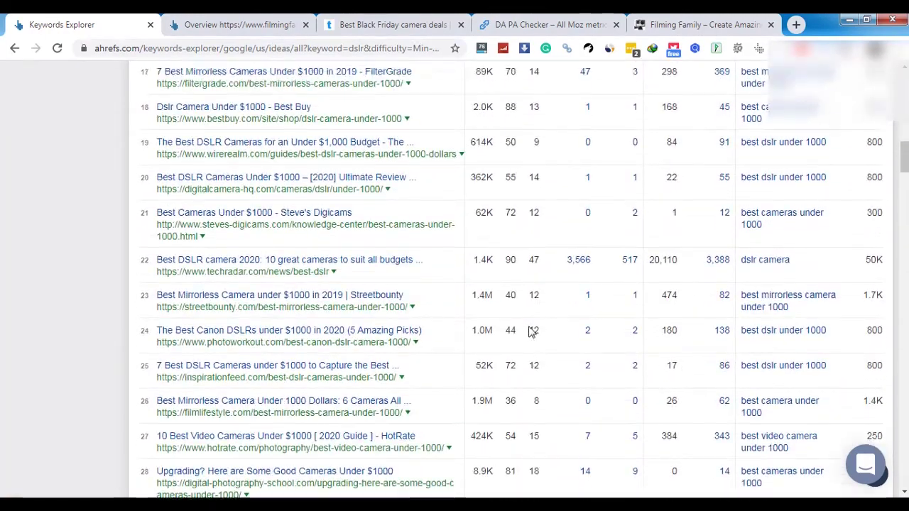
{"action": "left_click", "coordinate": [873, 219]}
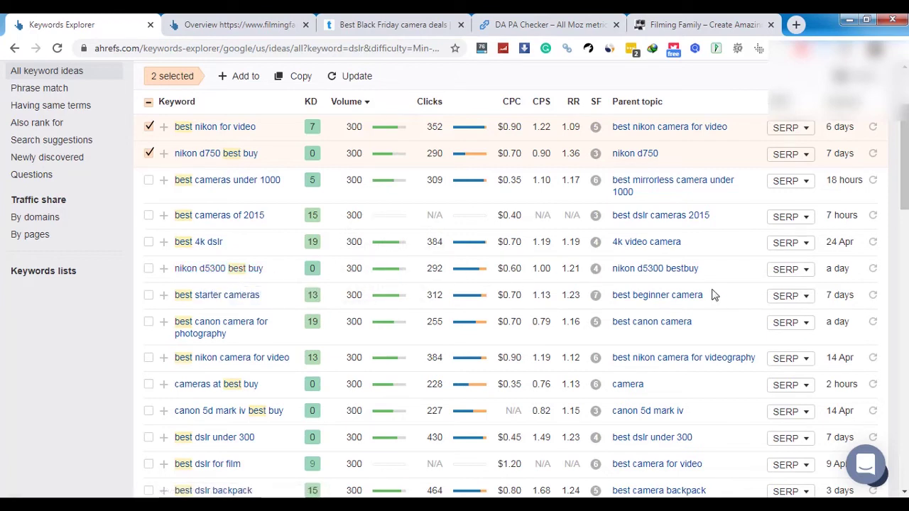
Examine the ranking pages and domain ratings in the SERP overview of "nikon d5300 best buy", then close it
{"action": "left_click", "coordinate": [807, 270]}
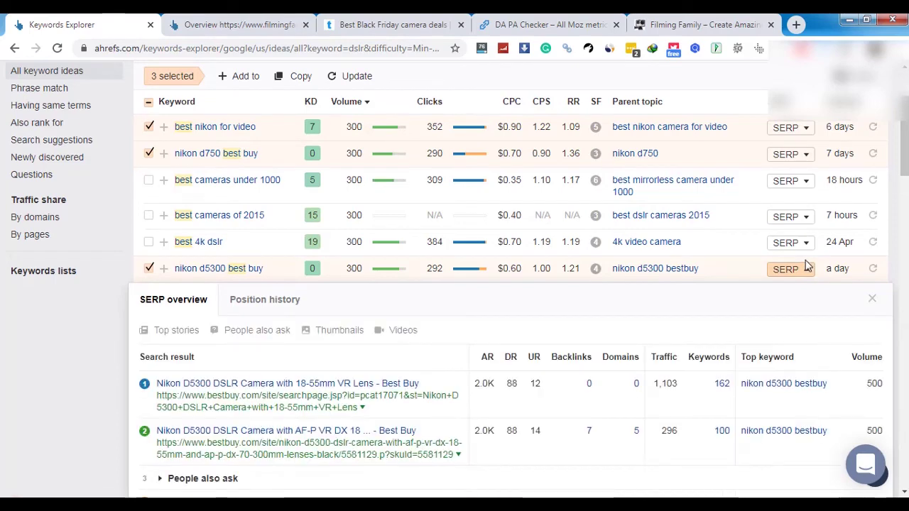
{"action": "scroll", "coordinate": [714, 349], "scroll_direction": "down", "scroll_amount": 1}
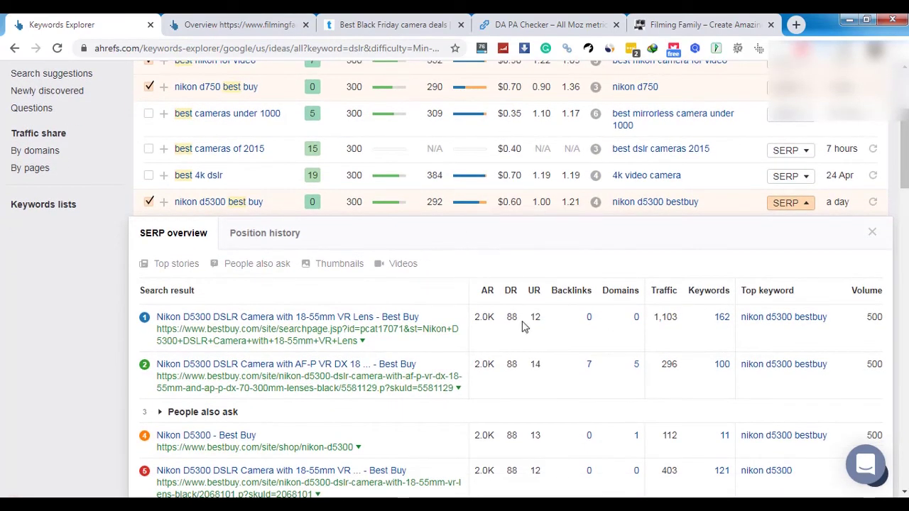
{"action": "scroll", "coordinate": [518, 383], "scroll_direction": "down", "scroll_amount": 5}
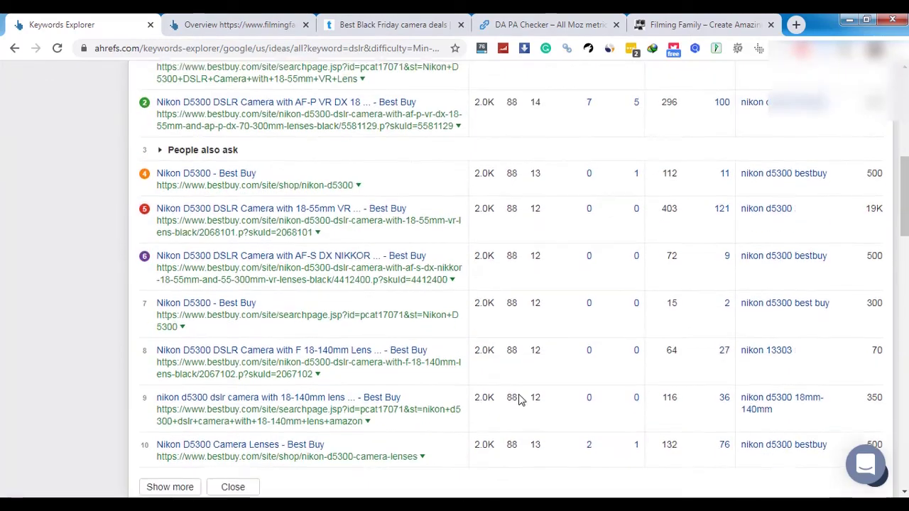
{"action": "scroll", "coordinate": [626, 221], "scroll_direction": "up", "scroll_amount": 3}
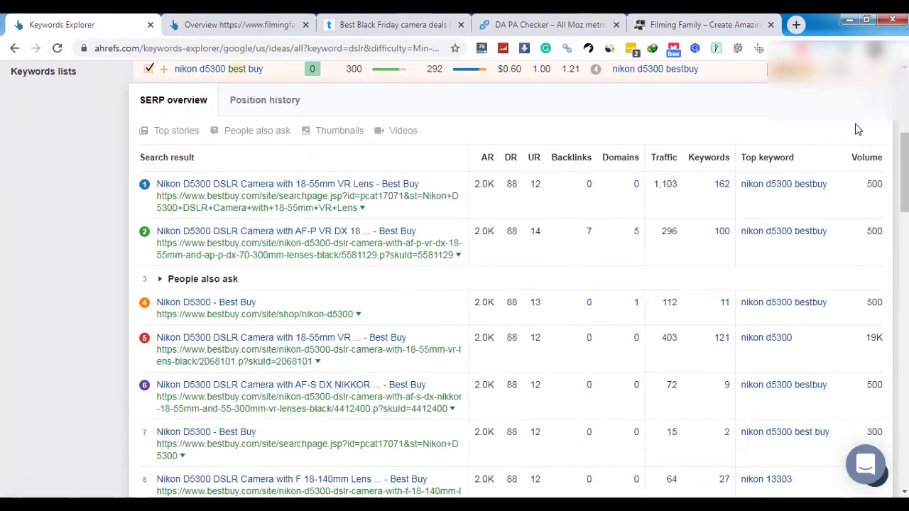
{"action": "left_click", "coordinate": [876, 101]}
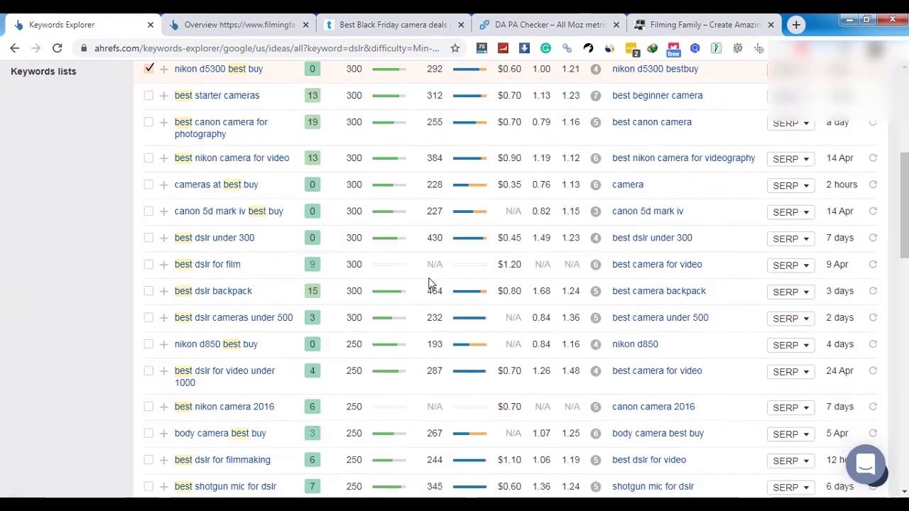
Look over further "best" keywords in the list and replace the seed keyword "dslr" with a search for "backpack"
{"action": "scroll", "coordinate": [431, 283], "scroll_direction": "down", "scroll_amount": 2}
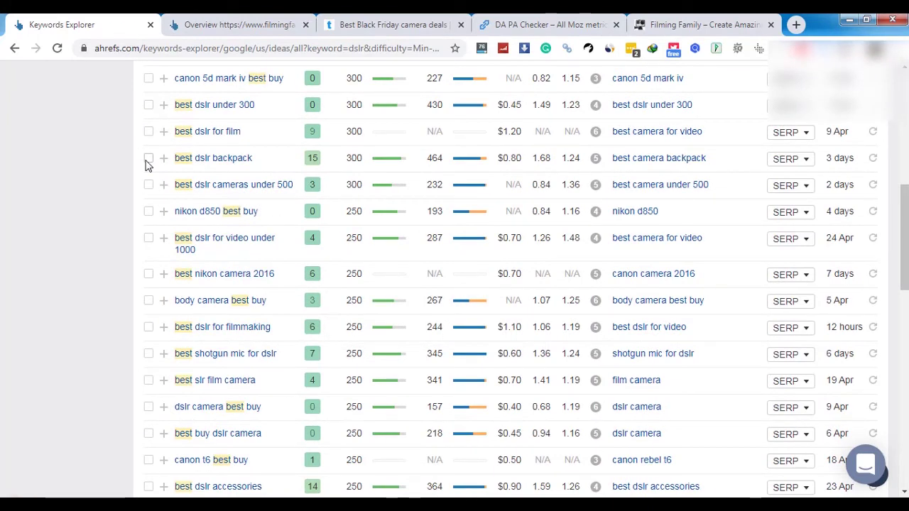
{"action": "scroll", "coordinate": [239, 274], "scroll_direction": "up", "scroll_amount": 10}
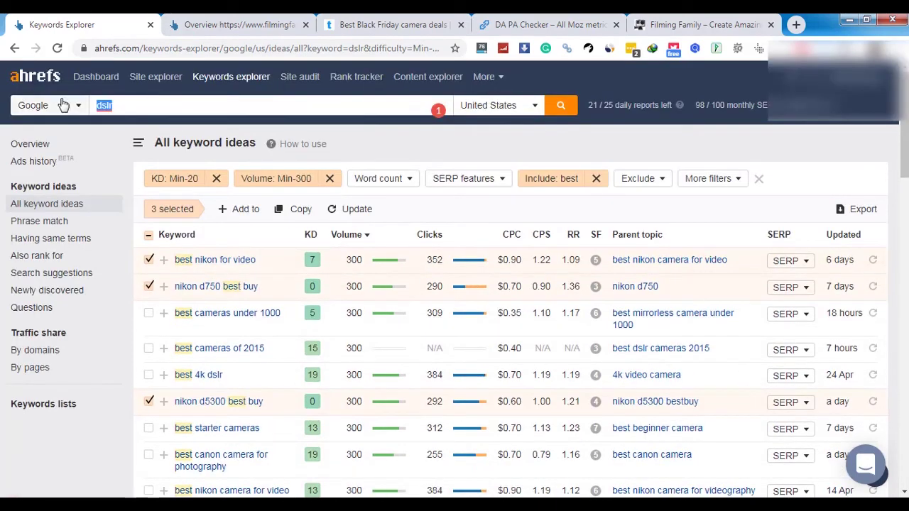
{"action": "type", "text": "back"}
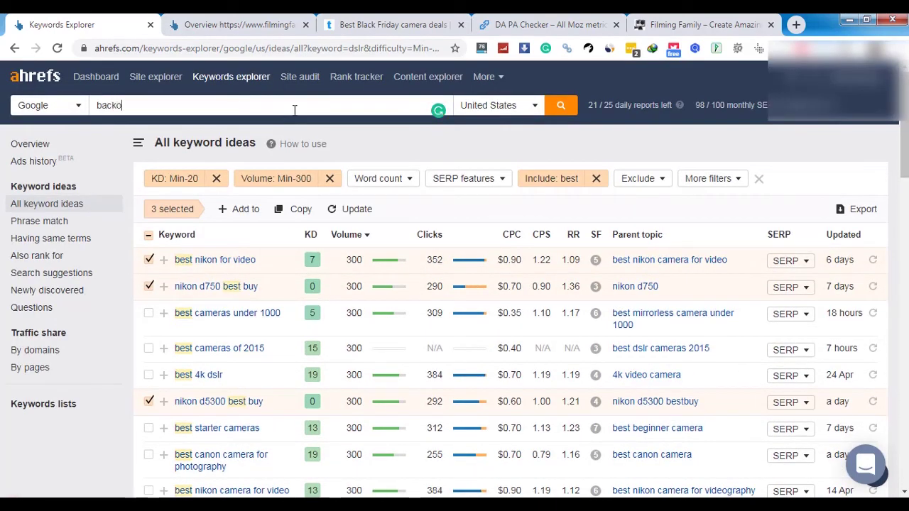
{"action": "type", "text": "pack"}
{"action": "key", "text": "Return"}
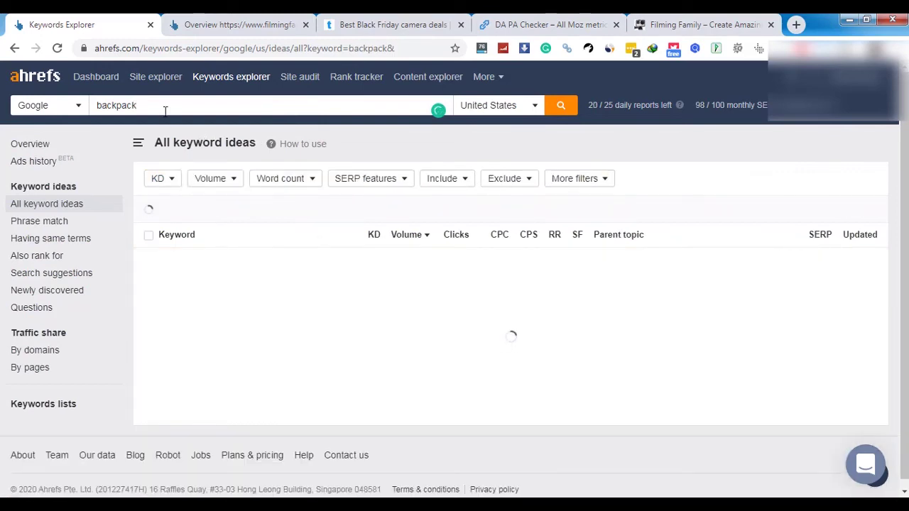
Search the United States keyword ideas for the seed keyword "beauty"
{"action": "double_click", "coordinate": [143, 105]}
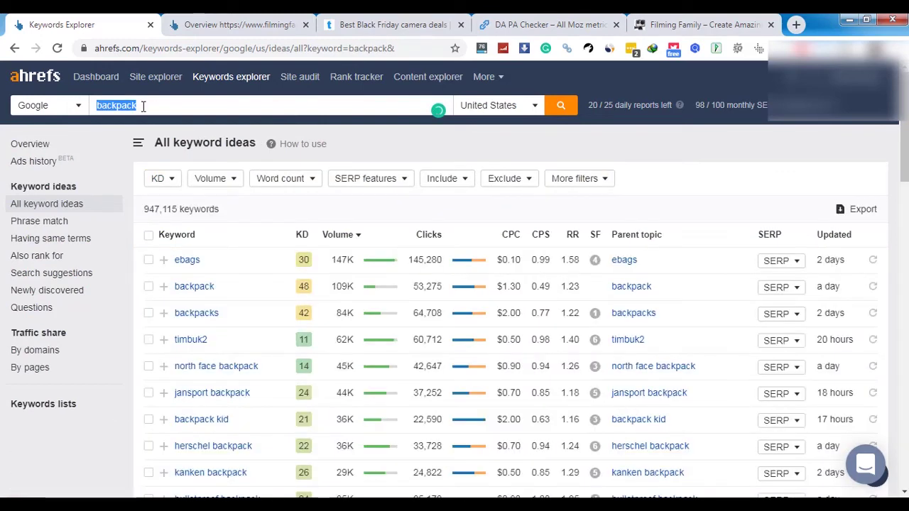
{"action": "type", "text": "beauty"}
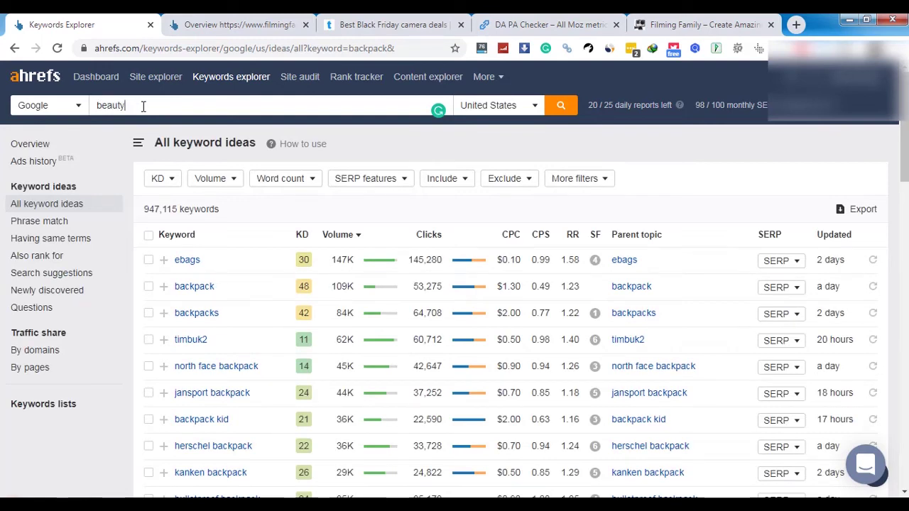
{"action": "key", "text": "Return"}
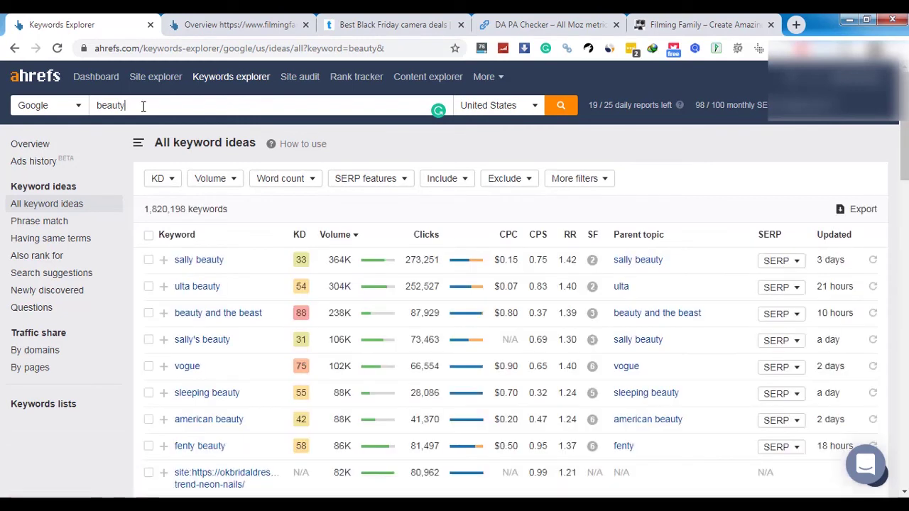
Filter the "beauty" keyword ideas to a maximum KD of 20 and a maximum search volume of 300
{"action": "left_click", "coordinate": [170, 182]}
{"action": "left_click", "coordinate": [257, 205]}
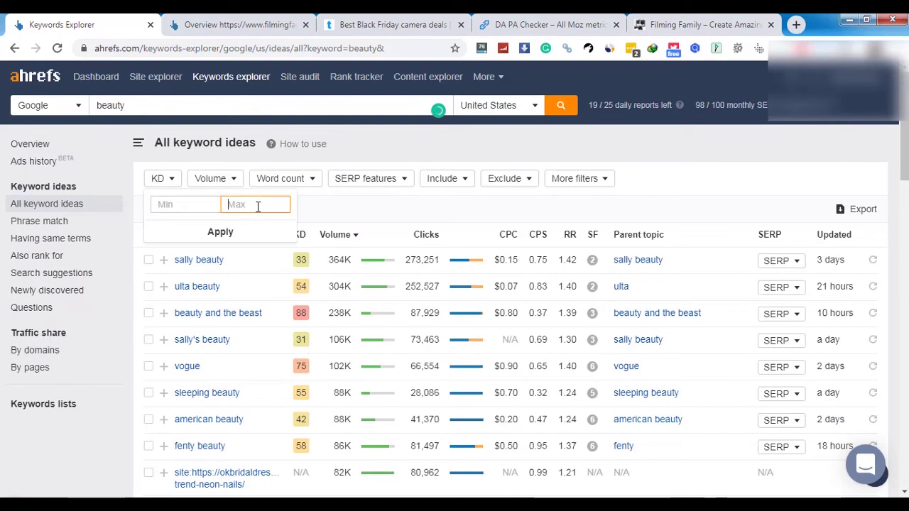
{"action": "left_click", "coordinate": [221, 232]}
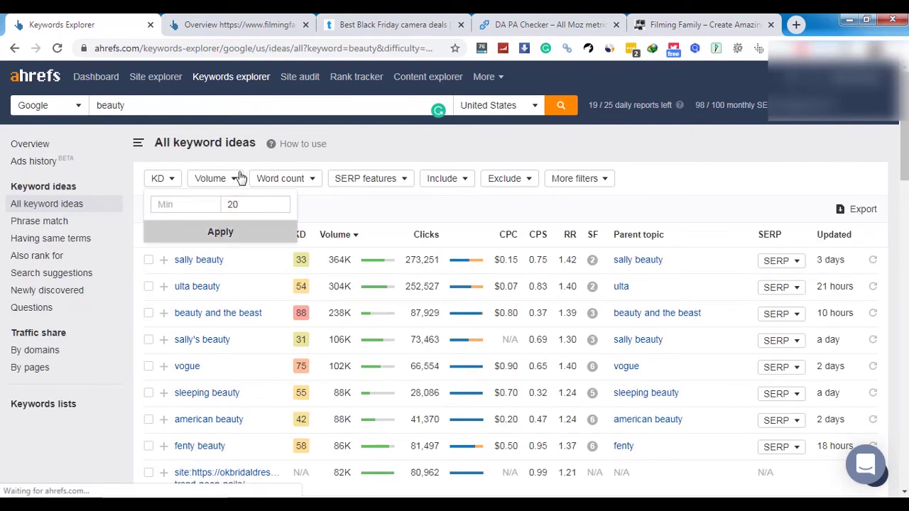
{"action": "left_click", "coordinate": [260, 181]}
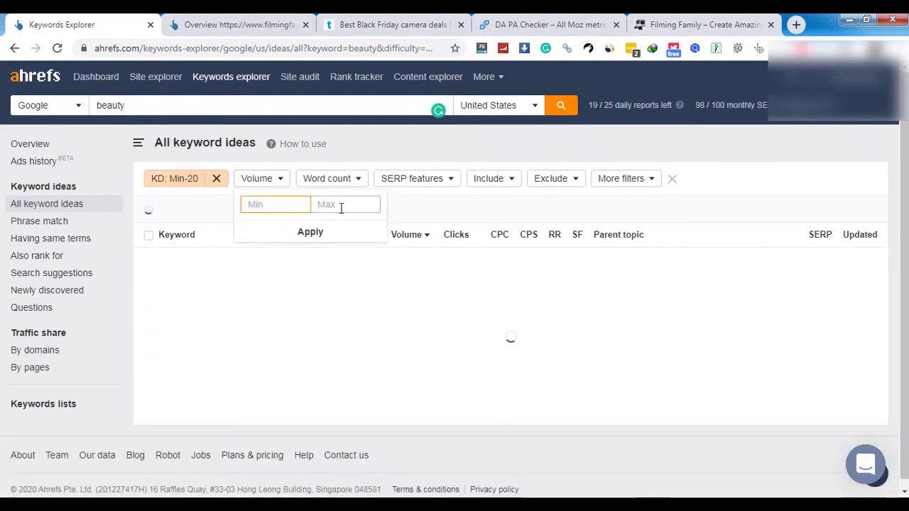
{"action": "type", "text": "300"}
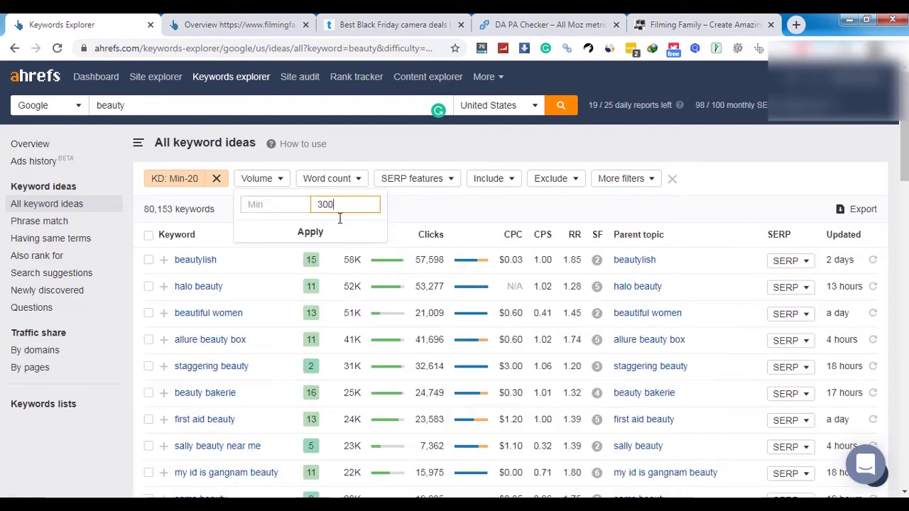
{"action": "left_click", "coordinate": [310, 231]}
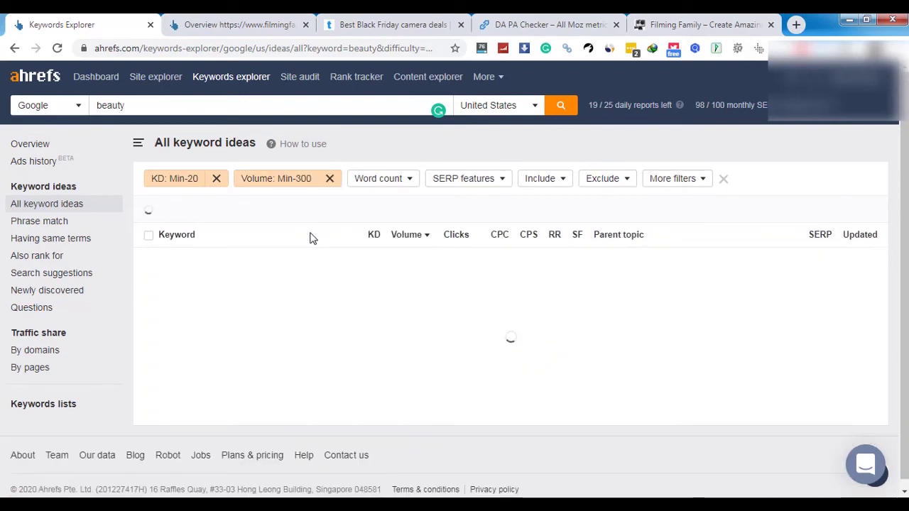
Filter the keyword ideas to a minimum word count of 5 and to those including the word "best"
{"action": "left_click", "coordinate": [410, 178]}
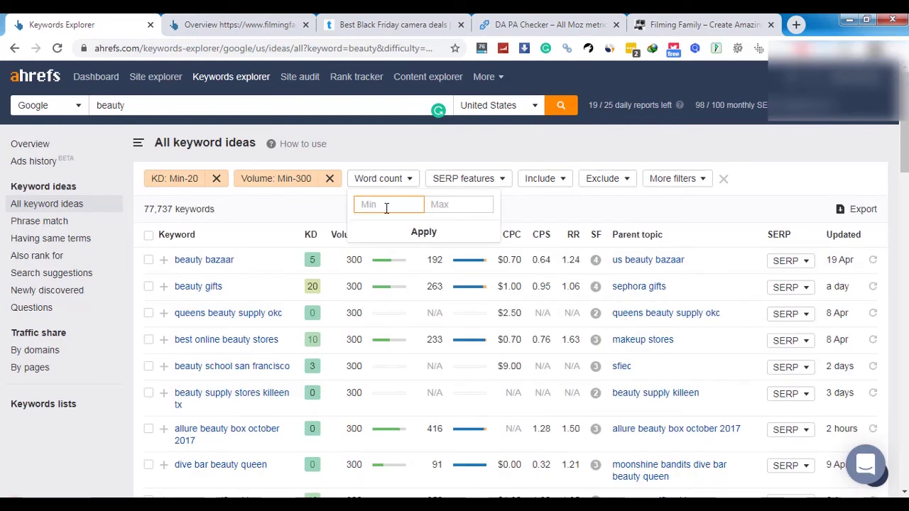
{"action": "type", "text": "55"}
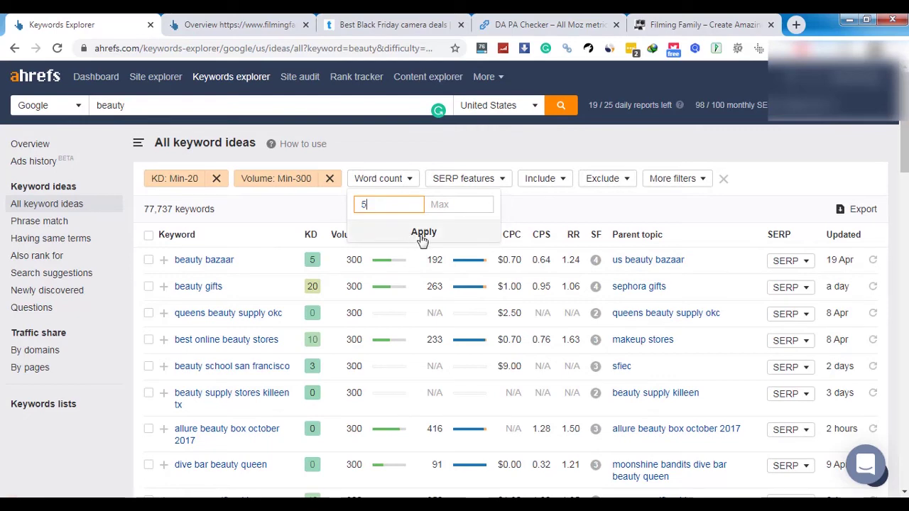
{"action": "left_click", "coordinate": [417, 235]}
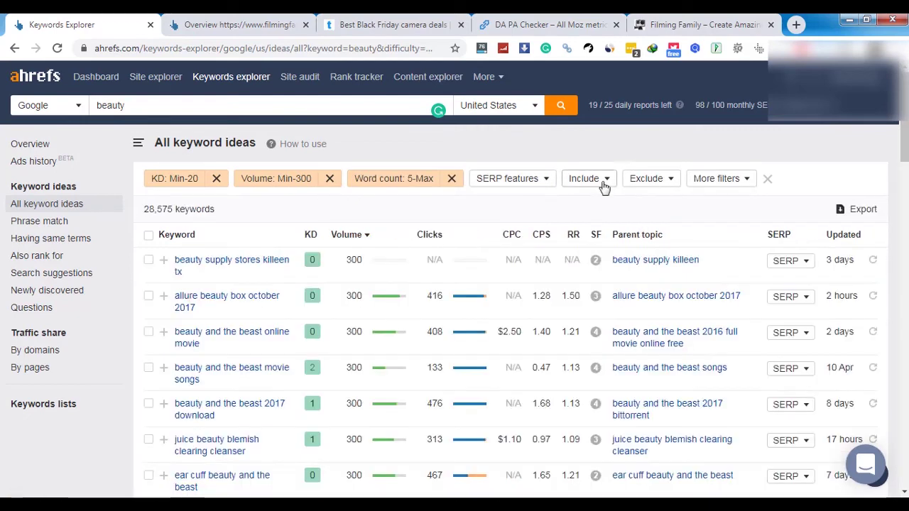
{"action": "left_click", "coordinate": [600, 183]}
{"action": "left_click", "coordinate": [600, 224]}
{"action": "type", "text": "b"}
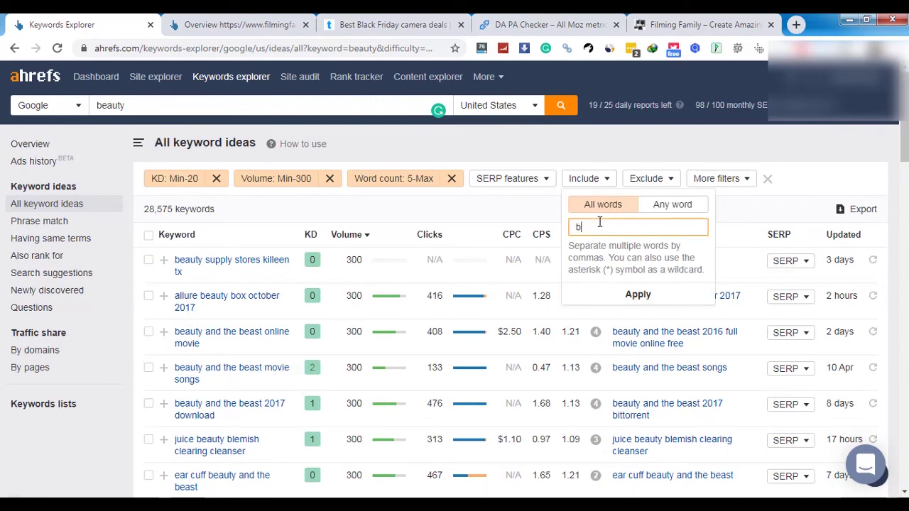
{"action": "type", "text": "est"}
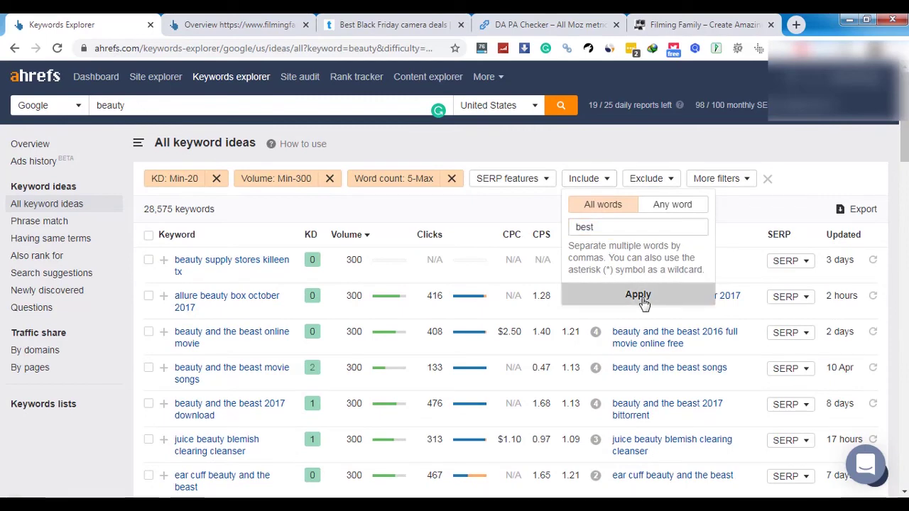
{"action": "left_click", "coordinate": [638, 294]}
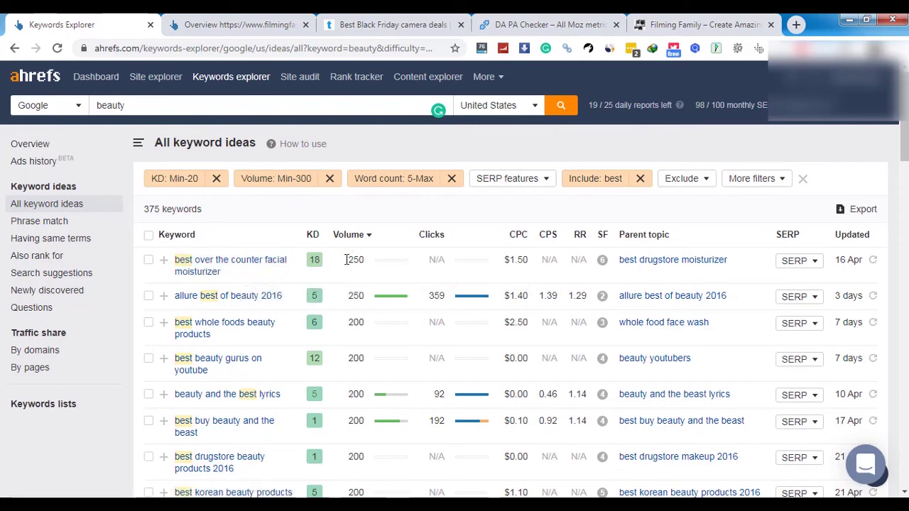
Check the SERP overview metrics of the ranking pages for "best over the counter facial moisturizer" and close the overview
{"action": "left_click", "coordinate": [799, 260]}
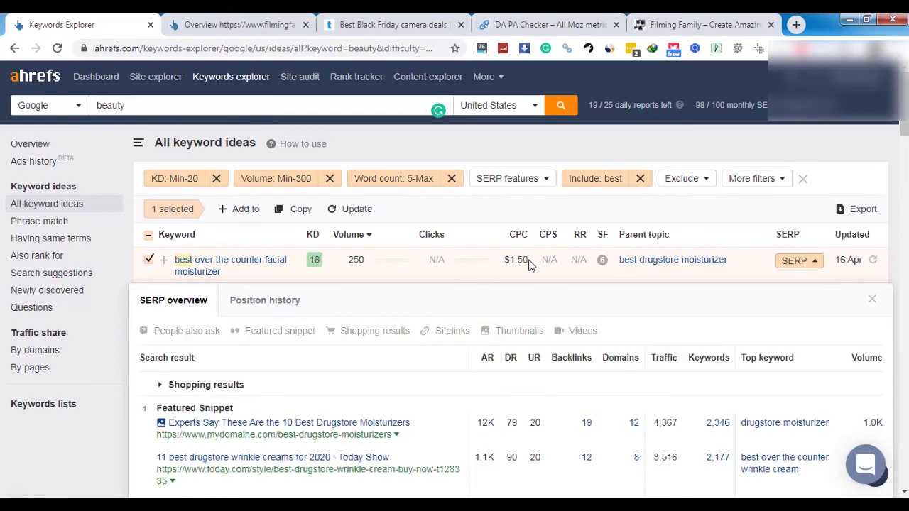
{"action": "scroll", "coordinate": [546, 361], "scroll_direction": "down", "scroll_amount": 10}
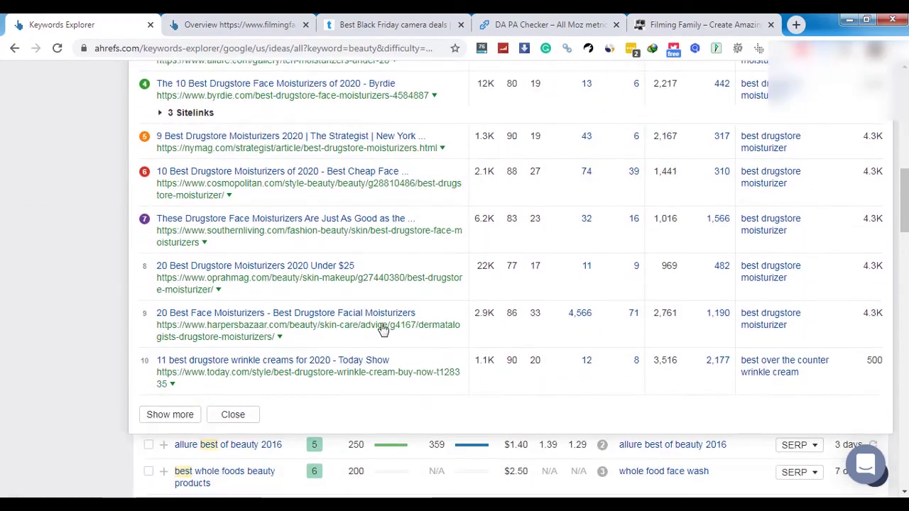
{"action": "scroll", "coordinate": [448, 345], "scroll_direction": "up", "scroll_amount": 5}
{"action": "scroll", "coordinate": [497, 213], "scroll_direction": "down", "scroll_amount": 1}
{"action": "scroll", "coordinate": [546, 315], "scroll_direction": "down", "scroll_amount": 3}
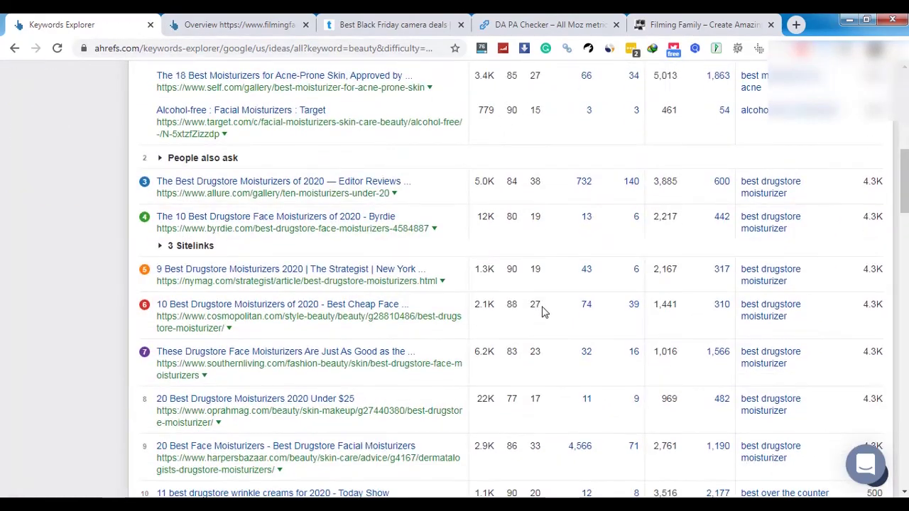
{"action": "scroll", "coordinate": [519, 213], "scroll_direction": "up", "scroll_amount": 5}
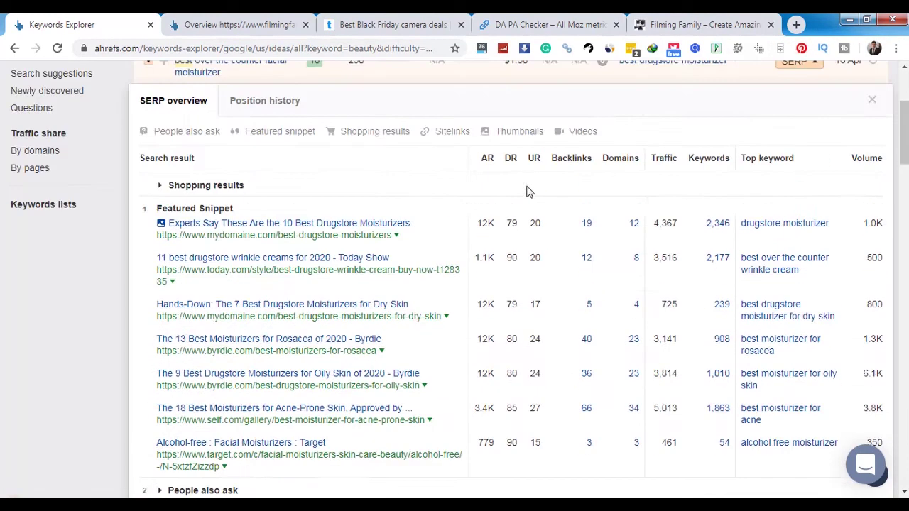
{"action": "left_click", "coordinate": [873, 101]}
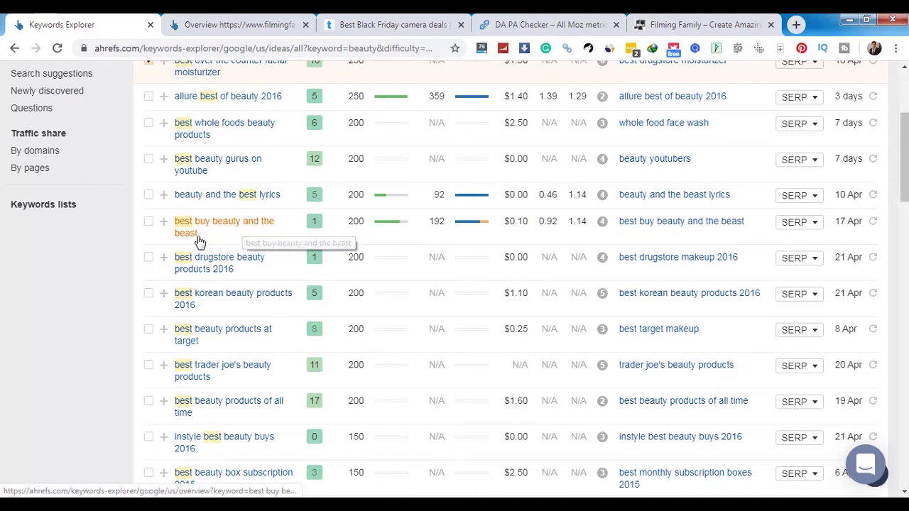
Examine the SERP overview for "best buy beauty and the beast", including the additional results beyond the first ten, and close it
{"action": "left_click", "coordinate": [805, 231]}
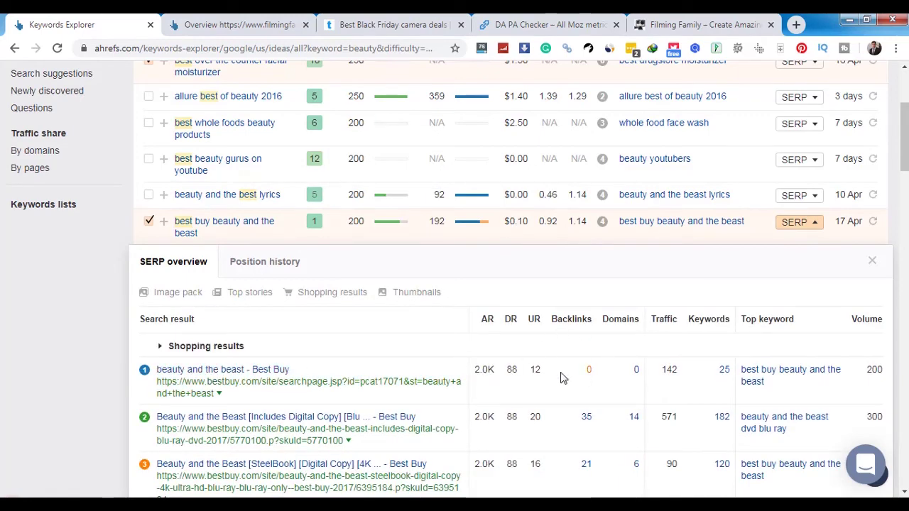
{"action": "scroll", "coordinate": [558, 378], "scroll_direction": "down", "scroll_amount": 1}
{"action": "scroll", "coordinate": [555, 377], "scroll_direction": "down", "scroll_amount": 3}
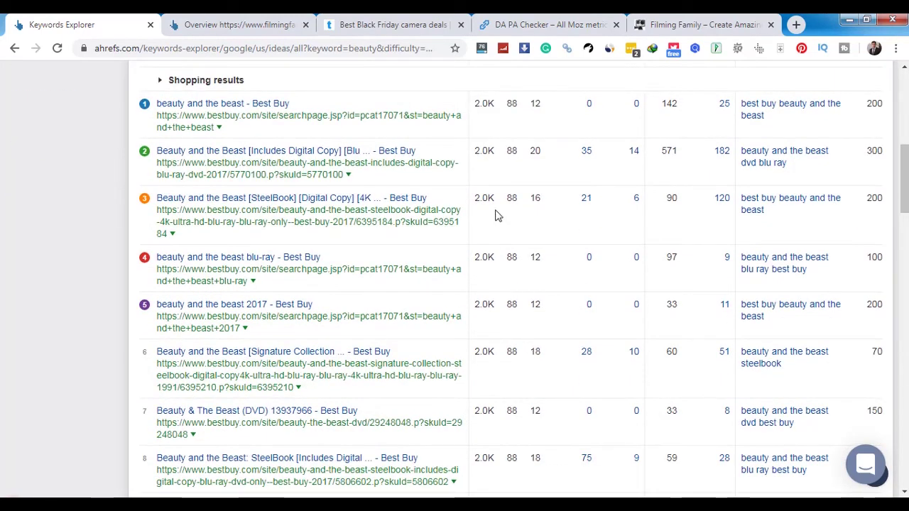
{"action": "scroll", "coordinate": [516, 348], "scroll_direction": "down", "scroll_amount": 3}
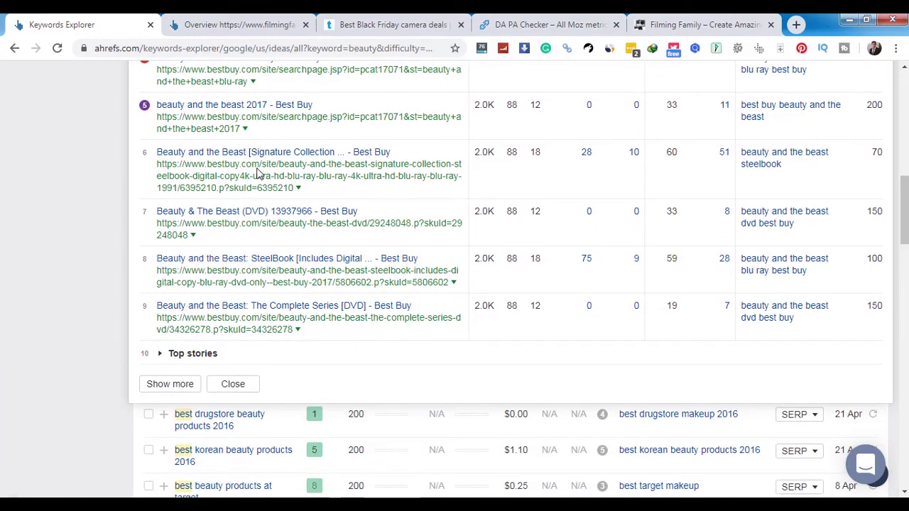
{"action": "scroll", "coordinate": [594, 203], "scroll_direction": "up", "scroll_amount": 1}
{"action": "scroll", "coordinate": [341, 313], "scroll_direction": "down", "scroll_amount": 2}
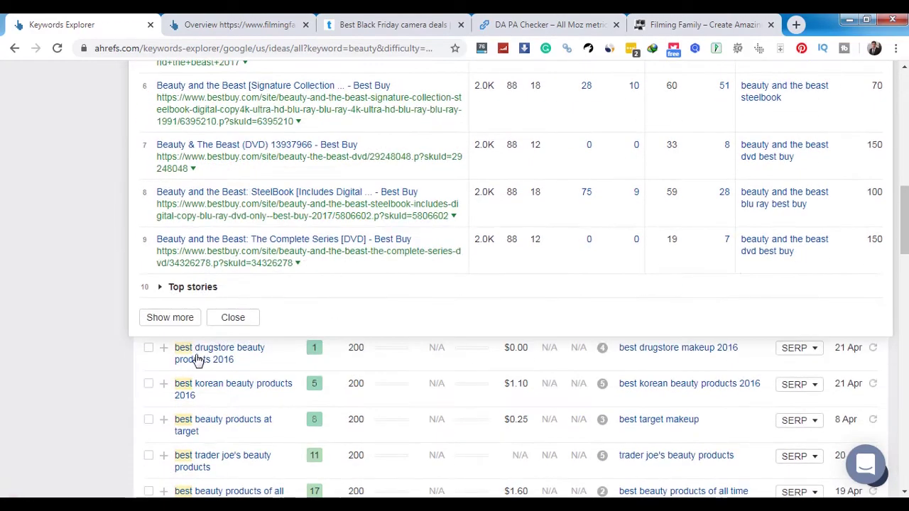
{"action": "left_click", "coordinate": [183, 320]}
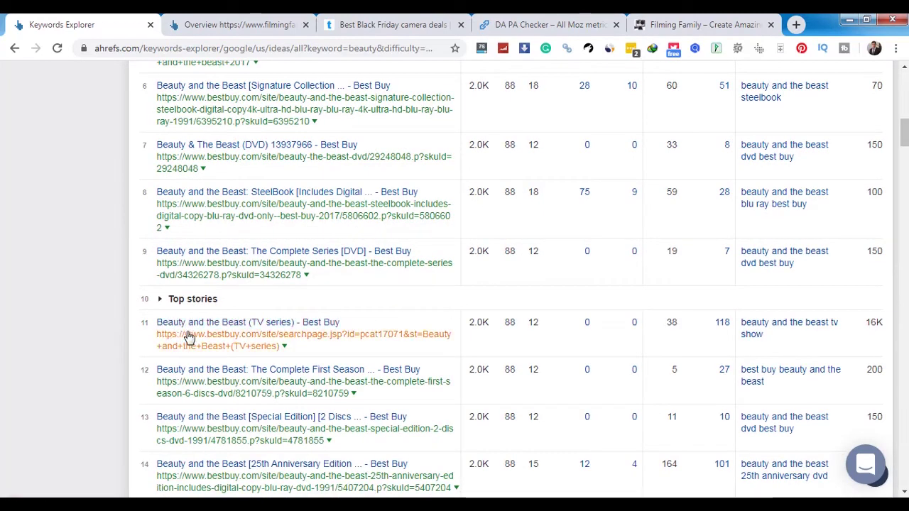
{"action": "scroll", "coordinate": [808, 178], "scroll_direction": "up", "scroll_amount": 4}
{"action": "scroll", "coordinate": [845, 151], "scroll_direction": "up", "scroll_amount": 4}
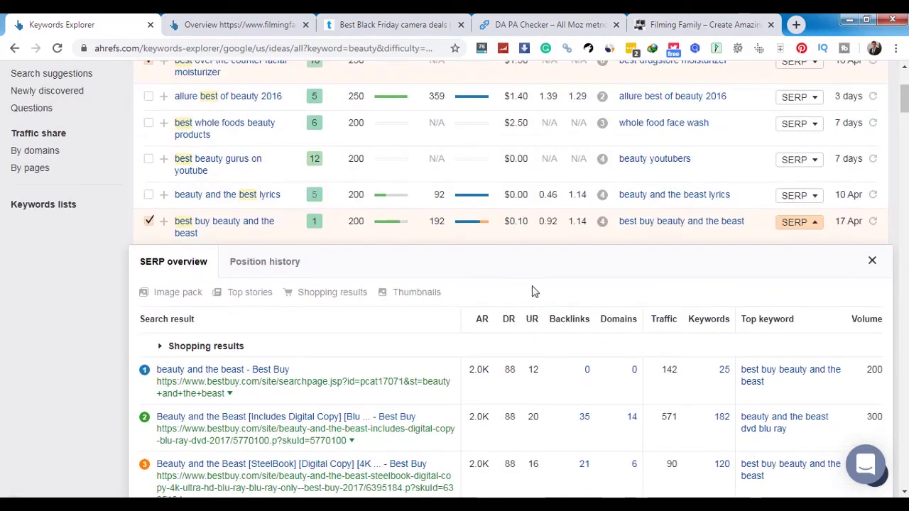
{"action": "key", "text": "Escape"}
Lower the maximum KD filter on the "beauty" keyword ideas to 5
{"action": "scroll", "coordinate": [313, 302], "scroll_direction": "down", "scroll_amount": 2}
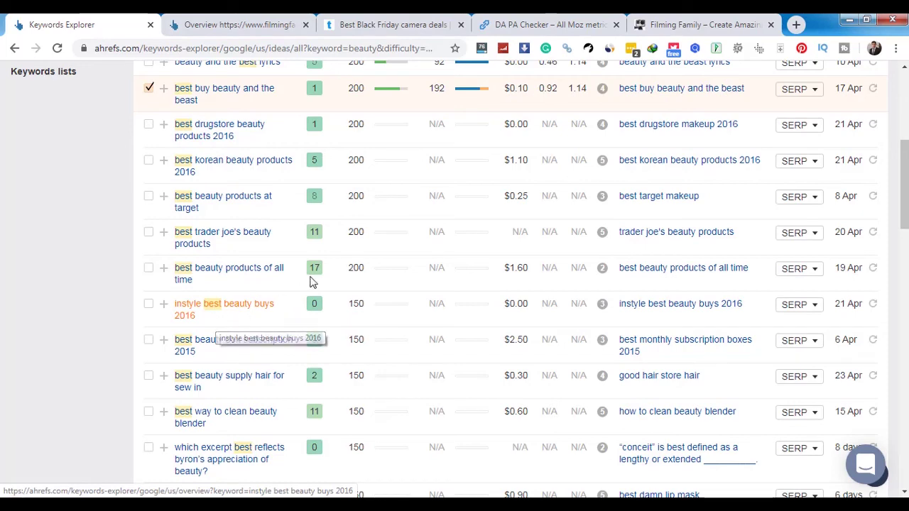
{"action": "scroll", "coordinate": [313, 199], "scroll_direction": "up", "scroll_amount": 5}
{"action": "left_click", "coordinate": [192, 175]}
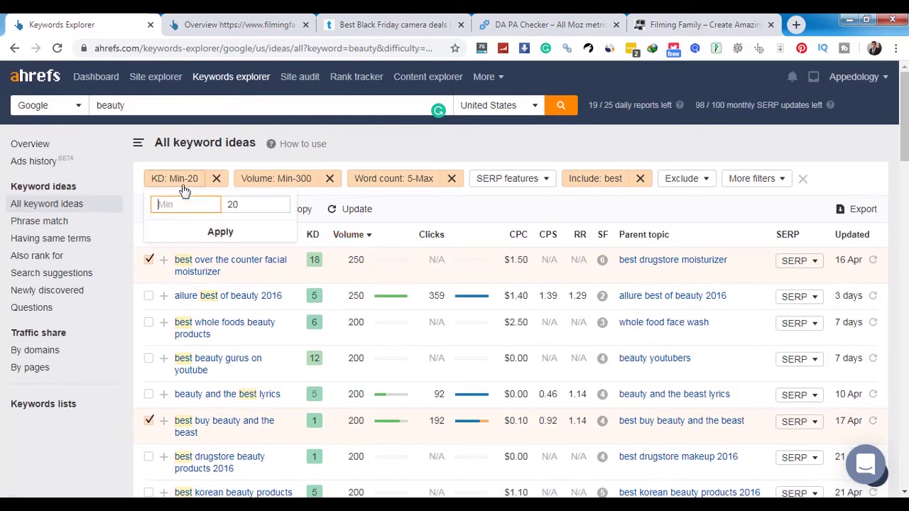
{"action": "double_click", "coordinate": [233, 204]}
{"action": "type", "text": "5"}
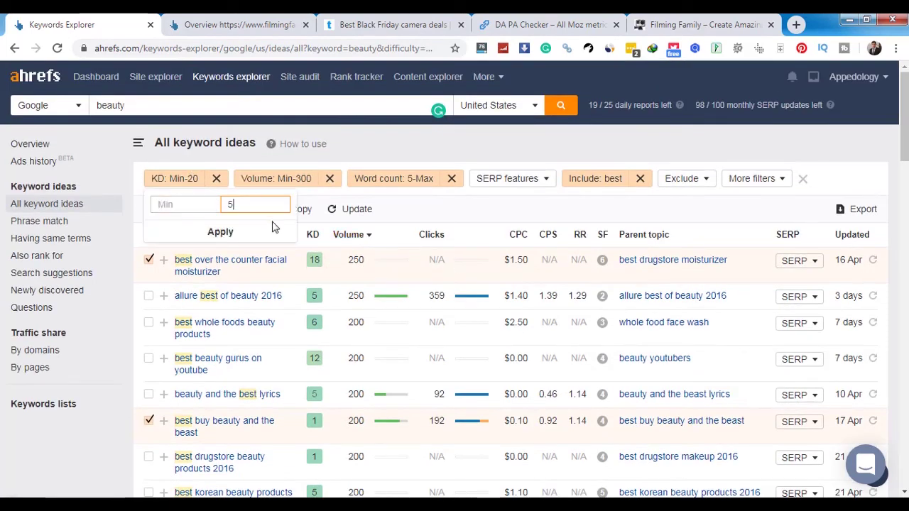
{"action": "left_click", "coordinate": [263, 237]}
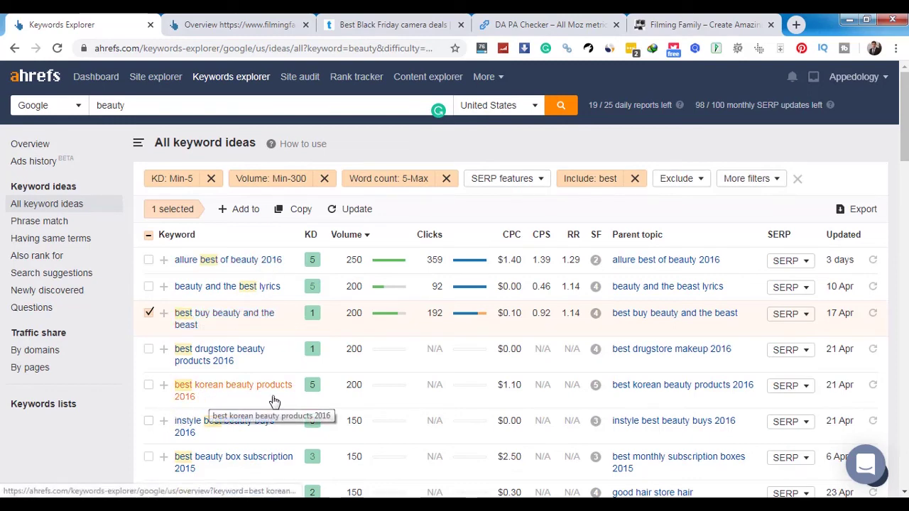
Look through the filtered "best" beauty keywords, comparing their KD and search volume for usable blog topics
{"action": "scroll", "coordinate": [142, 443], "scroll_direction": "down", "scroll_amount": 1}
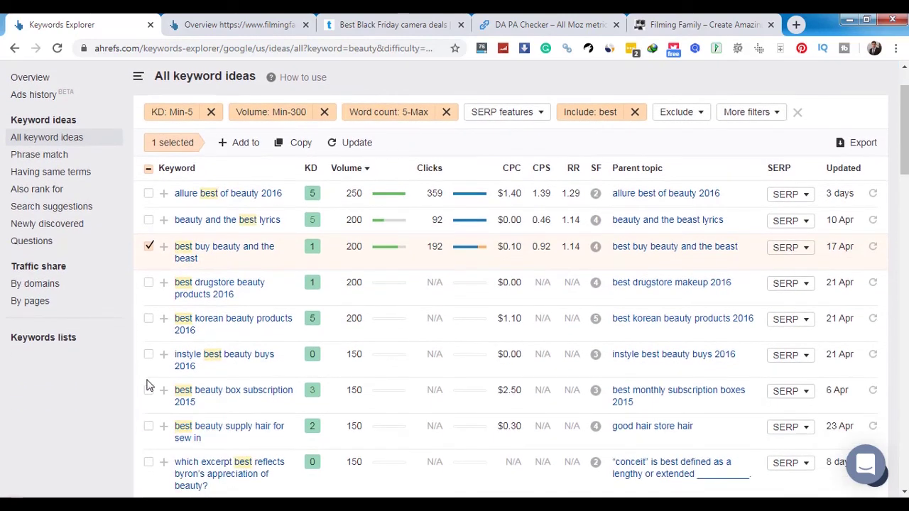
{"action": "scroll", "coordinate": [209, 375], "scroll_direction": "down", "scroll_amount": 1}
{"action": "scroll", "coordinate": [204, 374], "scroll_direction": "down", "scroll_amount": 3}
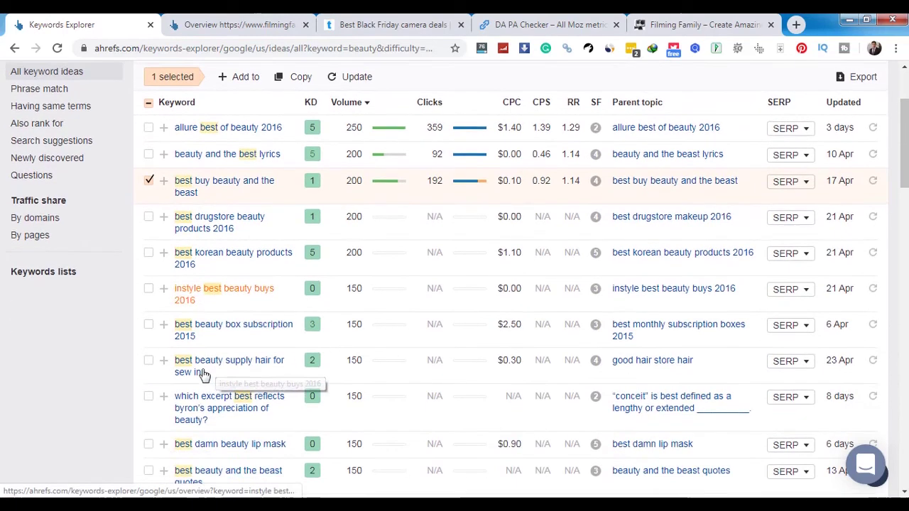
{"action": "scroll", "coordinate": [220, 426], "scroll_direction": "up", "scroll_amount": 2}
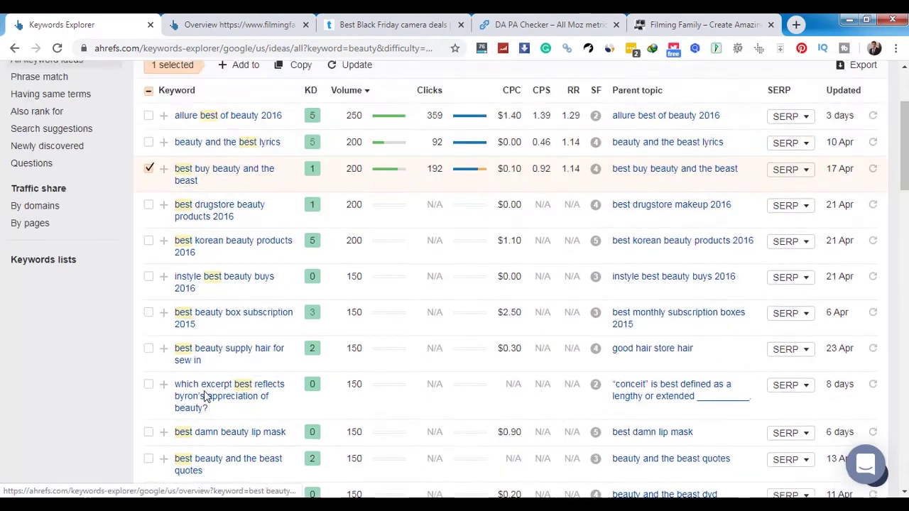
{"action": "scroll", "coordinate": [204, 396], "scroll_direction": "up", "scroll_amount": 2}
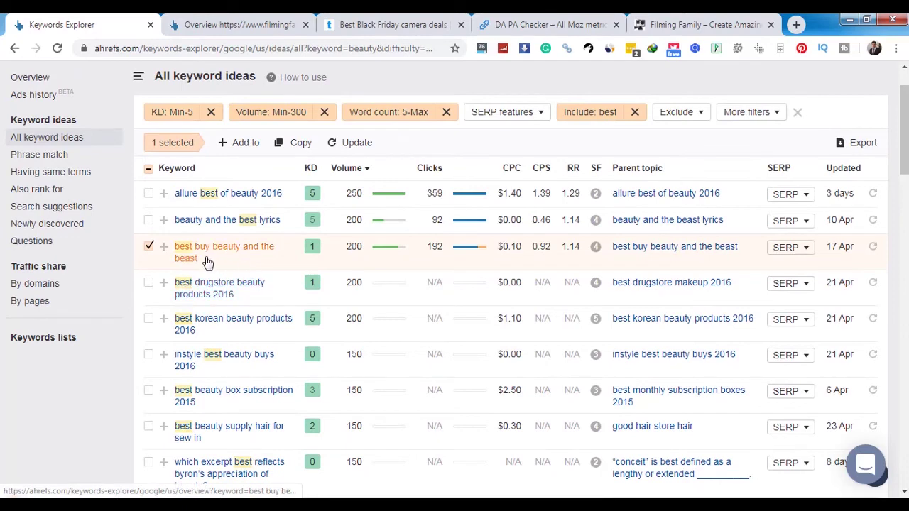
{"action": "scroll", "coordinate": [204, 263], "scroll_direction": "down", "scroll_amount": 2}
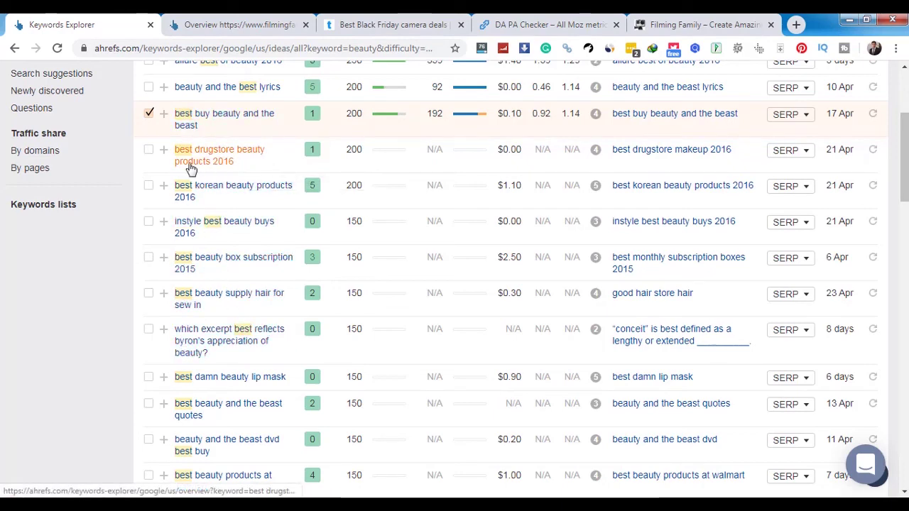
{"action": "scroll", "coordinate": [299, 311], "scroll_direction": "down", "scroll_amount": 1}
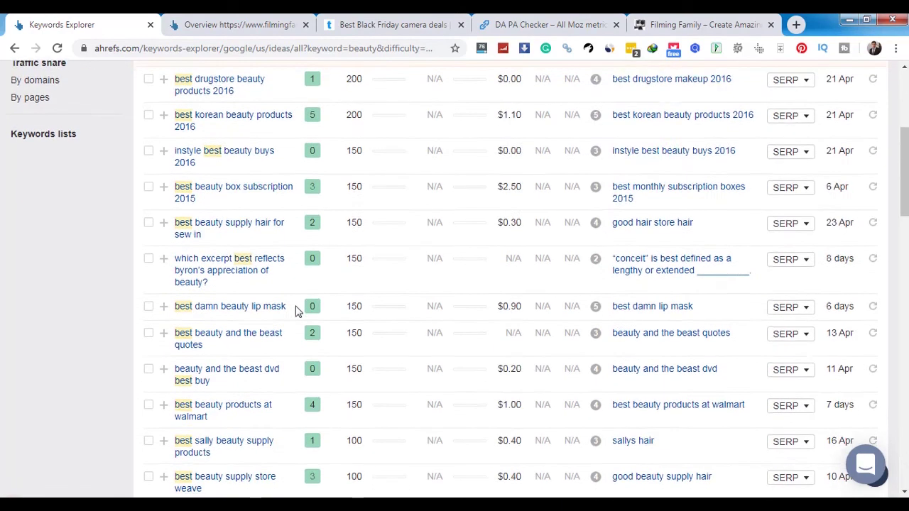
{"action": "scroll", "coordinate": [299, 311], "scroll_direction": "down", "scroll_amount": 1}
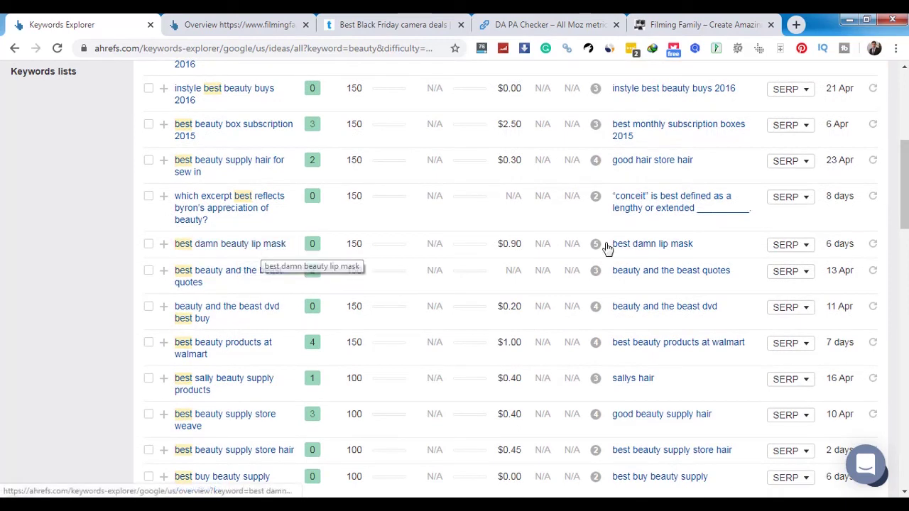
Check the domain ratings and backlinks in the SERP overview for "best damn beauty lip mask" and close it
{"action": "left_click", "coordinate": [808, 248]}
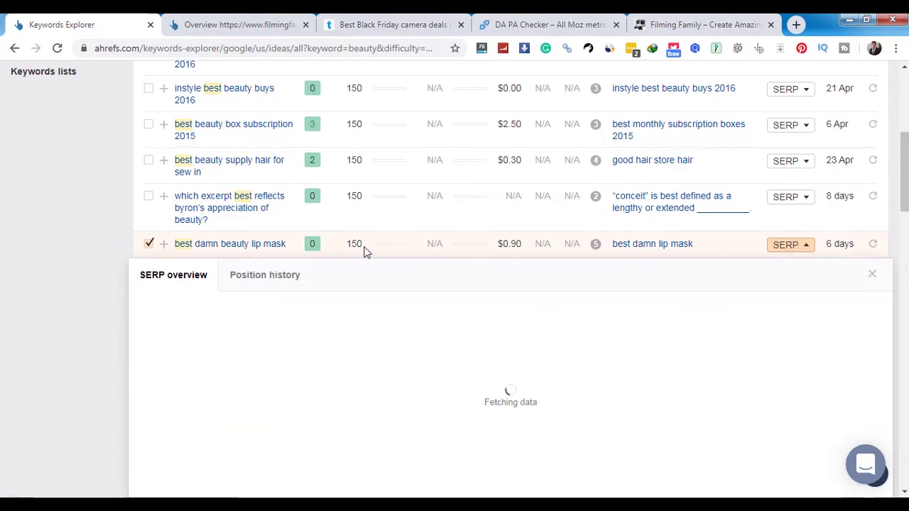
{"action": "scroll", "coordinate": [534, 402], "scroll_direction": "down", "scroll_amount": 3}
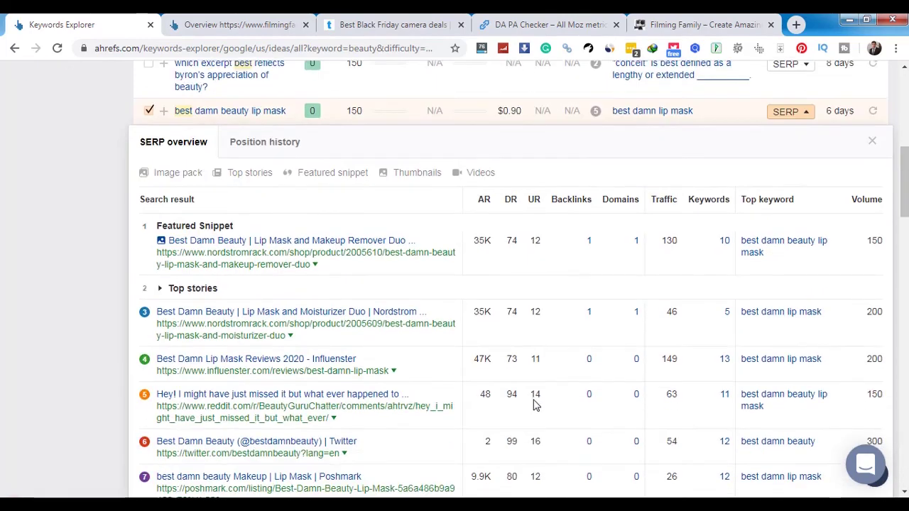
{"action": "scroll", "coordinate": [540, 399], "scroll_direction": "down", "scroll_amount": 2}
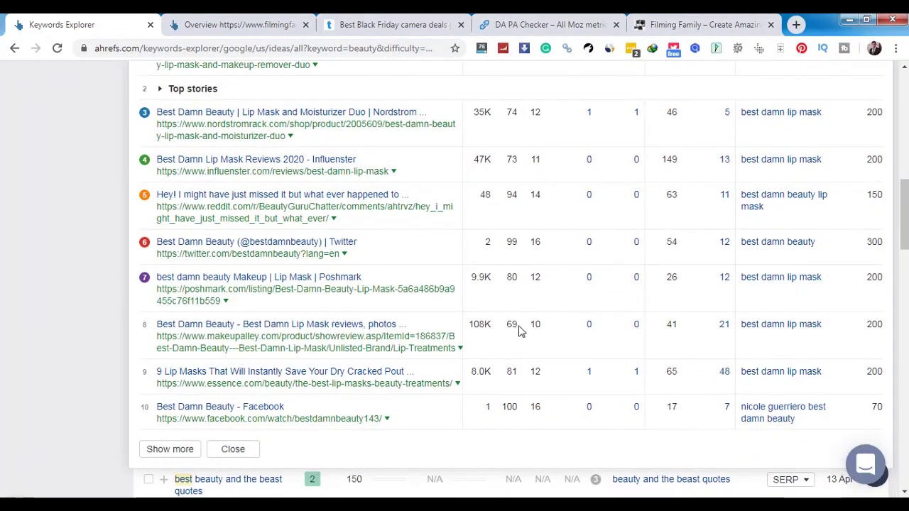
{"action": "scroll", "coordinate": [533, 207], "scroll_direction": "up", "scroll_amount": 3}
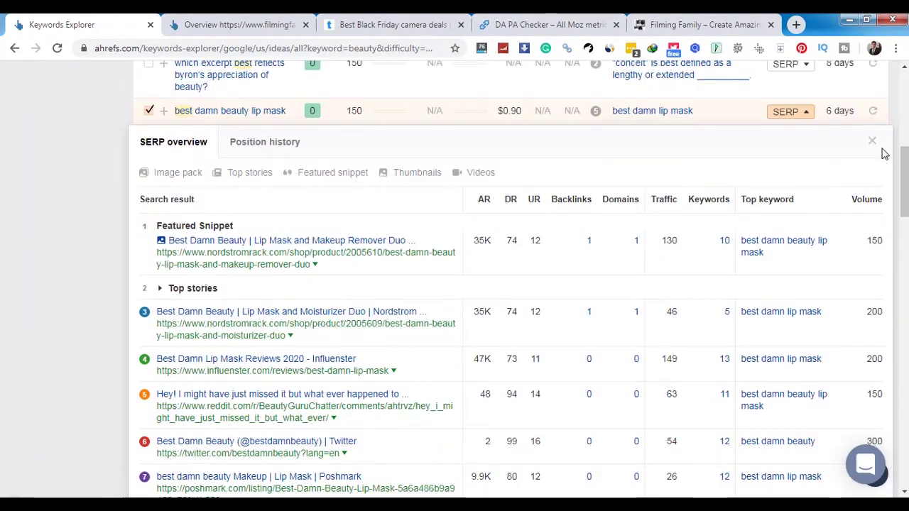
{"action": "key", "text": "Escape"}
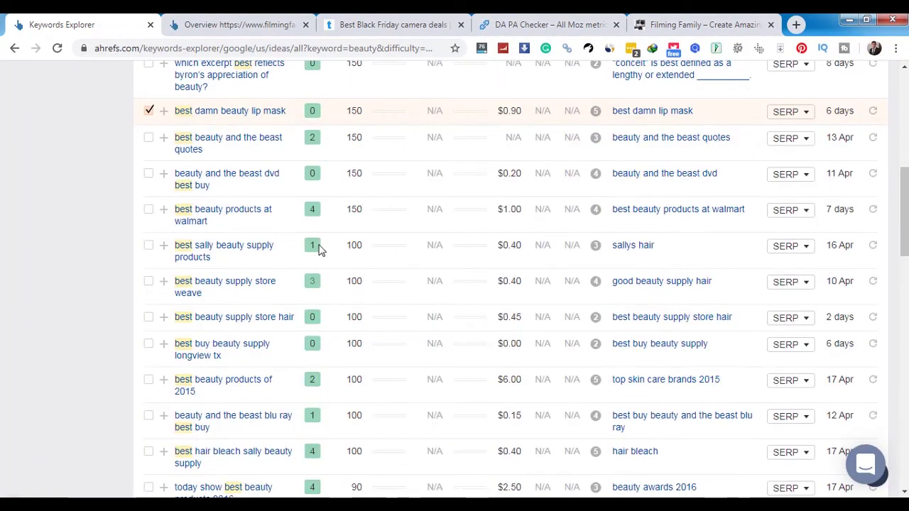
Review the SERP overview for "beauty and the beast blu ray best buy" further down the list and close it
{"action": "scroll", "coordinate": [388, 259], "scroll_direction": "down", "scroll_amount": 3}
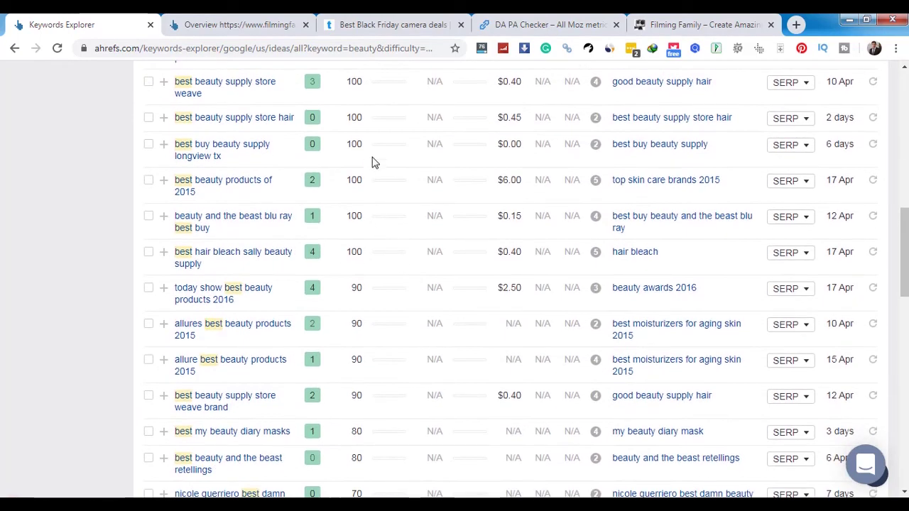
{"action": "left_click", "coordinate": [800, 225]}
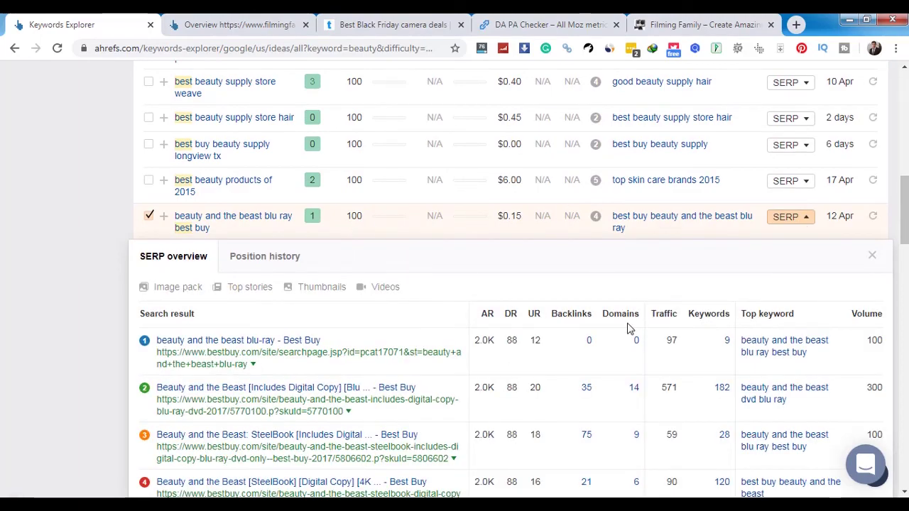
{"action": "scroll", "coordinate": [628, 329], "scroll_direction": "down", "scroll_amount": 4}
{"action": "scroll", "coordinate": [618, 330], "scroll_direction": "down", "scroll_amount": 3}
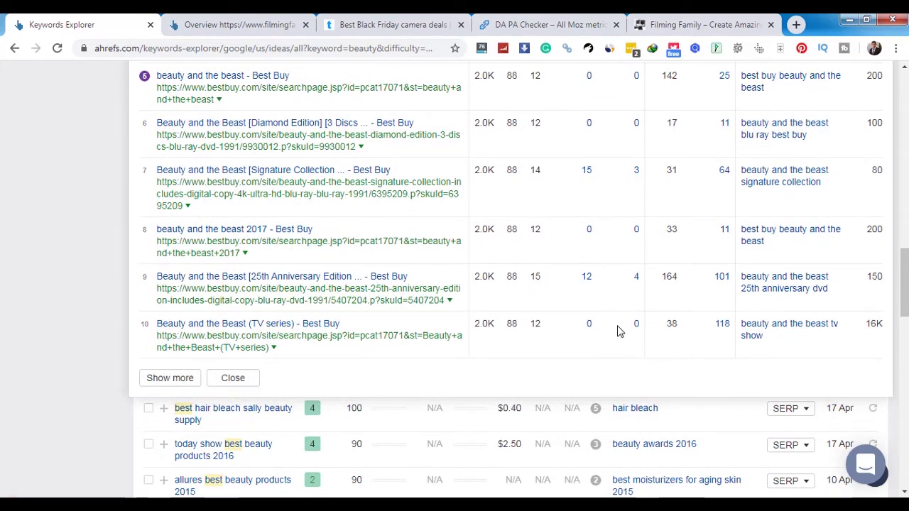
{"action": "scroll", "coordinate": [618, 330], "scroll_direction": "up", "scroll_amount": 5}
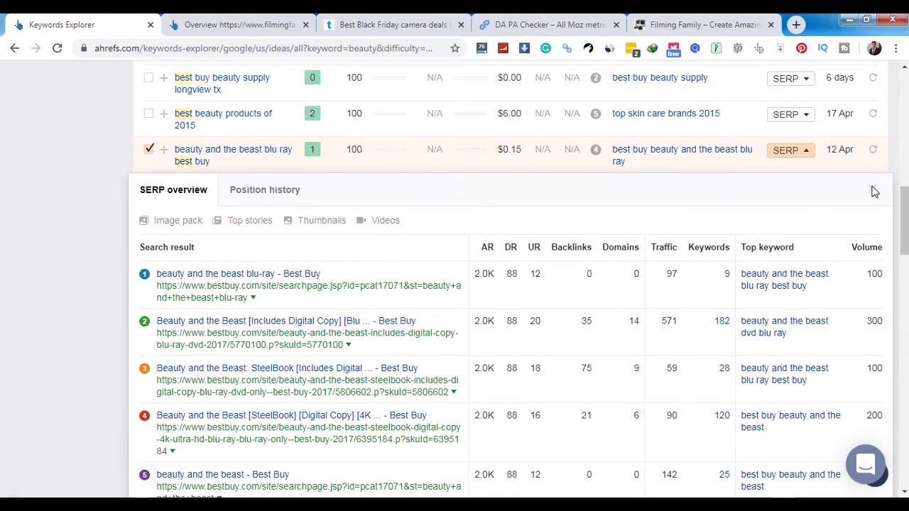
{"action": "key", "text": "Escape"}
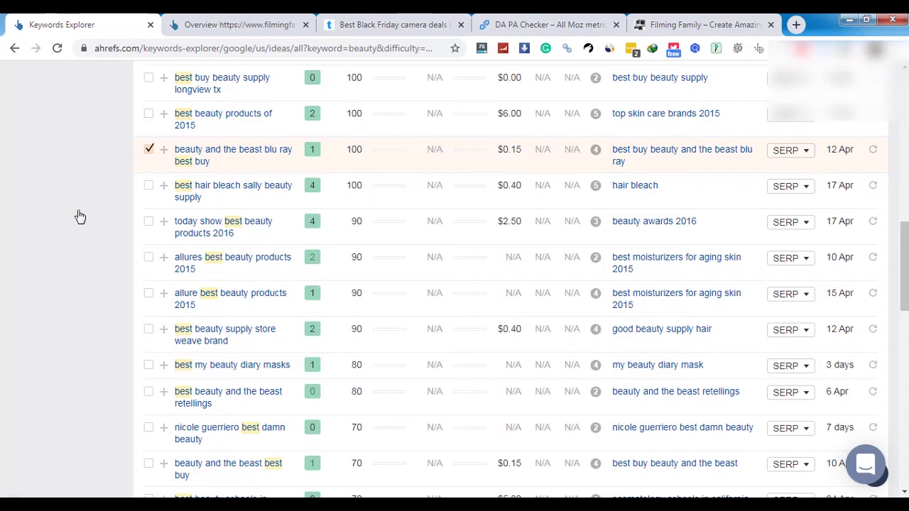
{"action": "left_click", "coordinate": [253, 18]}
{"action": "scroll", "coordinate": [561, 198], "scroll_direction": "up", "scroll_amount": 1}
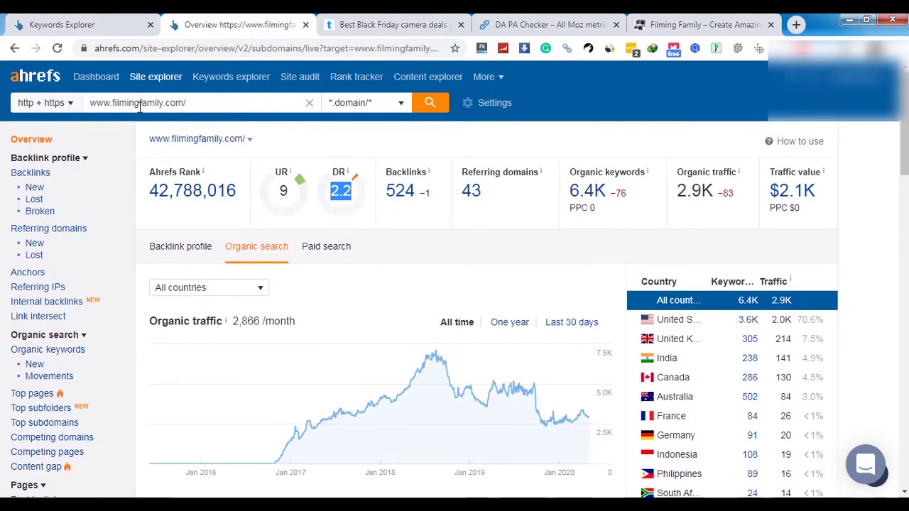
{"action": "left_click_drag", "start_coordinate": [679, 192], "coordinate": [718, 192]}
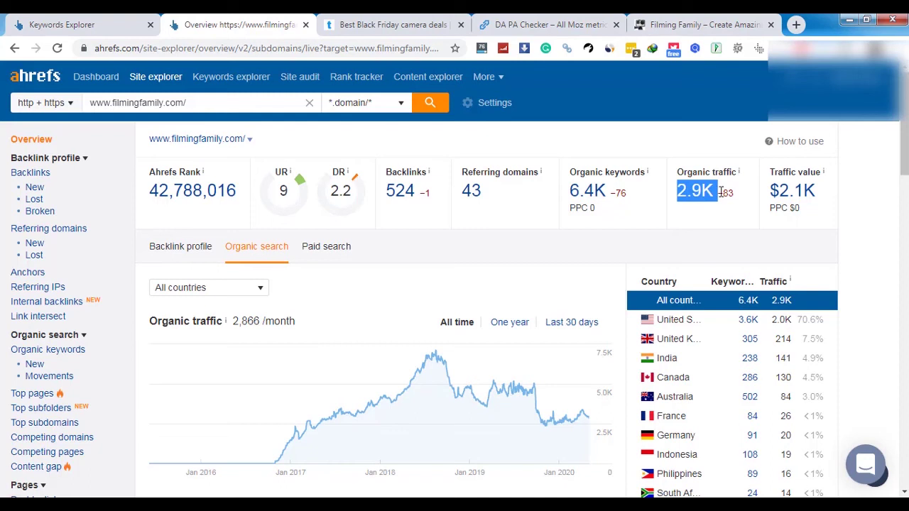
{"action": "left_click", "coordinate": [61, 24]}
{"action": "left_click", "coordinate": [195, 23]}
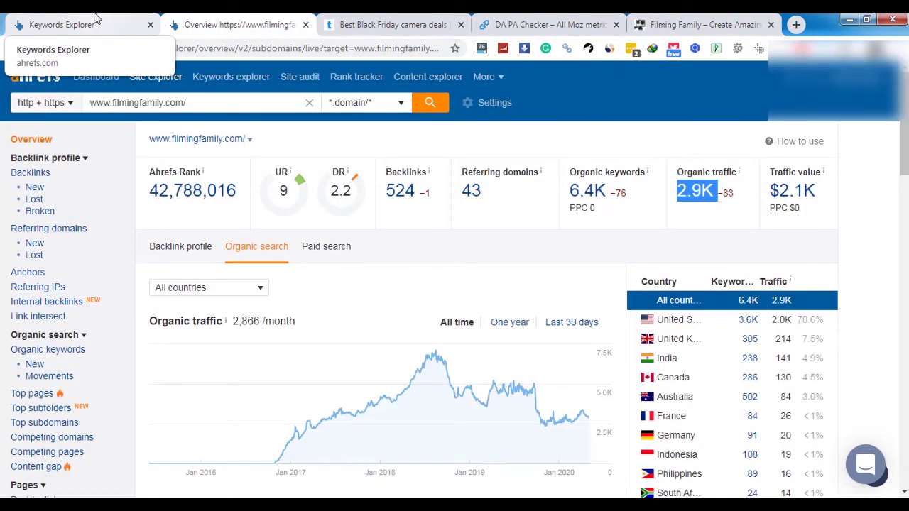
Return to the Keywords Explorer list, check the domain ratings in the SERP overview for "nicole guerriero best damn beauty", and close it
{"action": "left_click", "coordinate": [97, 19]}
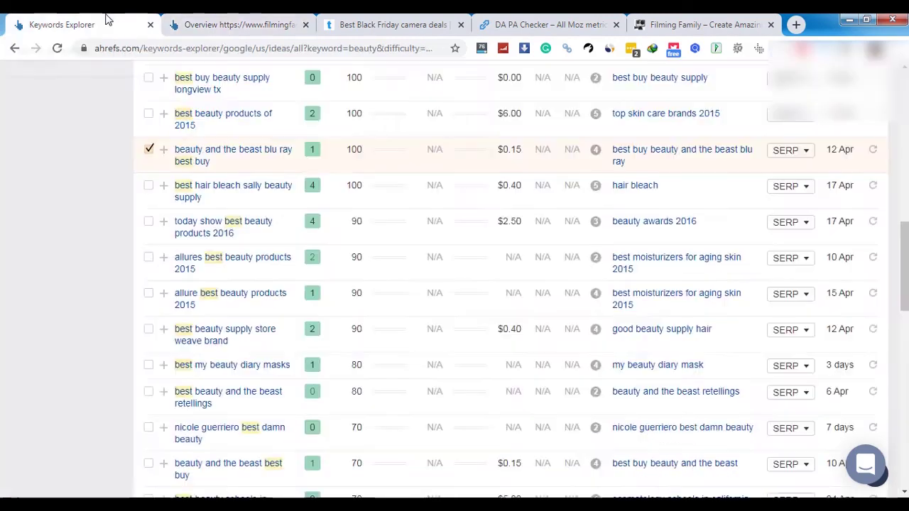
{"action": "scroll", "coordinate": [604, 294], "scroll_direction": "down", "scroll_amount": 4}
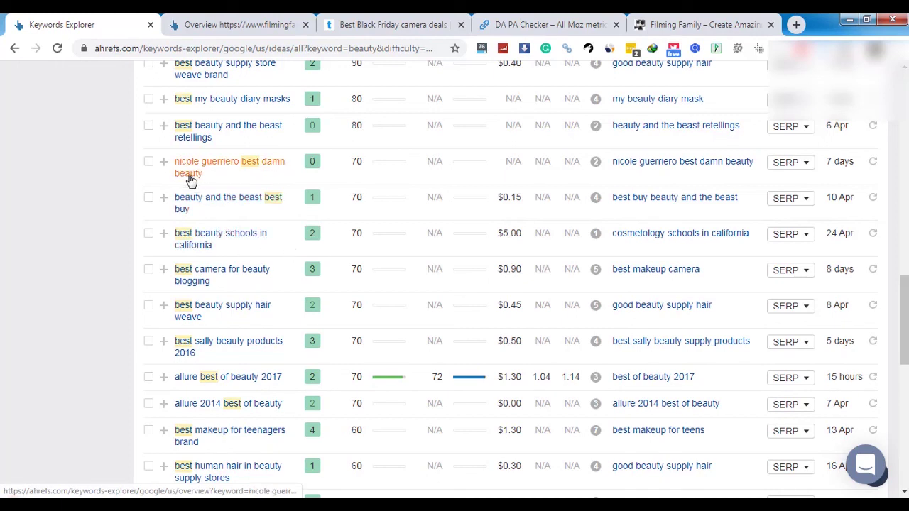
{"action": "left_click", "coordinate": [804, 163]}
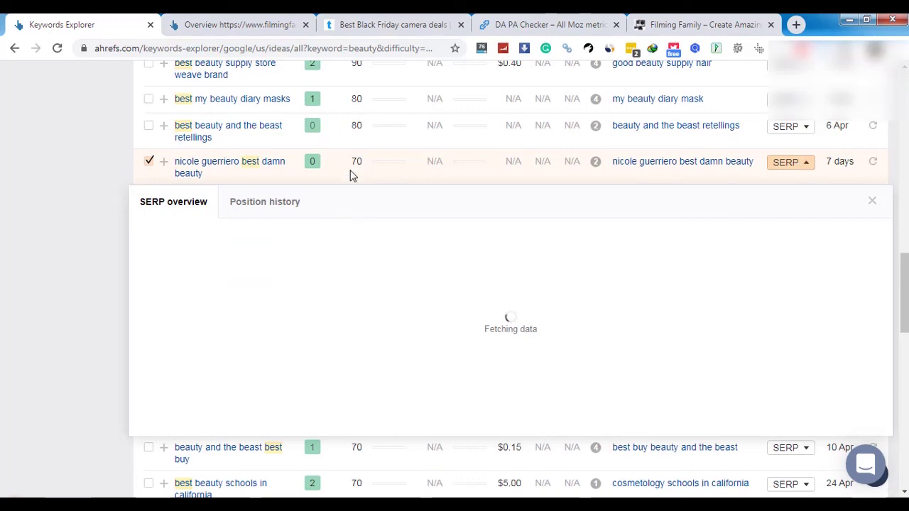
{"action": "scroll", "coordinate": [550, 341], "scroll_direction": "down", "scroll_amount": 4}
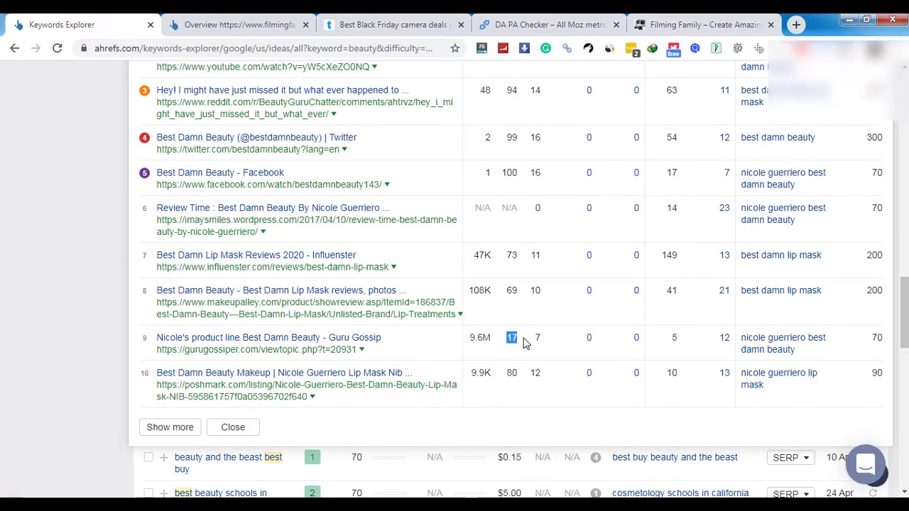
{"action": "scroll", "coordinate": [881, 285], "scroll_direction": "up", "scroll_amount": 5}
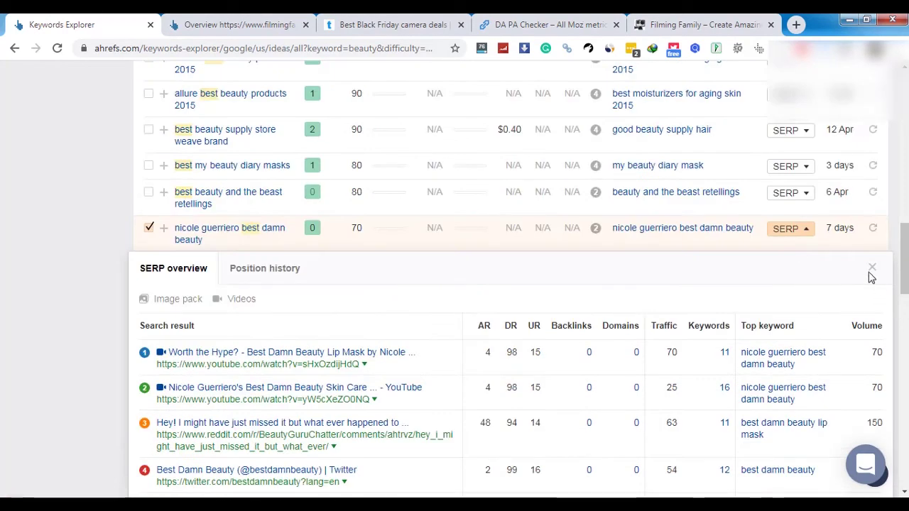
{"action": "left_click", "coordinate": [872, 268]}
Review the domain ratings and backlinks of the pages ranking for "best camera for beauty blogging" in its SERP overview, and close it
{"action": "scroll", "coordinate": [433, 305], "scroll_direction": "down", "scroll_amount": 2}
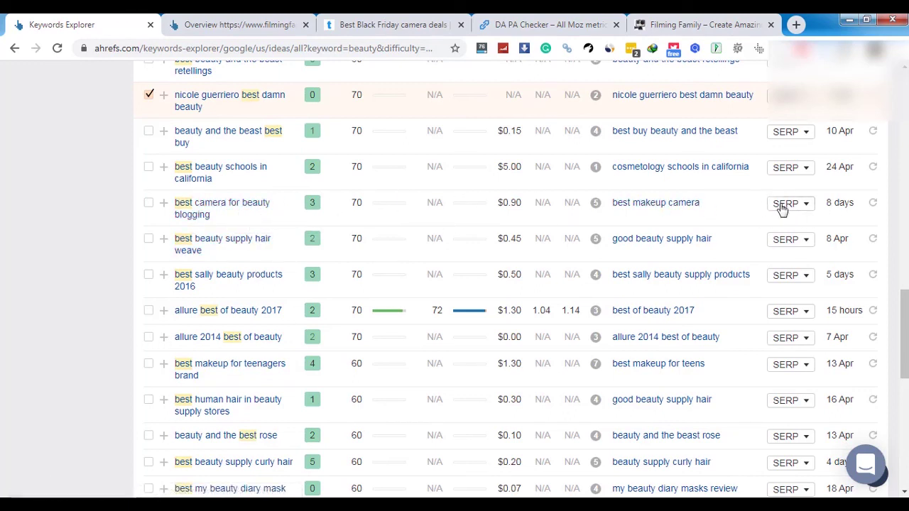
{"action": "left_click", "coordinate": [813, 207]}
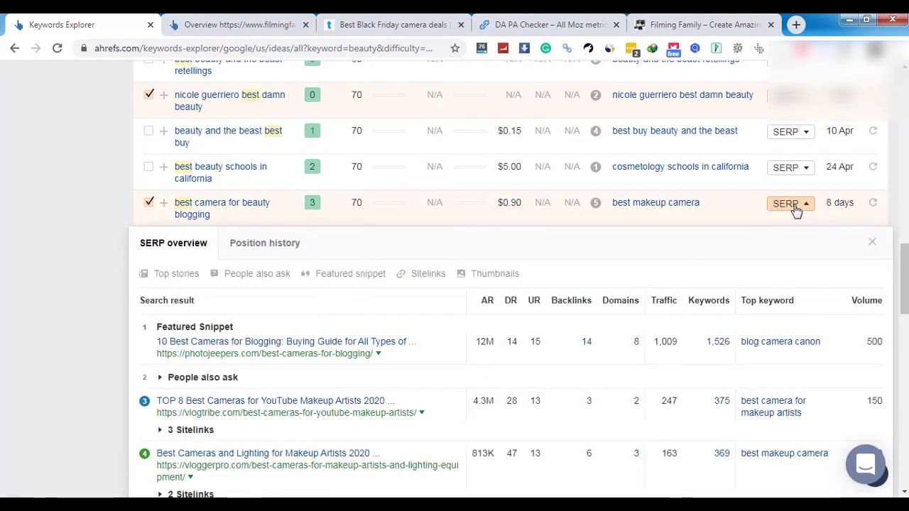
{"action": "double_click", "coordinate": [521, 352]}
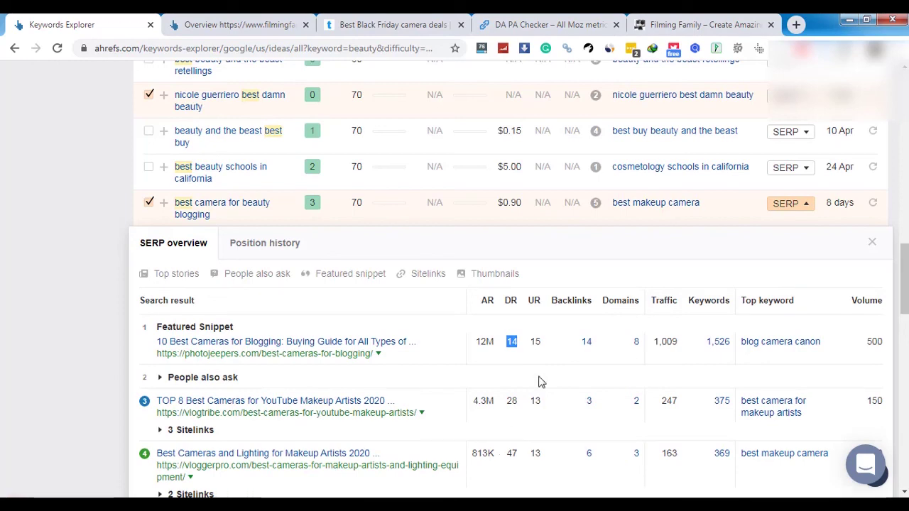
{"action": "scroll", "coordinate": [538, 383], "scroll_direction": "down", "scroll_amount": 3}
{"action": "scroll", "coordinate": [521, 327], "scroll_direction": "down", "scroll_amount": 3}
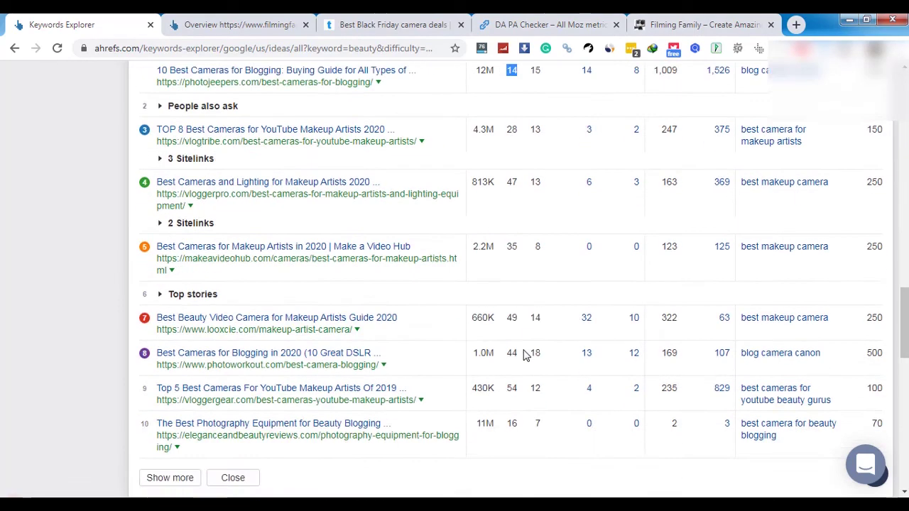
{"action": "left_click_drag", "start_coordinate": [539, 294], "coordinate": [574, 298]}
{"action": "scroll", "coordinate": [574, 300], "scroll_direction": "up", "scroll_amount": 3}
{"action": "scroll", "coordinate": [574, 300], "scroll_direction": "up", "scroll_amount": 3}
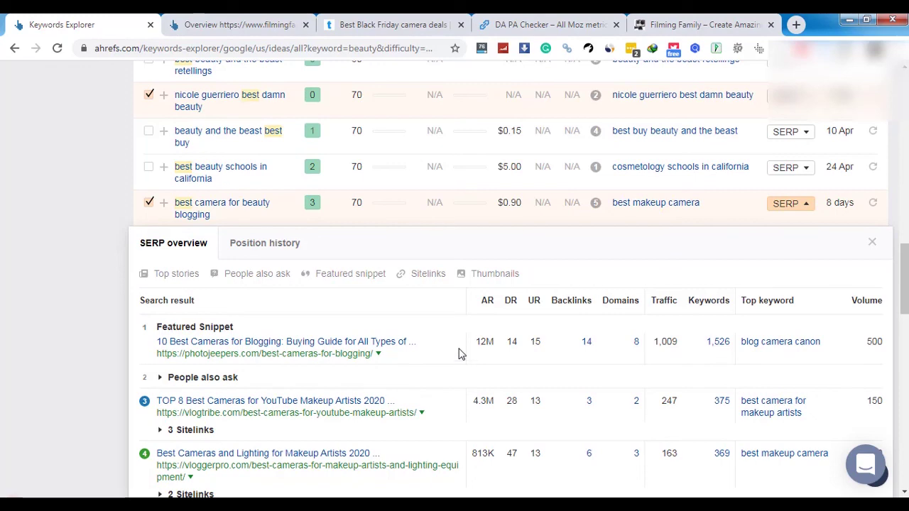
{"action": "left_click", "coordinate": [872, 243]}
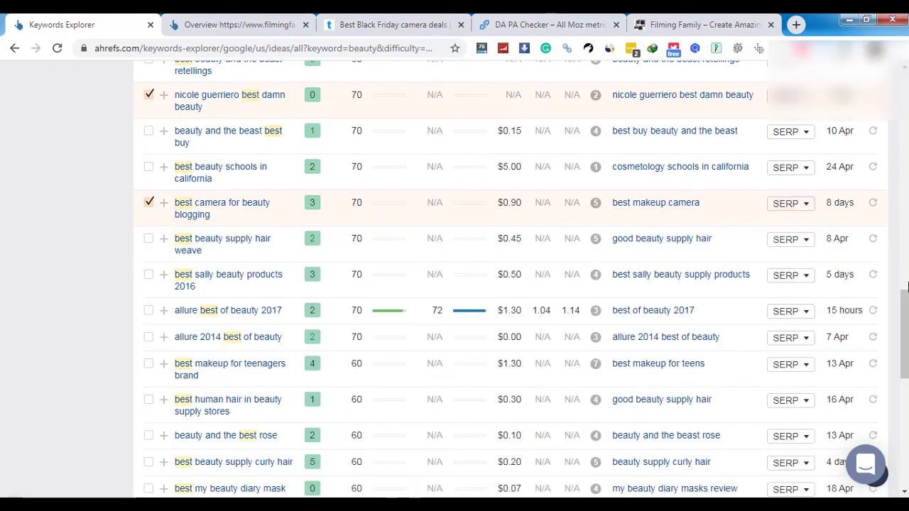
{"action": "scroll", "coordinate": [398, 419], "scroll_direction": "up", "scroll_amount": 15}
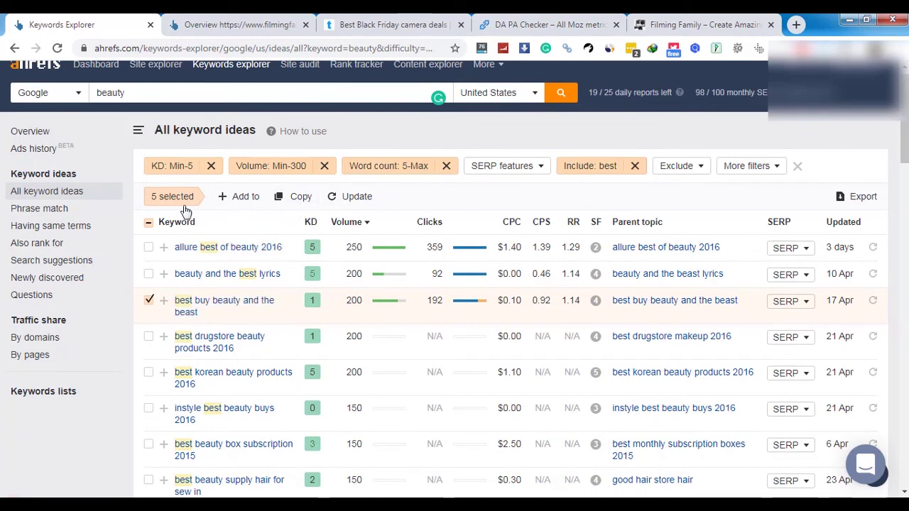
{"action": "scroll", "coordinate": [396, 355], "scroll_direction": "down", "scroll_amount": 3}
{"action": "scroll", "coordinate": [404, 350], "scroll_direction": "down", "scroll_amount": 2}
{"action": "scroll", "coordinate": [412, 349], "scroll_direction": "up", "scroll_amount": 8}
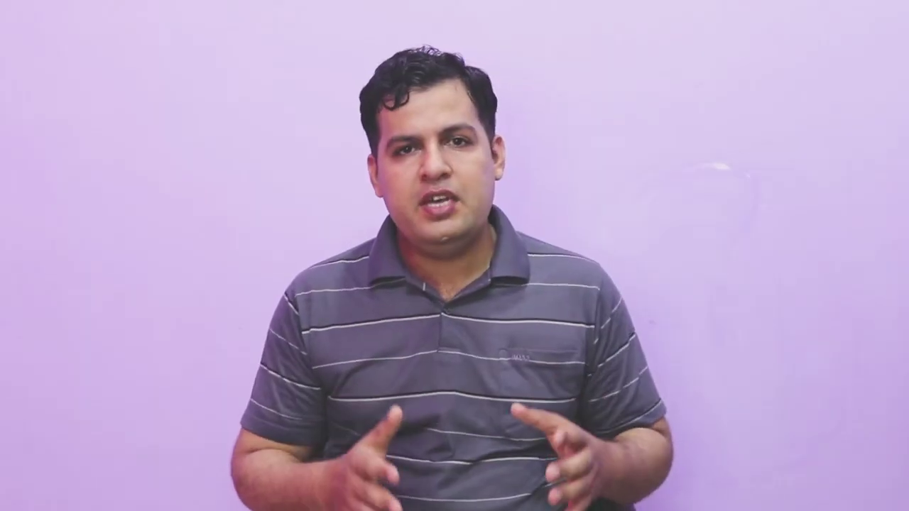